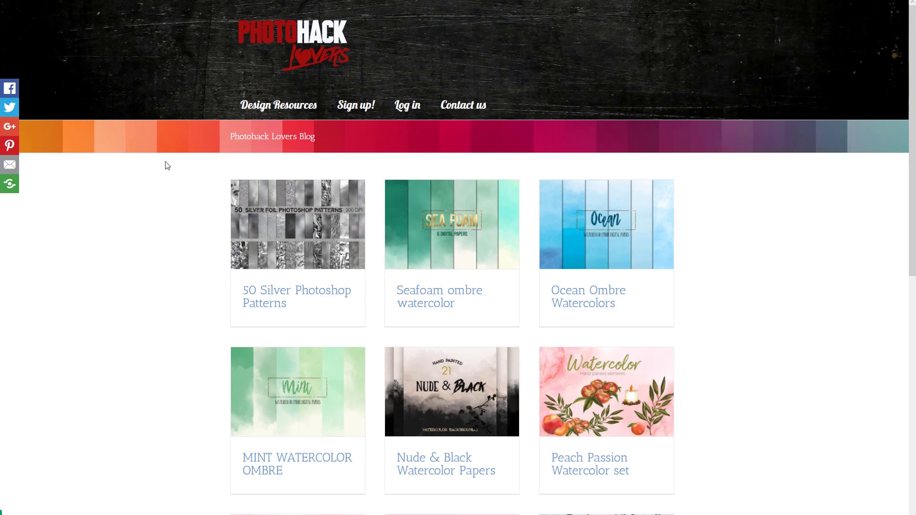
Open the 50 Silver Photoshop Patterns post from the Design Resources listing
scroll(134, 171, down, 3)
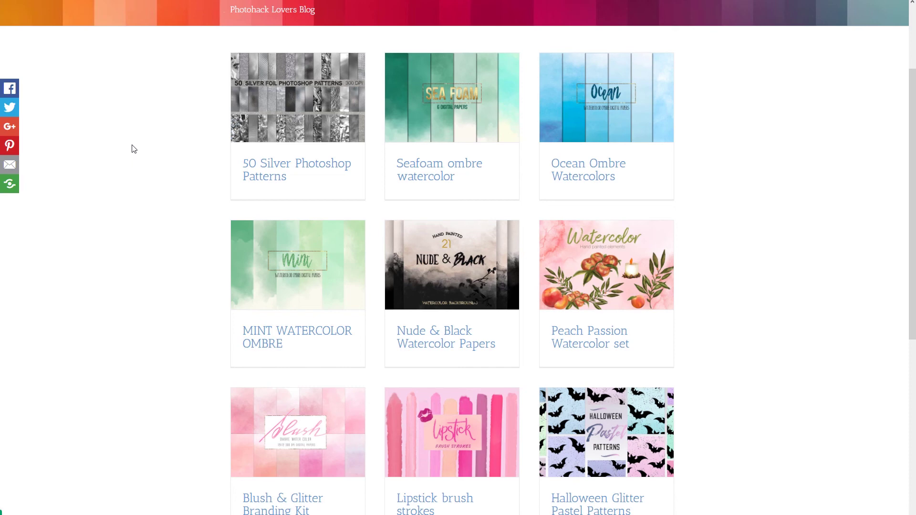
scroll(190, 112, up, 3)
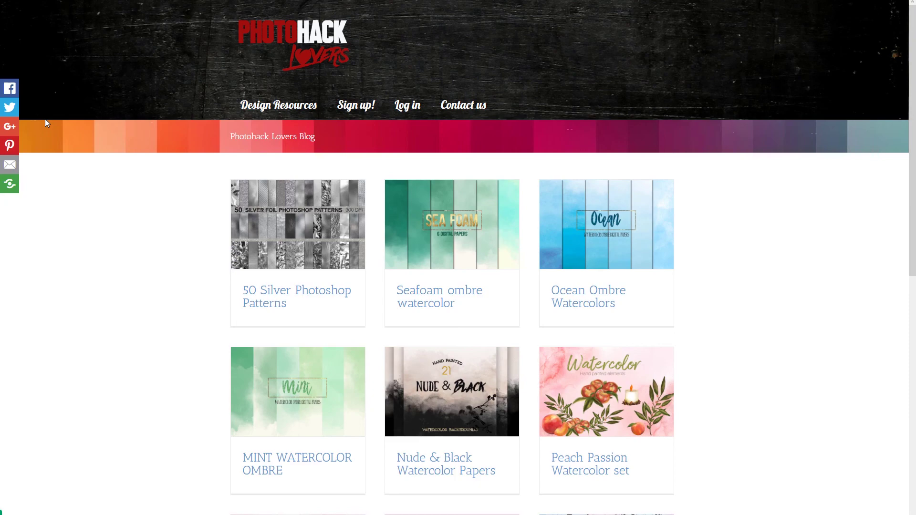
scroll(390, 144, down, 8)
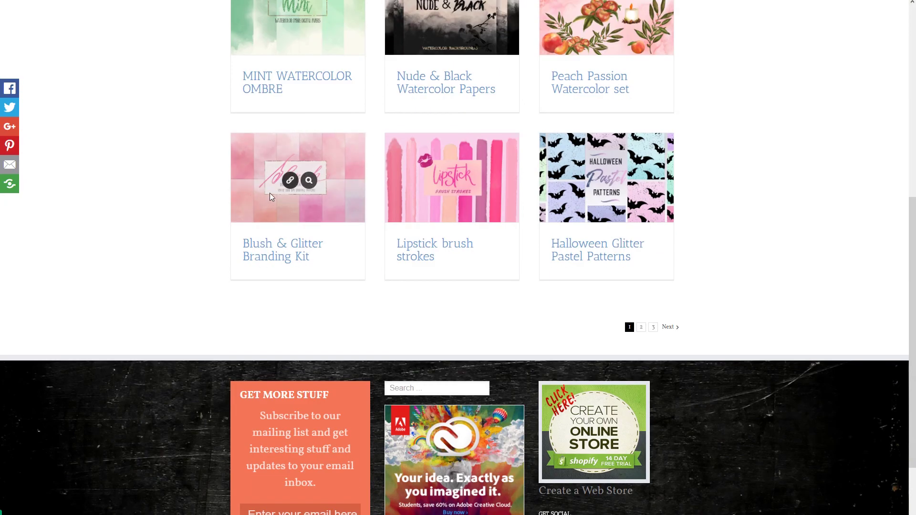
scroll(364, 233, up, 8)
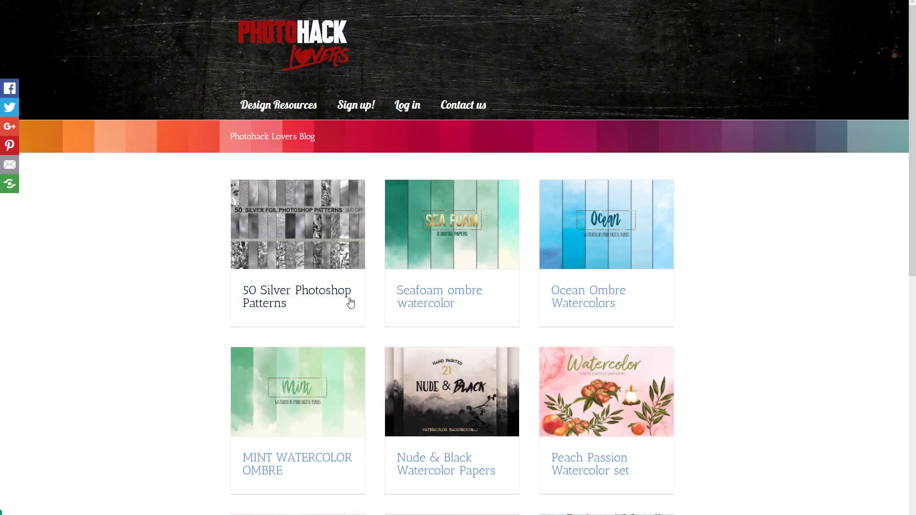
scroll(418, 238, down, 10)
scroll(205, 150, up, 8)
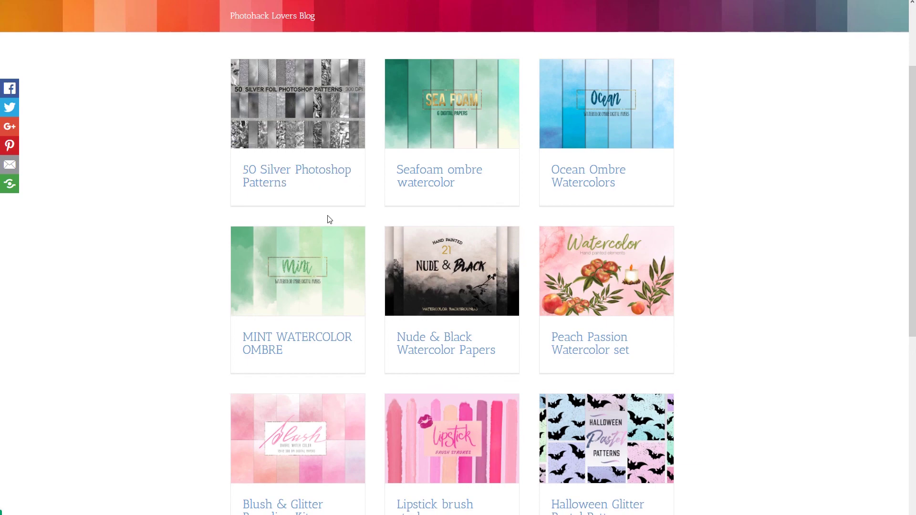
click(301, 109)
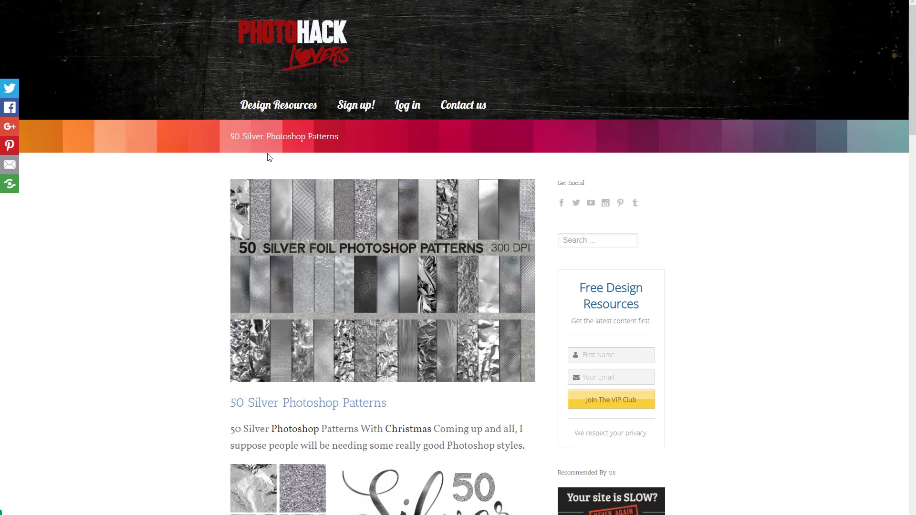
click(261, 110)
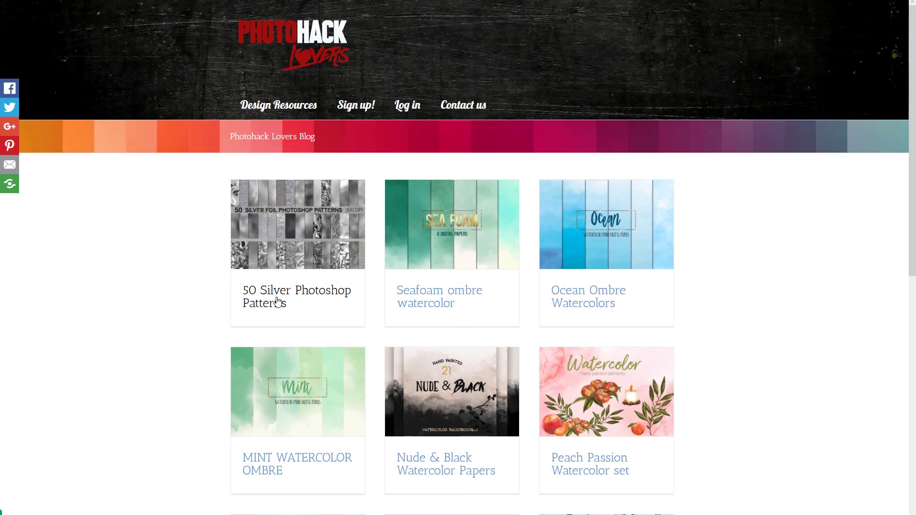
click(258, 298)
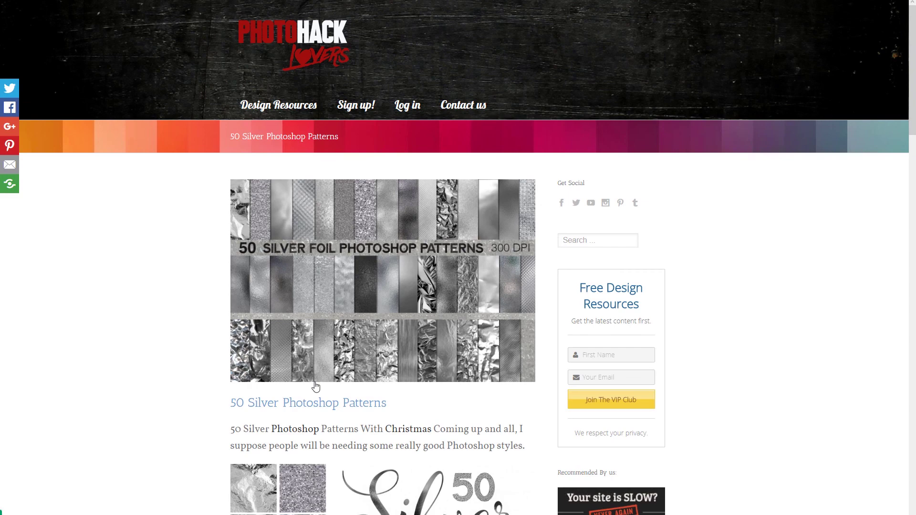
Examine the preview images and description in the 50 Silver Photoshop Patterns post
scroll(282, 242, down, 3)
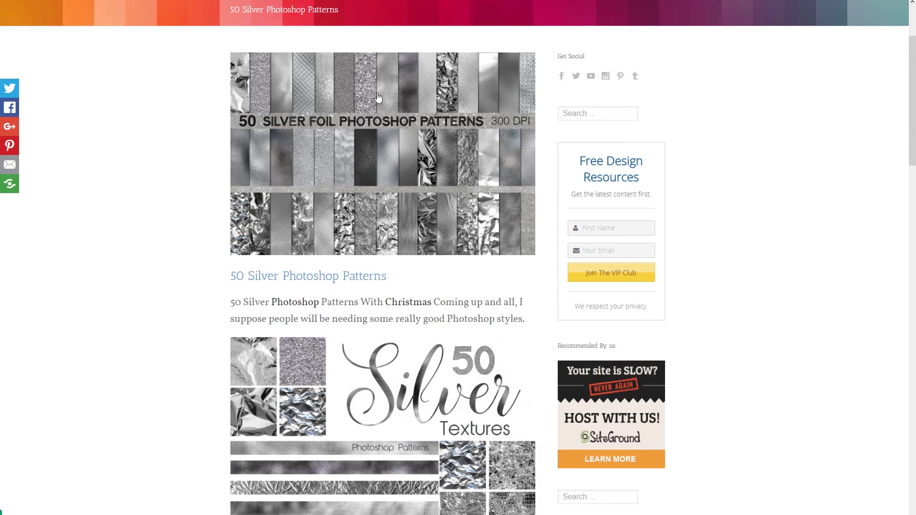
scroll(378, 98, up, 3)
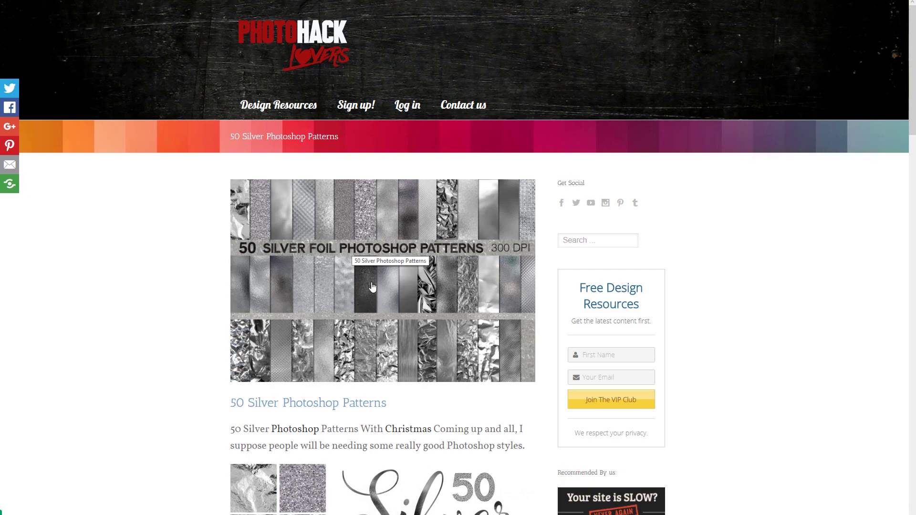
scroll(246, 344, down, 5)
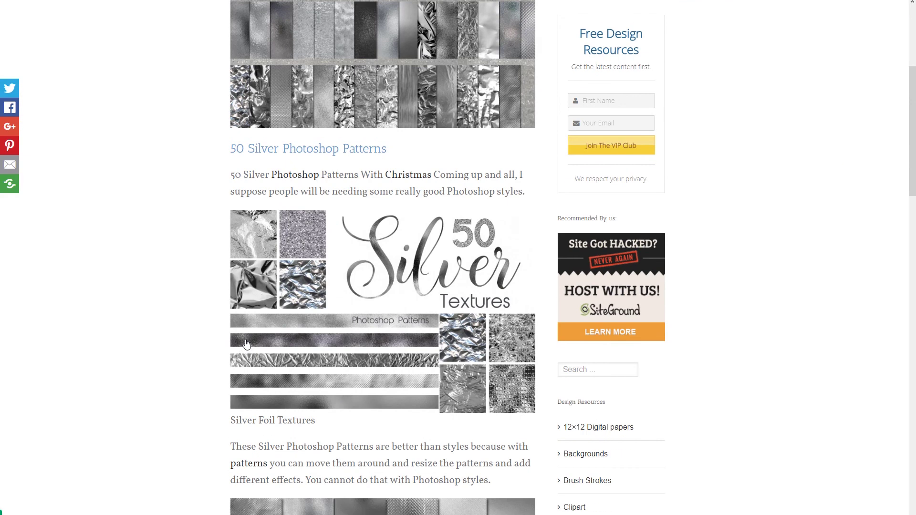
scroll(240, 324, down, 1)
scroll(240, 325, down, 2)
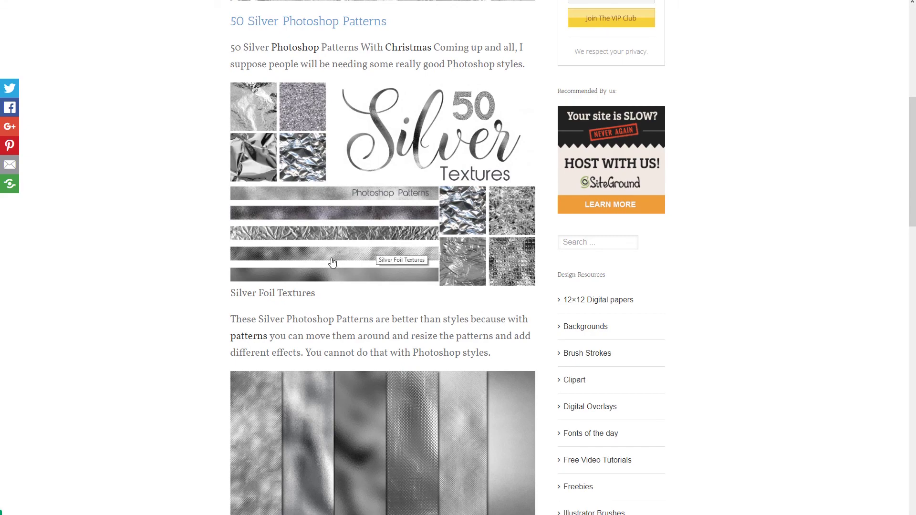
scroll(329, 153, down, 3)
scroll(228, 252, down, 4)
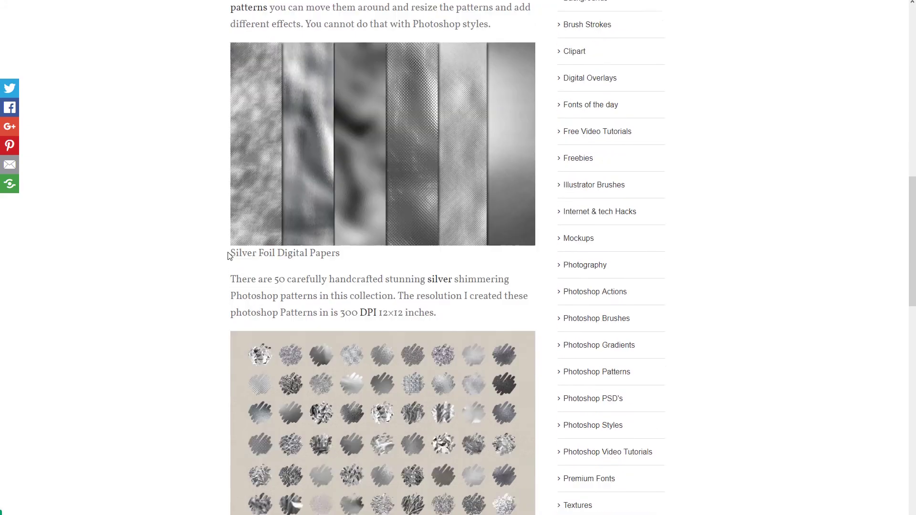
scroll(228, 252, up, 13)
scroll(229, 248, up, 3)
scroll(239, 240, down, 20)
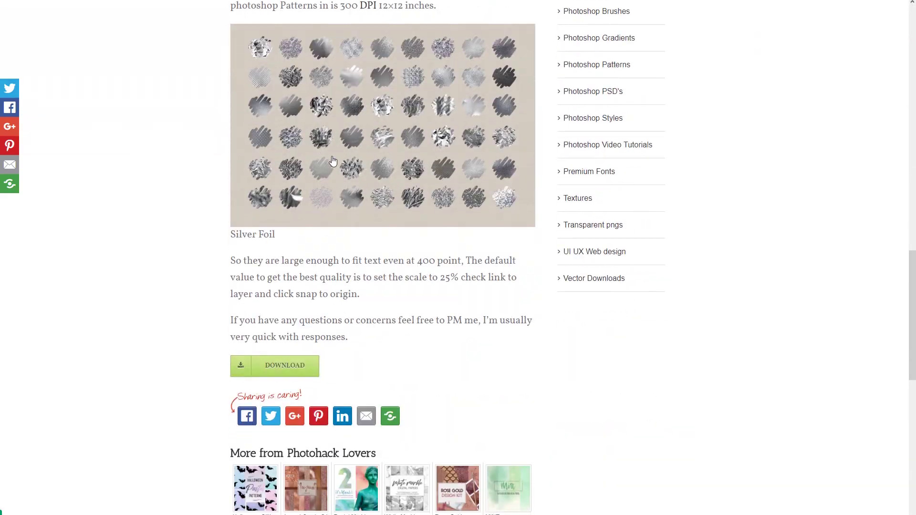
scroll(297, 239, up, 12)
scroll(296, 241, up, 3)
scroll(333, 186, down, 5)
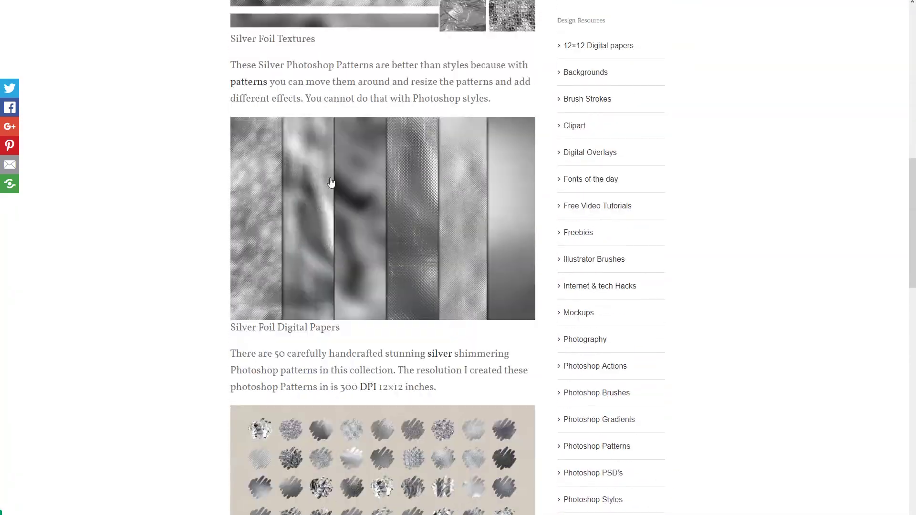
Enlarge the Silver Foil Digital Papers preview image in the post, and close the enlarged view
click(322, 199)
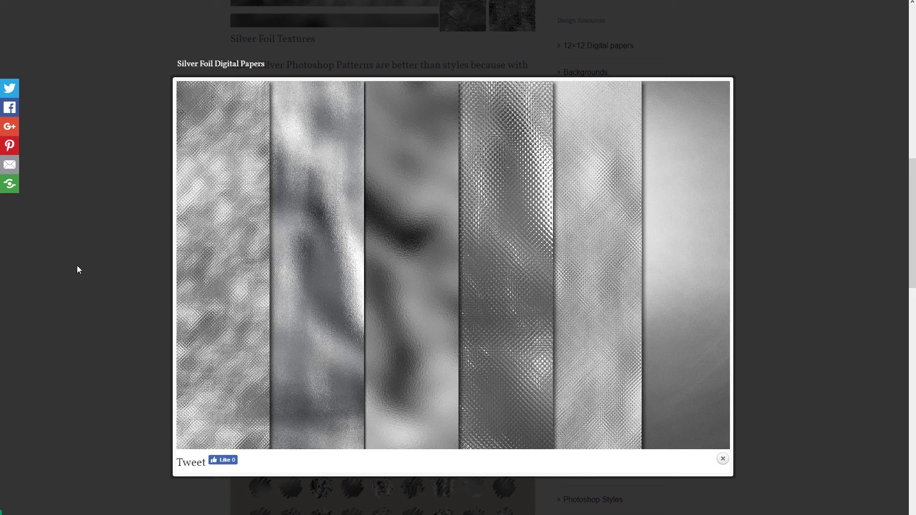
click(108, 300)
scroll(227, 297, down, 10)
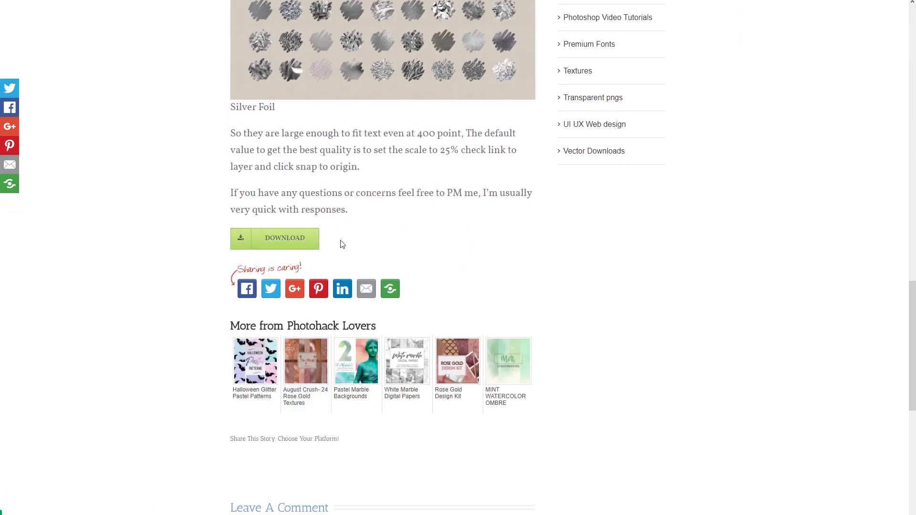
View the post's 50 Silver Foil Photoshop Patterns cover image enlarged, and close it
click(283, 247)
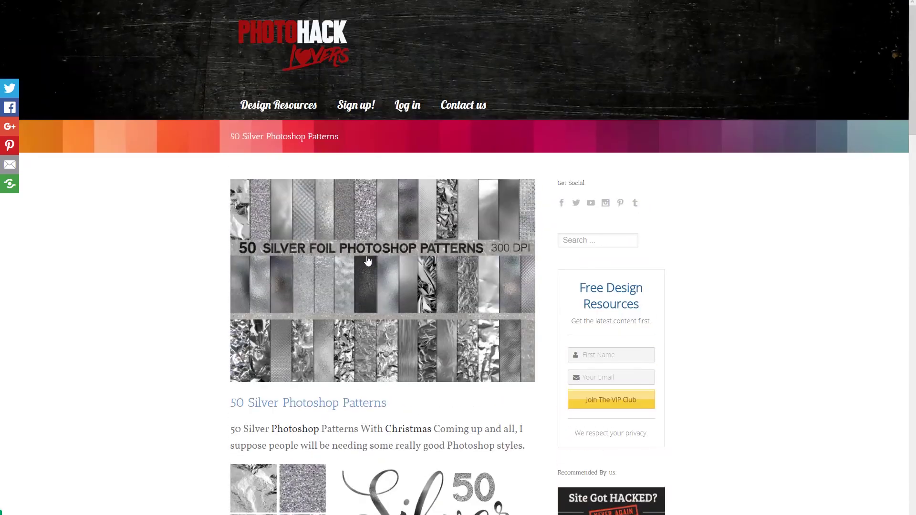
click(364, 262)
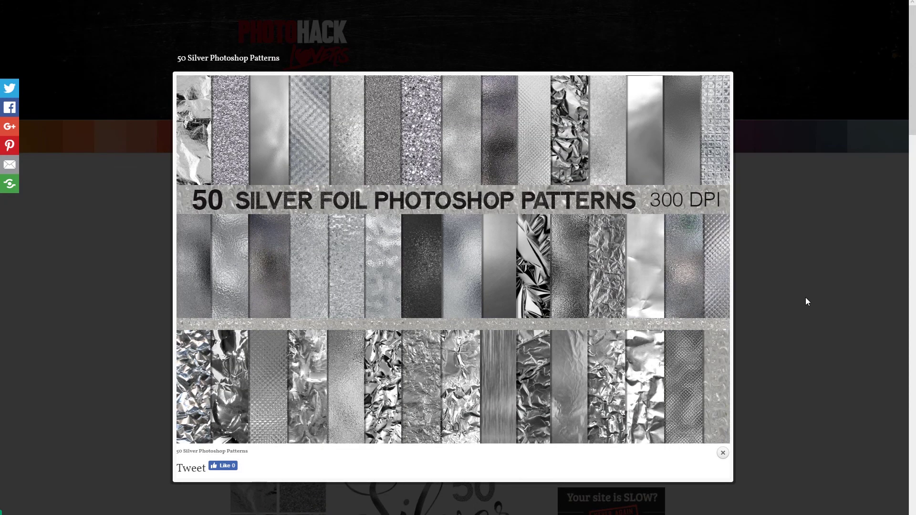
click(805, 297)
Enlarge the Silver Foil swatch preview above the post's download option, and close the enlarged view
scroll(209, 349, down, 8)
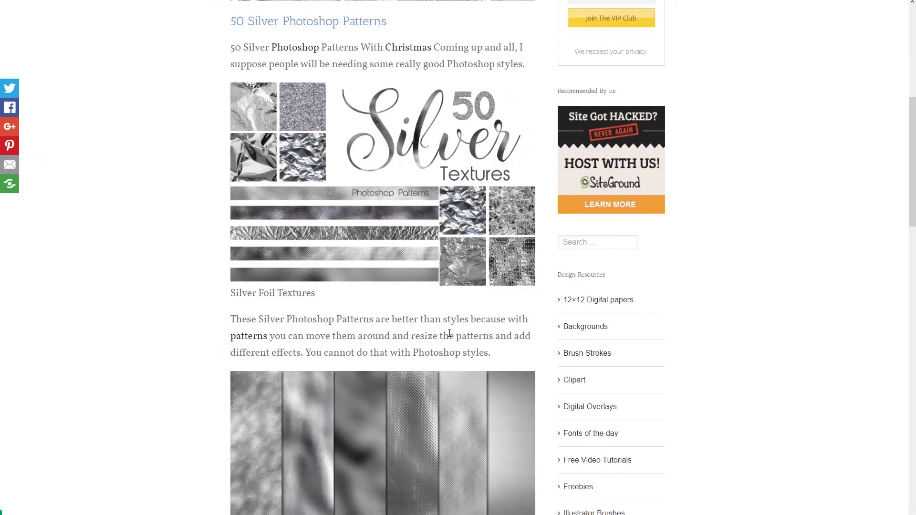
scroll(455, 339, down, 2)
scroll(454, 340, down, 9)
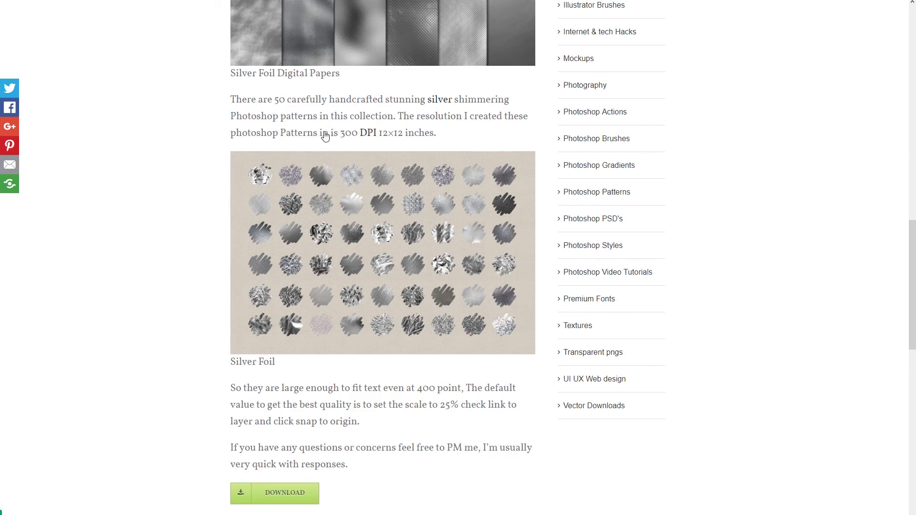
scroll(227, 184, down, 5)
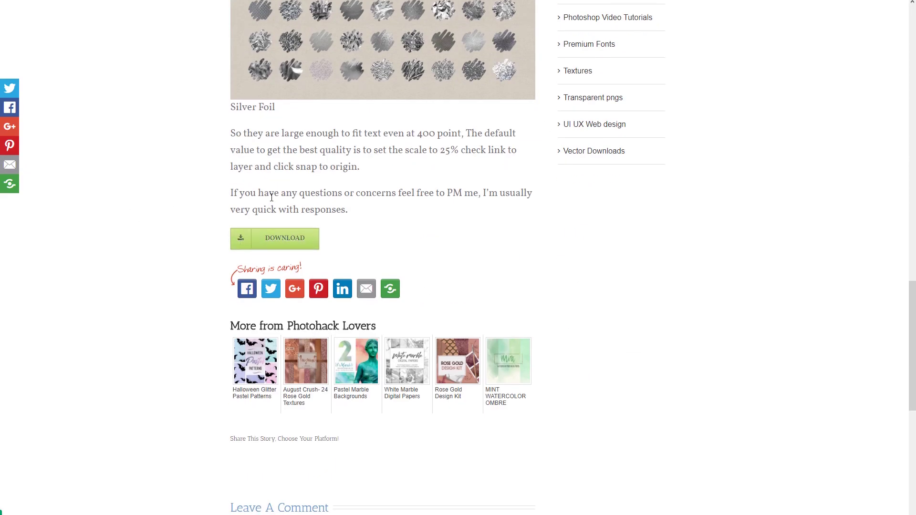
scroll(272, 210, up, 8)
scroll(266, 215, down, 3)
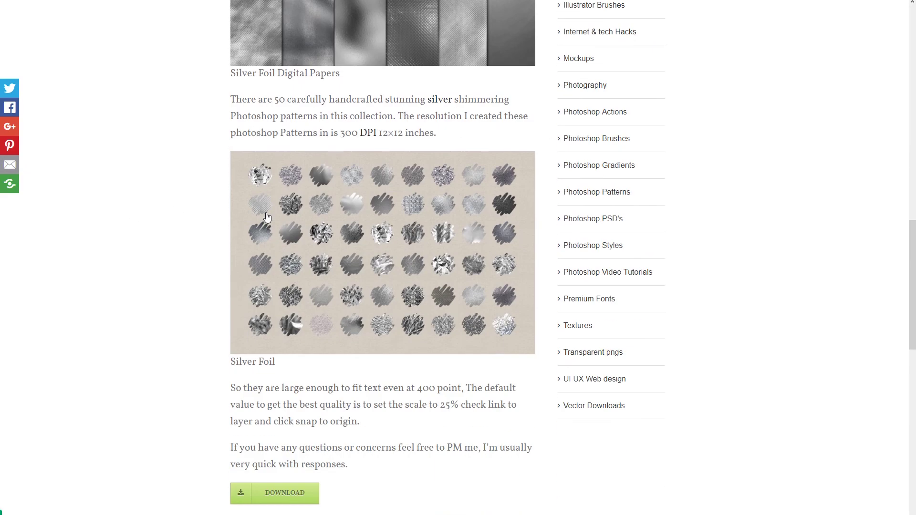
click(333, 223)
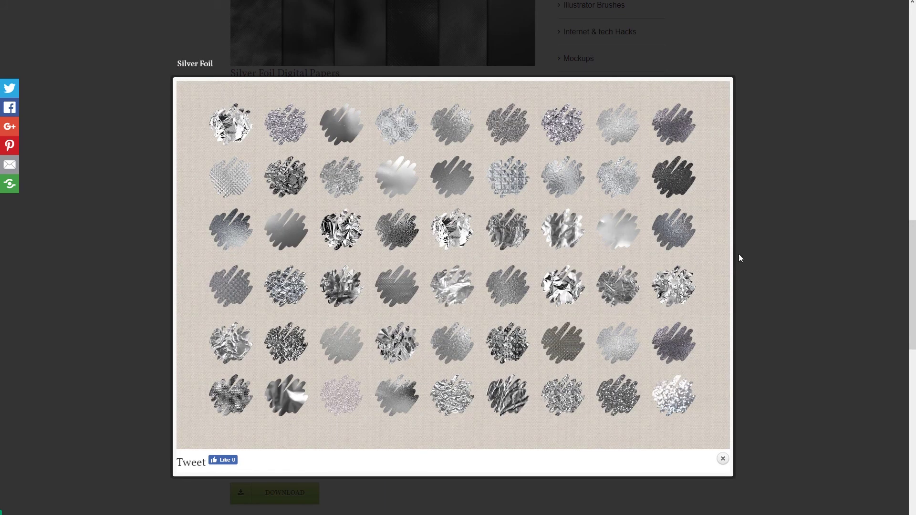
click(787, 332)
Open the checkout page from the post's download option and place the cursor in the Discount field and the Email field
scroll(315, 286, down, 8)
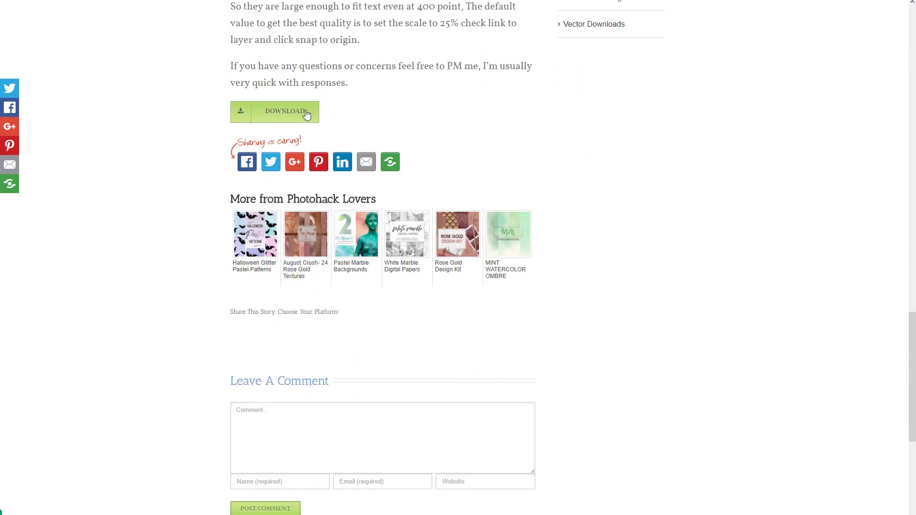
scroll(286, 148, up, 15)
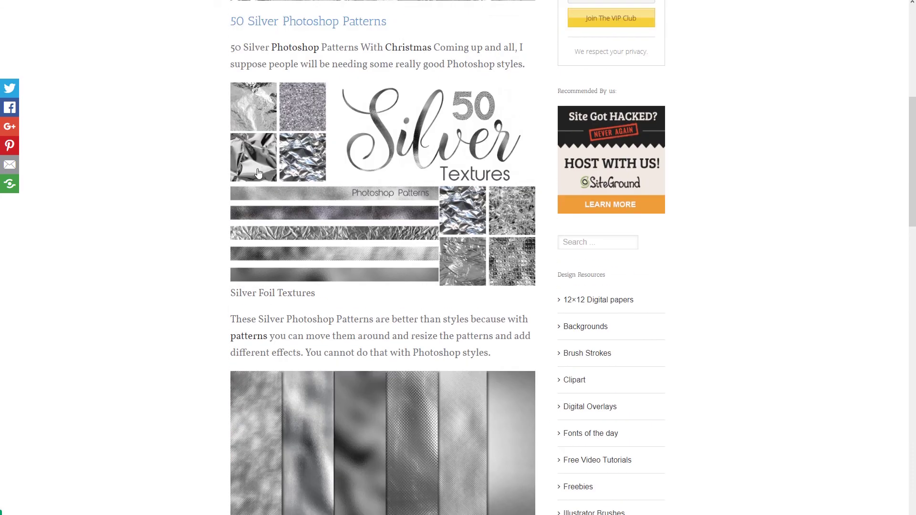
scroll(125, 79, up, 8)
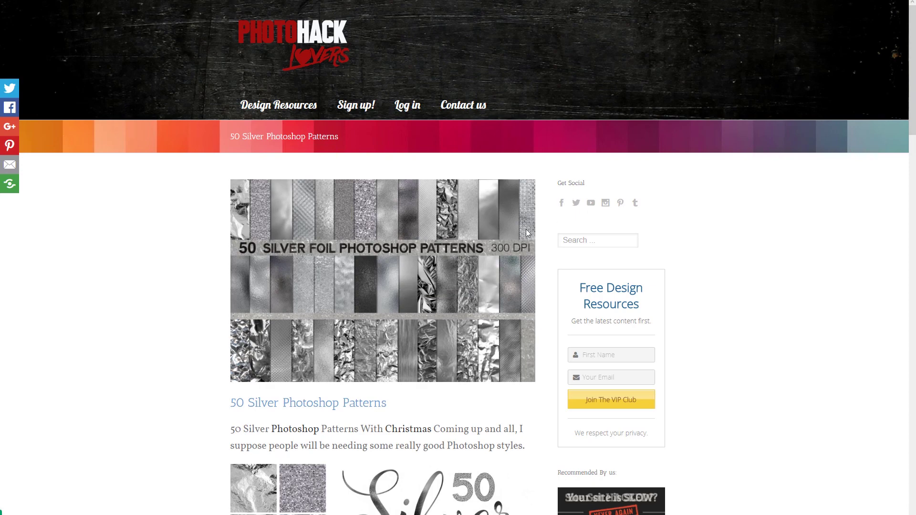
scroll(205, 289, down, 8)
scroll(211, 287, down, 15)
scroll(198, 280, up, 3)
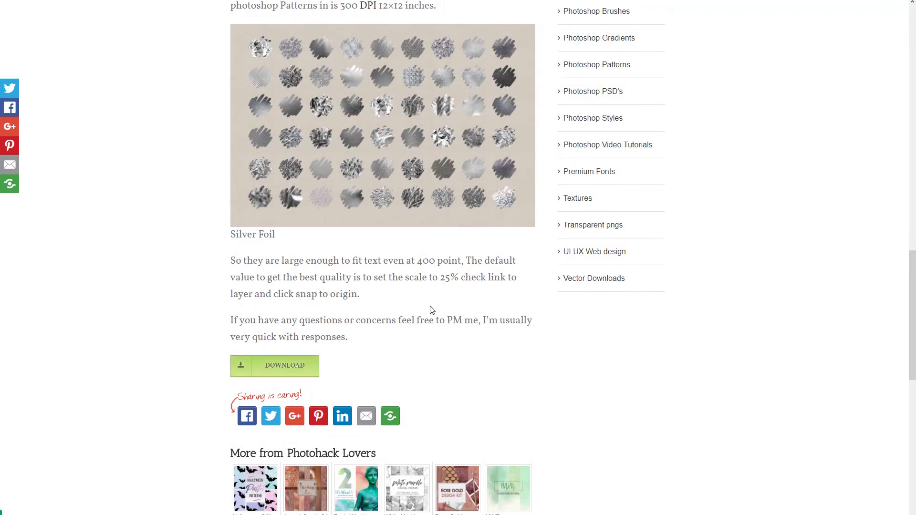
click(301, 368)
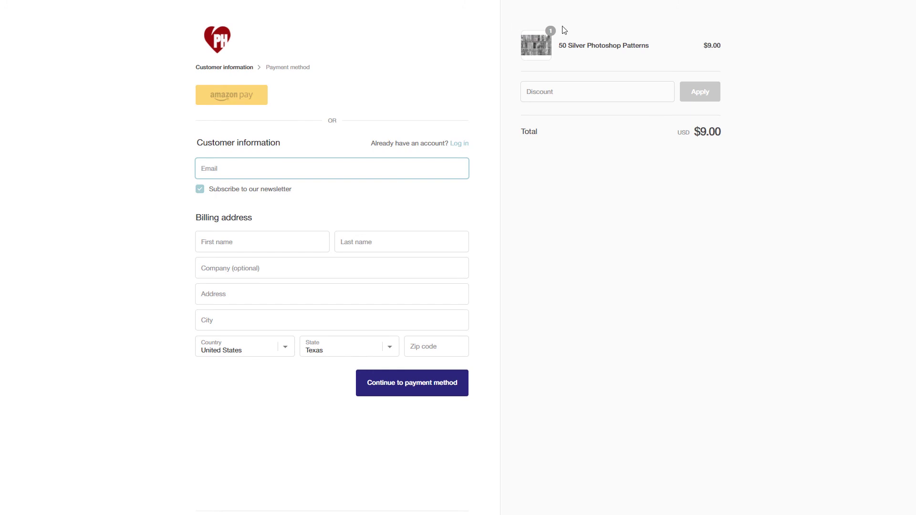
click(568, 92)
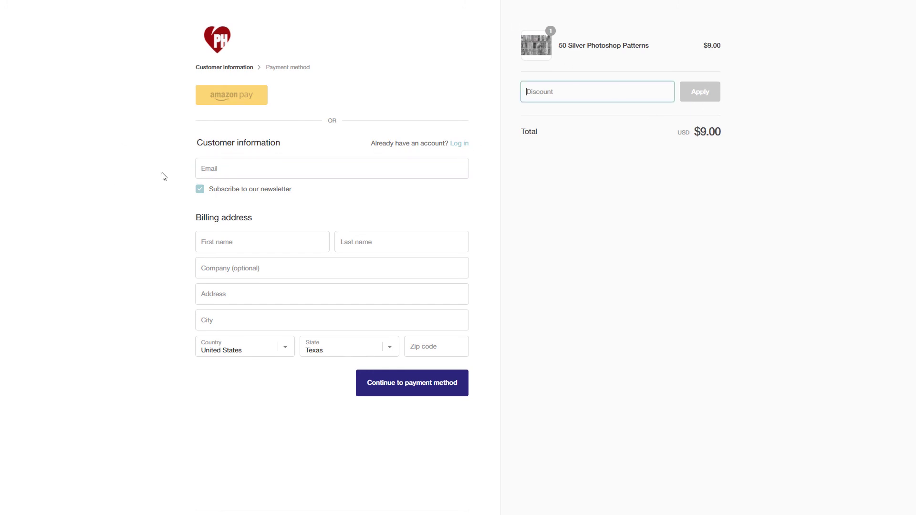
click(301, 165)
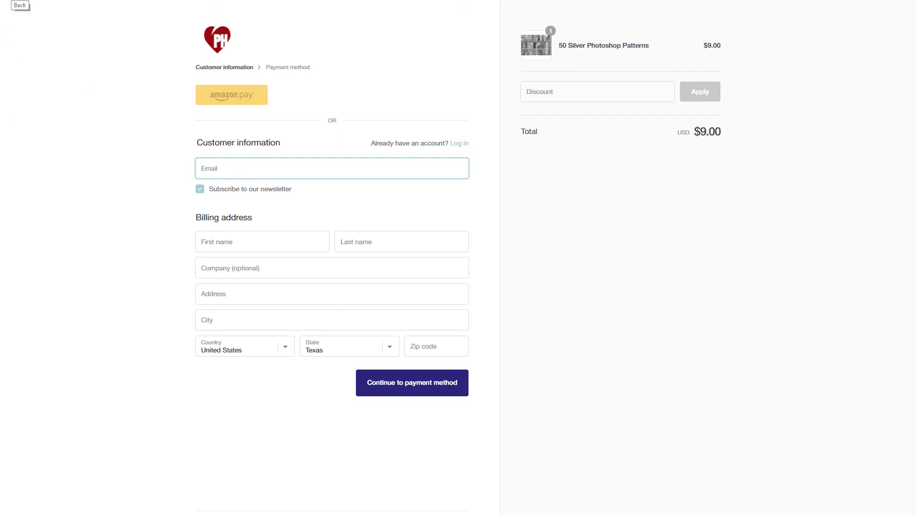
Return from the checkout to the blog's resource listing and look over the available posts
click(10, 1)
scroll(122, 205, up, 3)
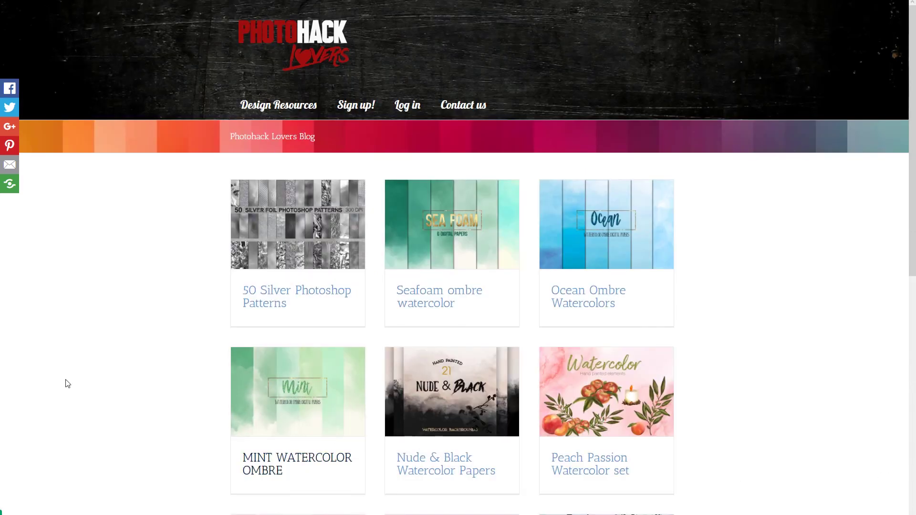
scroll(430, 304, down, 5)
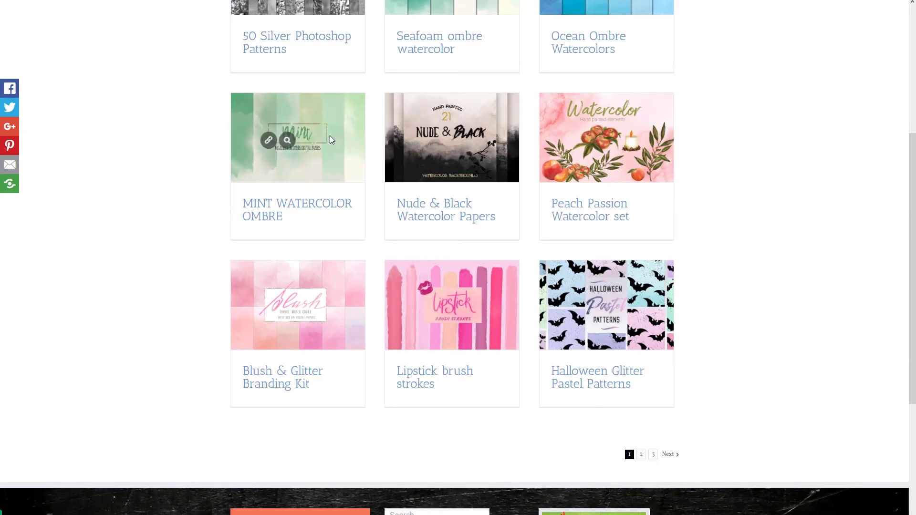
mouse_move(239, 297)
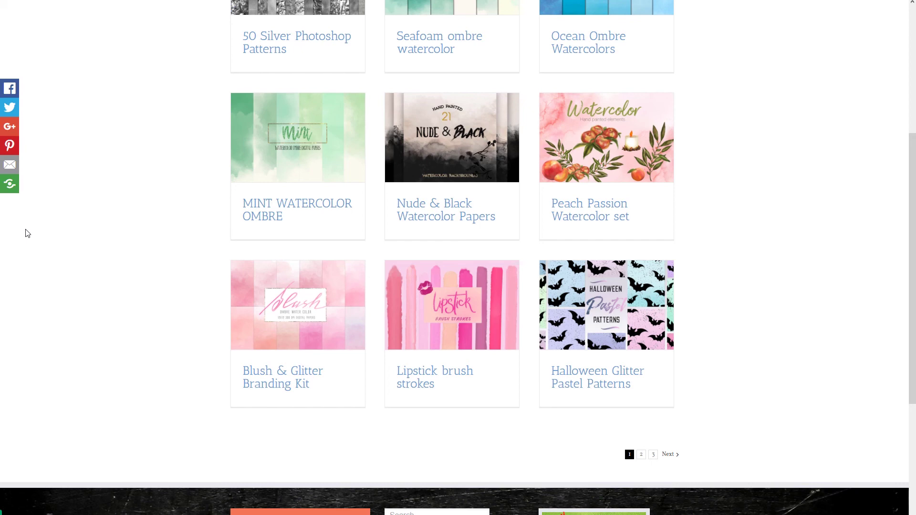
scroll(45, 123, up, 5)
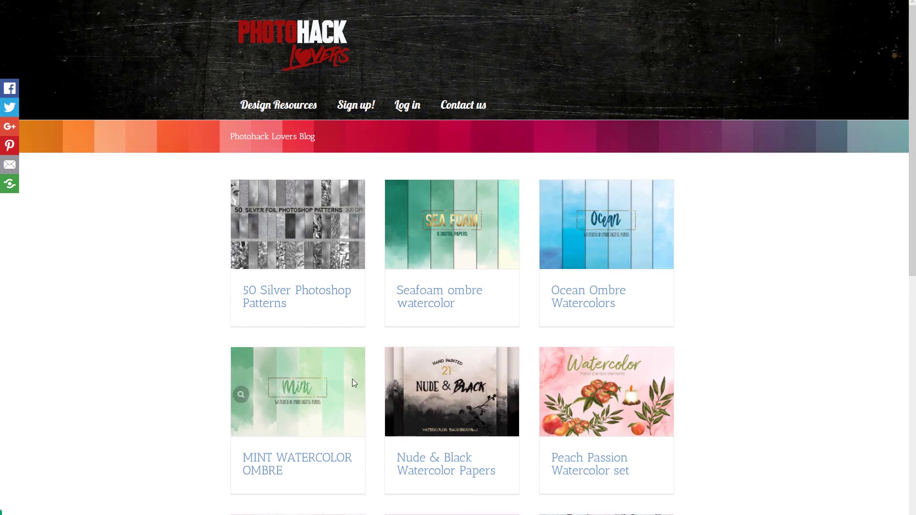
Look over the blog's resource listing, enlarge the 50 Silver Photoshop Patterns thumbnail, and close the enlarged view
scroll(353, 380, down, 9)
scroll(282, 259, up, 6)
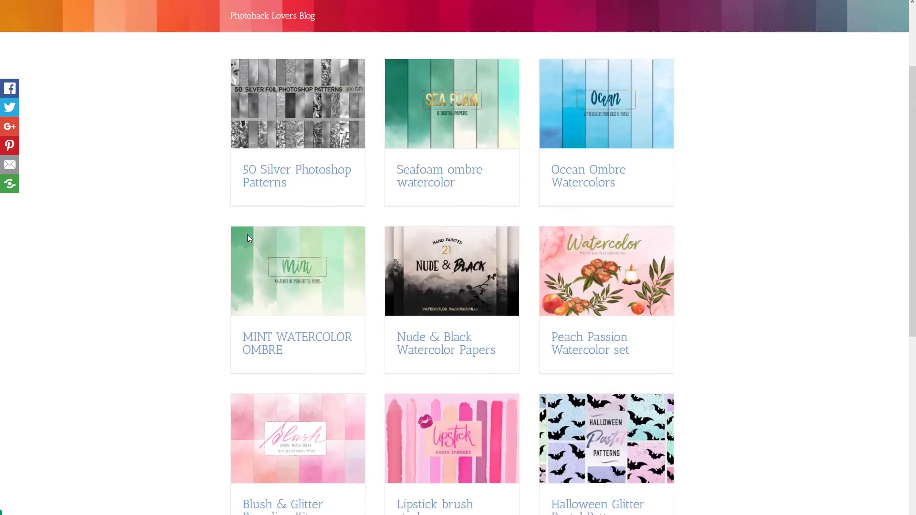
scroll(329, 211, up, 3)
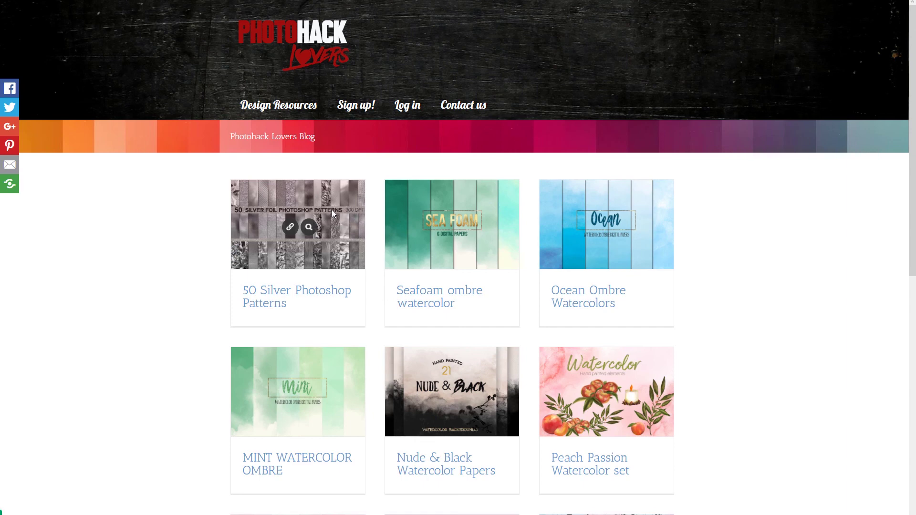
click(309, 228)
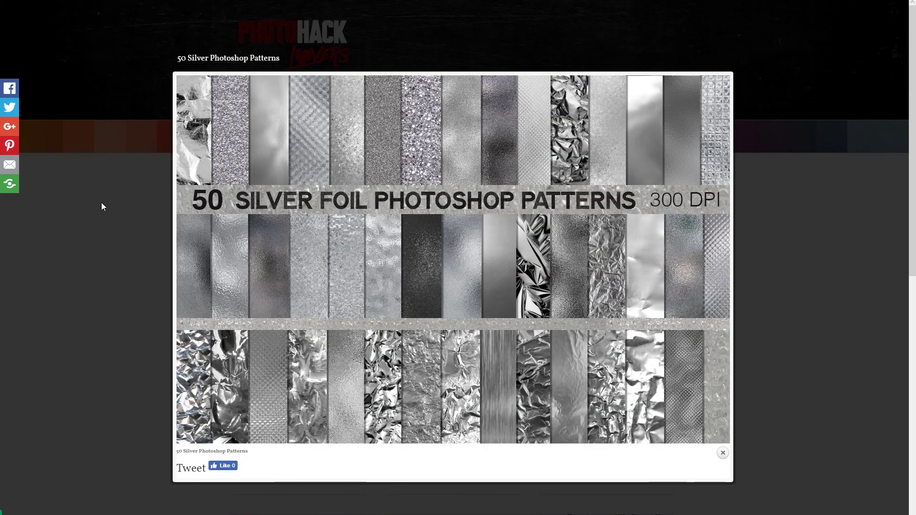
click(163, 234)
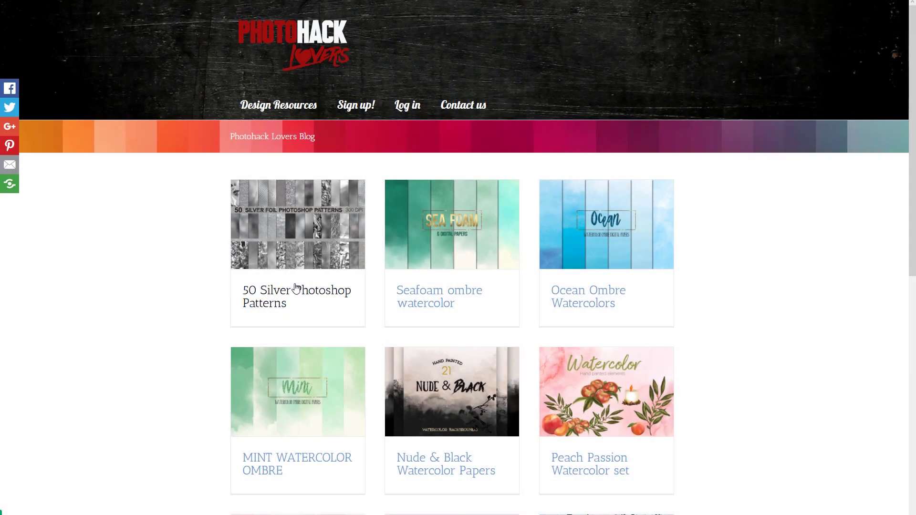
Open the 50 Silver Photoshop Patterns post, place the cursor in its search field, and look through the post down to the download option
click(296, 287)
click(602, 242)
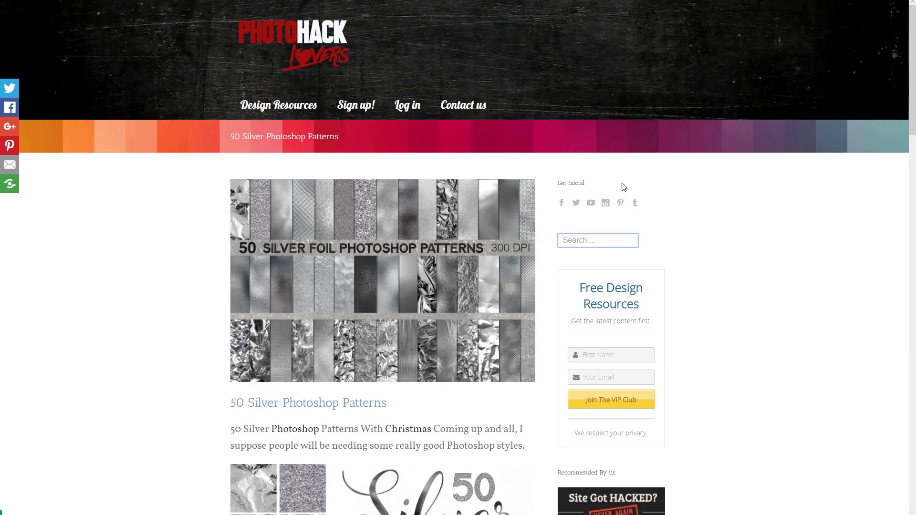
scroll(640, 175, down, 19)
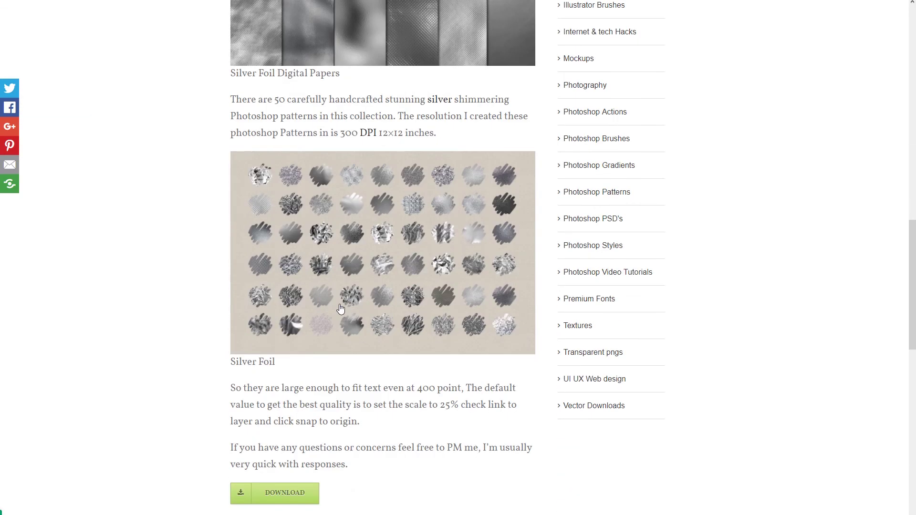
scroll(311, 269, up, 14)
scroll(267, 310, down, 10)
scroll(162, 244, up, 14)
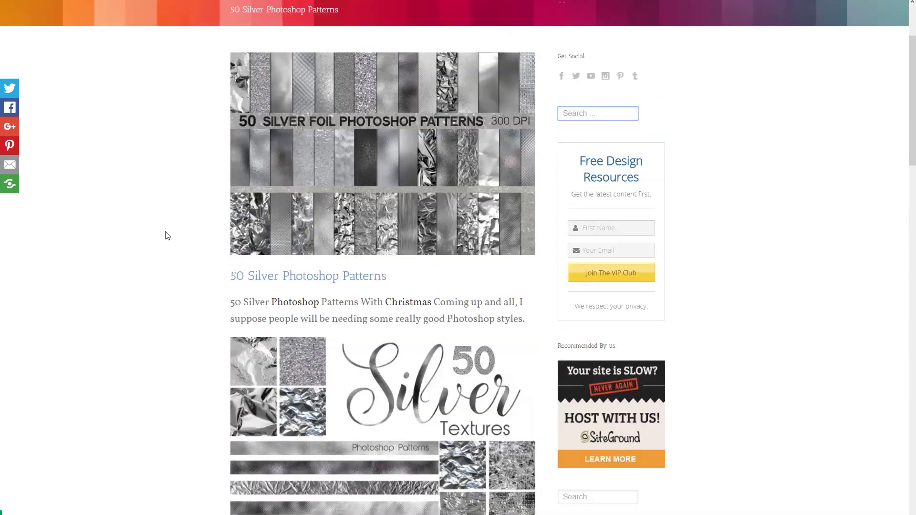
Return to the Design Resources listing and look over the posts
click(243, 106)
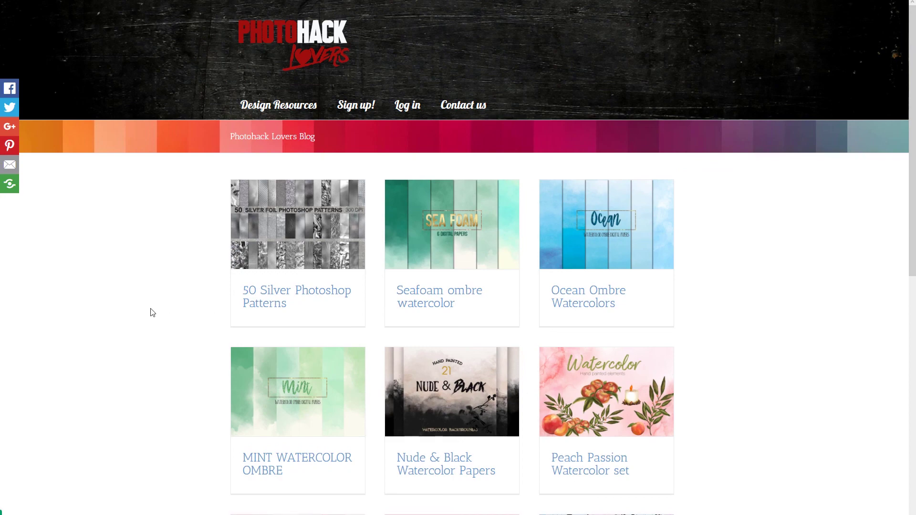
scroll(256, 260, down, 10)
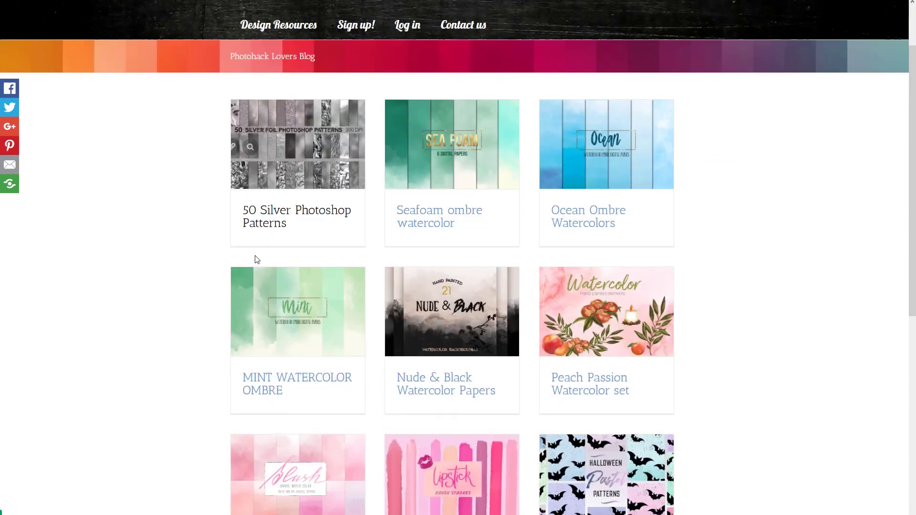
scroll(252, 261, up, 15)
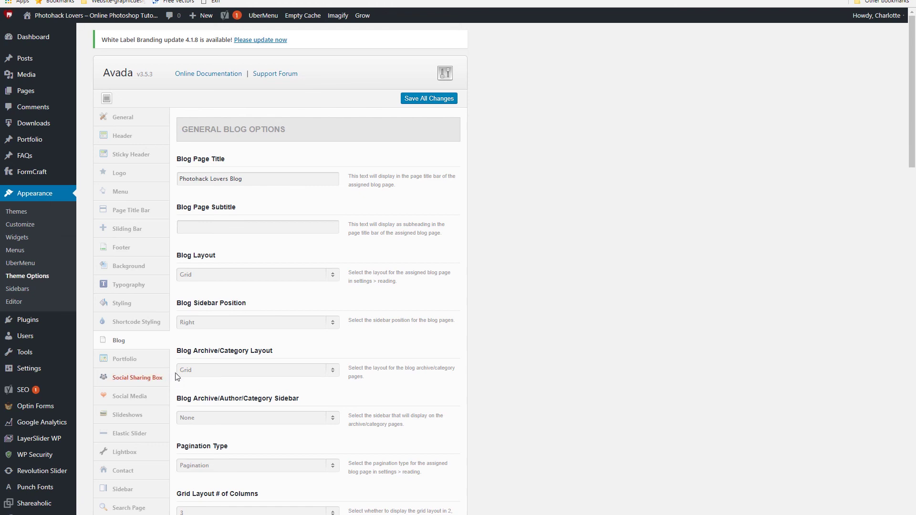
Examine the Avada theme's blog options in WordPress, covering the general layout, excerpt, single post page and post meta settings
scroll(185, 402, down, 3)
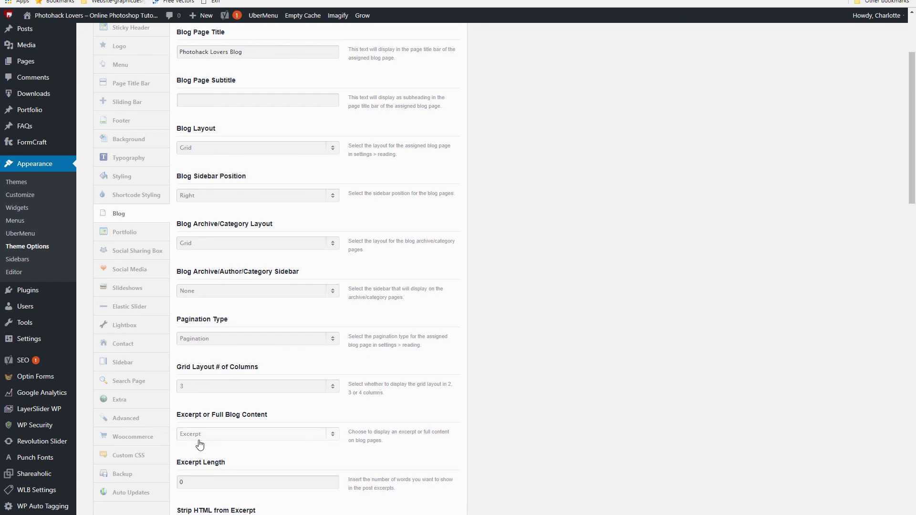
scroll(200, 445, down, 3)
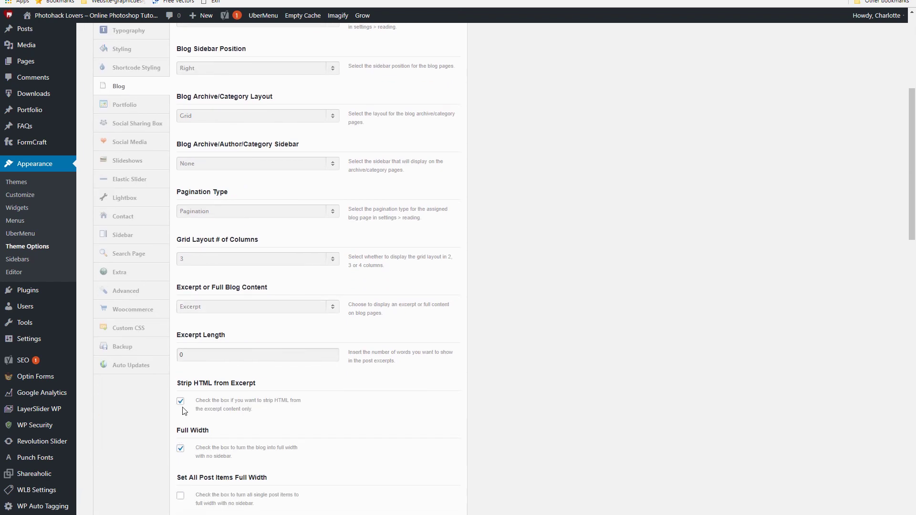
scroll(189, 463, down, 6)
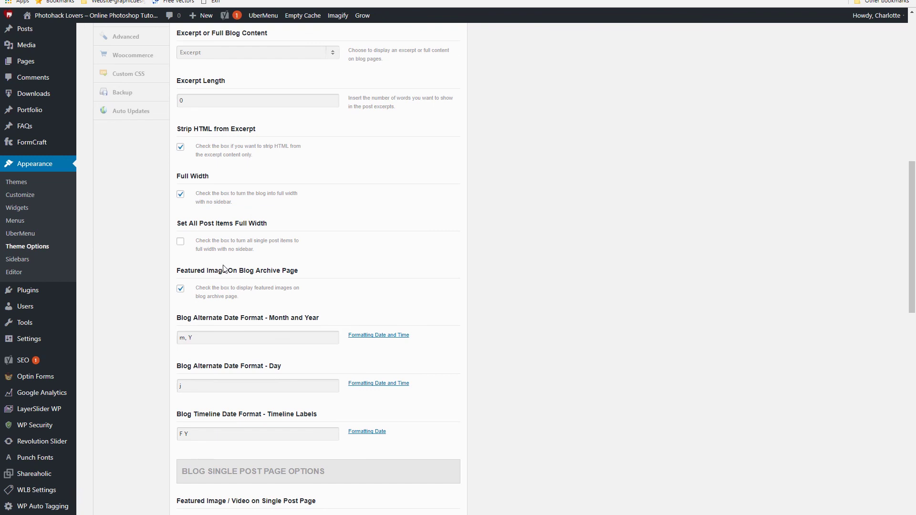
scroll(224, 270, down, 3)
scroll(228, 254, down, 3)
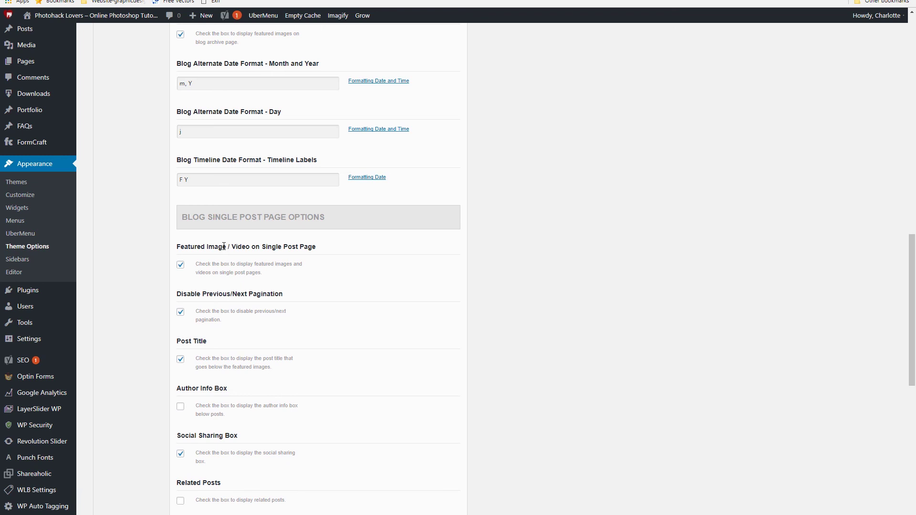
scroll(224, 245, down, 6)
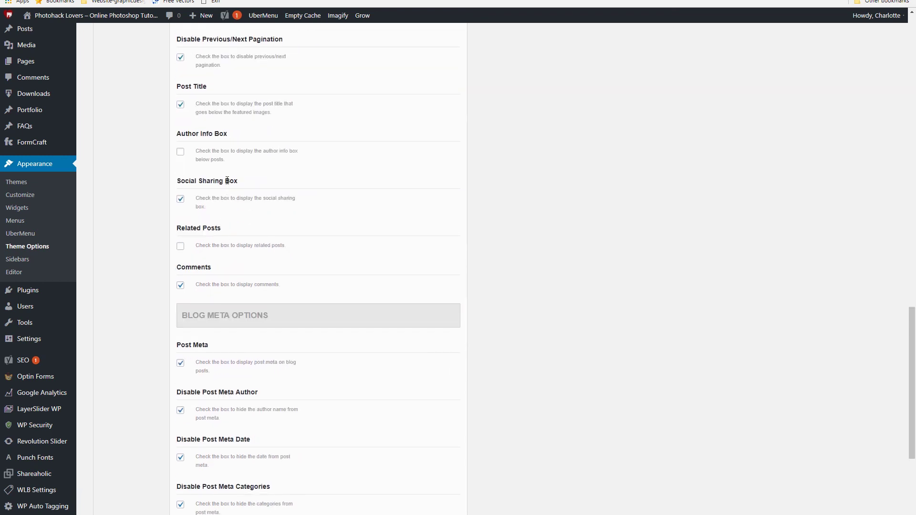
scroll(228, 177, down, 5)
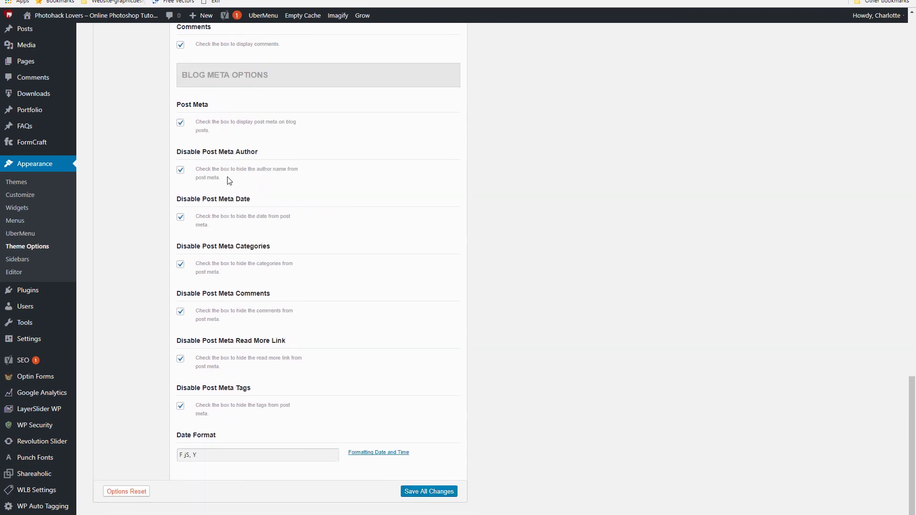
scroll(222, 318, up, 10)
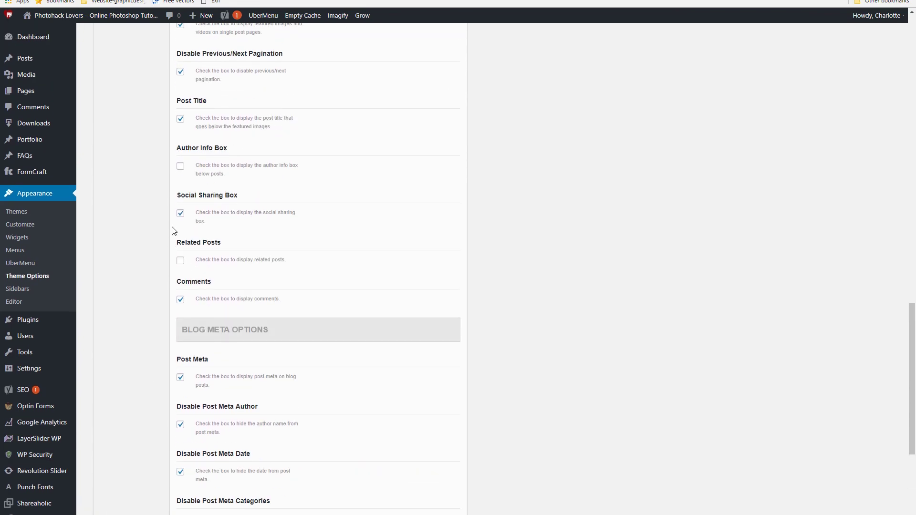
scroll(170, 174, up, 13)
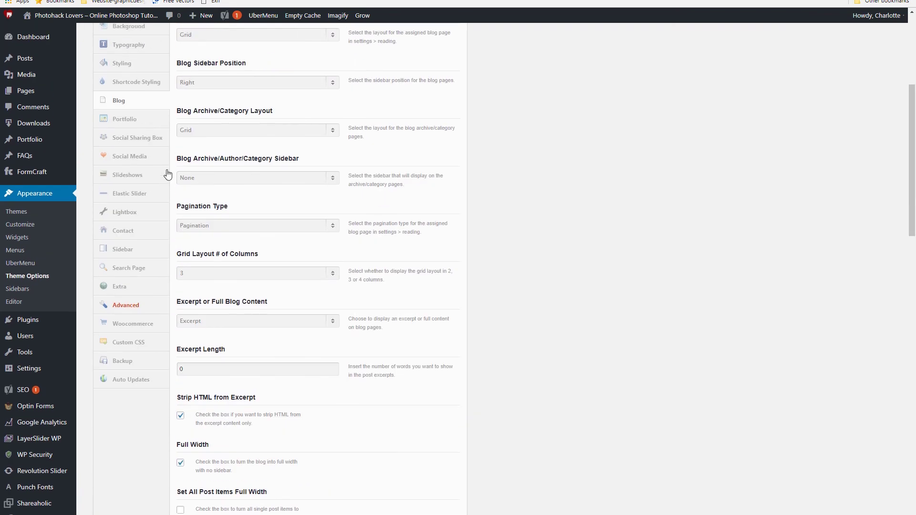
scroll(167, 174, up, 3)
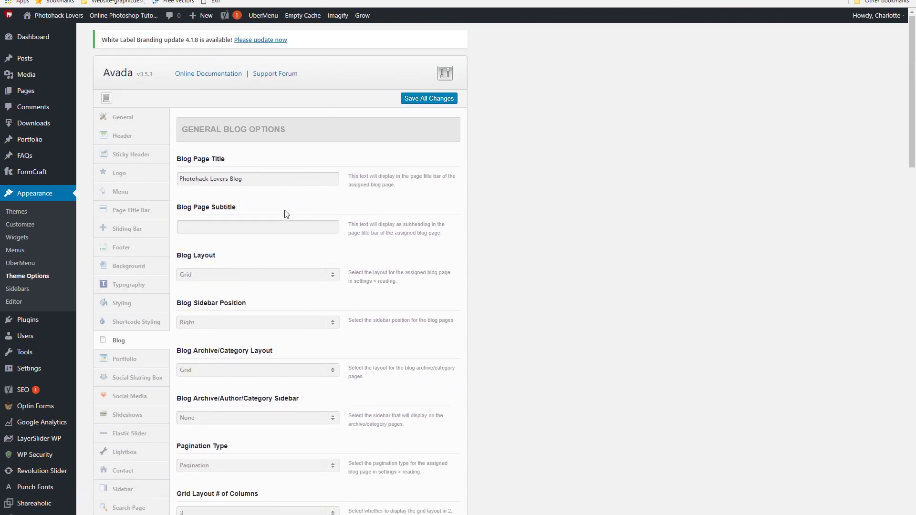
scroll(286, 214, down, 20)
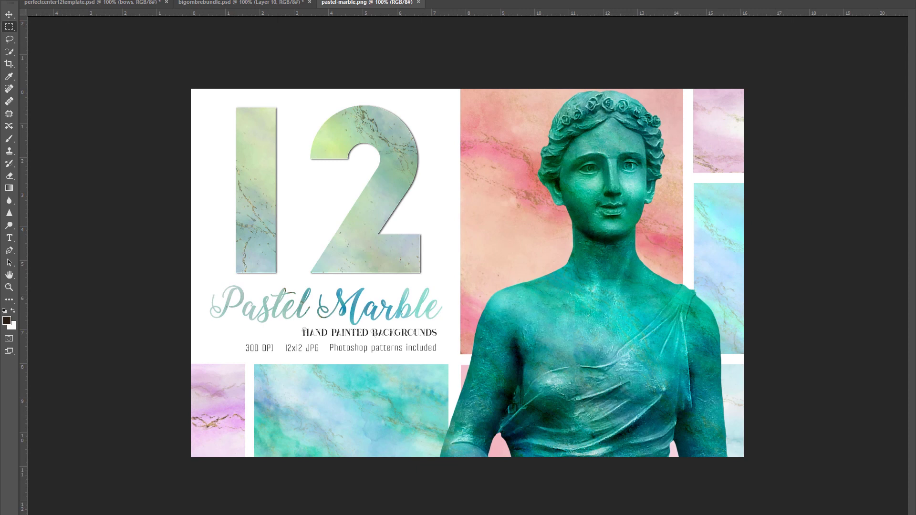
Check the image dimensions of pastel-marble.png in Photoshop's Image Size dialog and cancel it
click(58, 0)
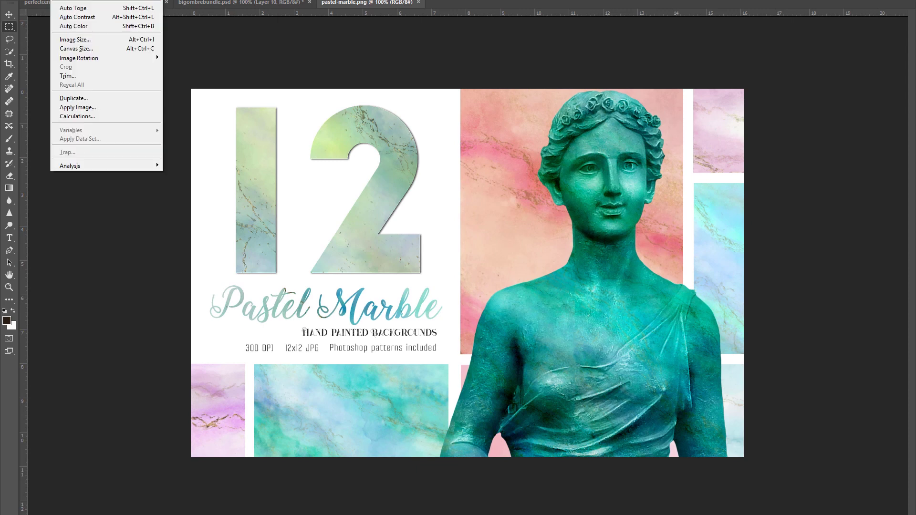
click(75, 41)
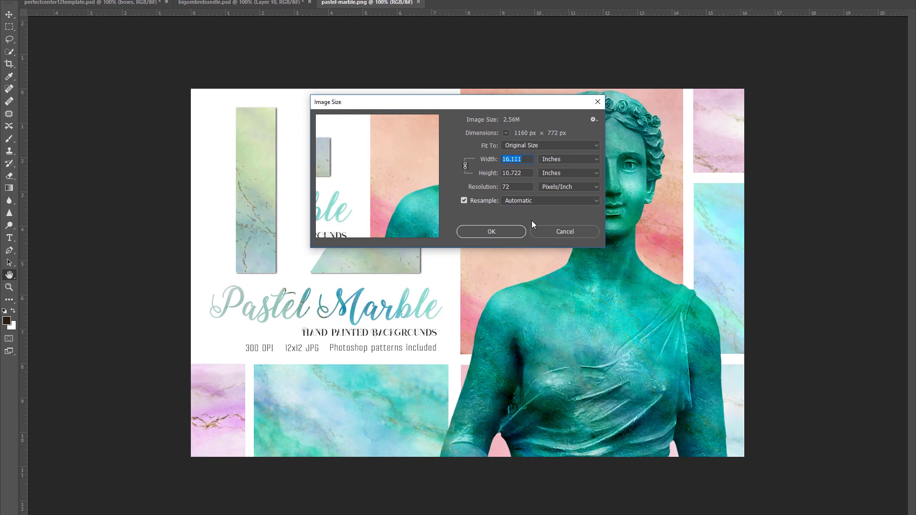
click(553, 233)
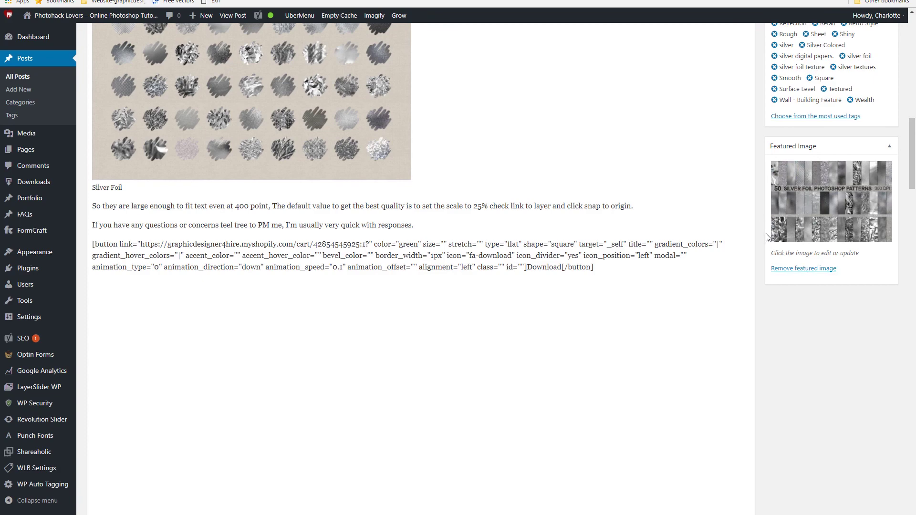
Review the 50 Silver Photoshop Patterns post in the WordPress editor, including its title, format, content and featured image
scroll(332, 257, up, 20)
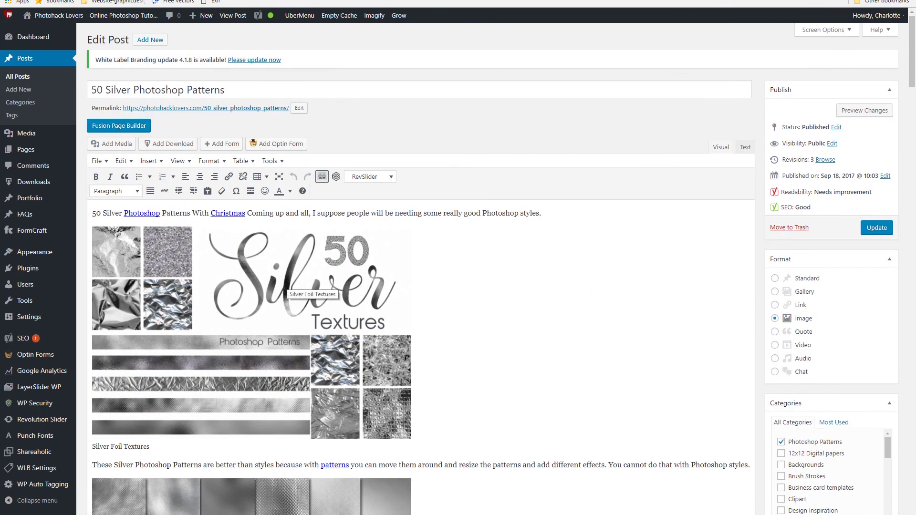
scroll(227, 252, down, 13)
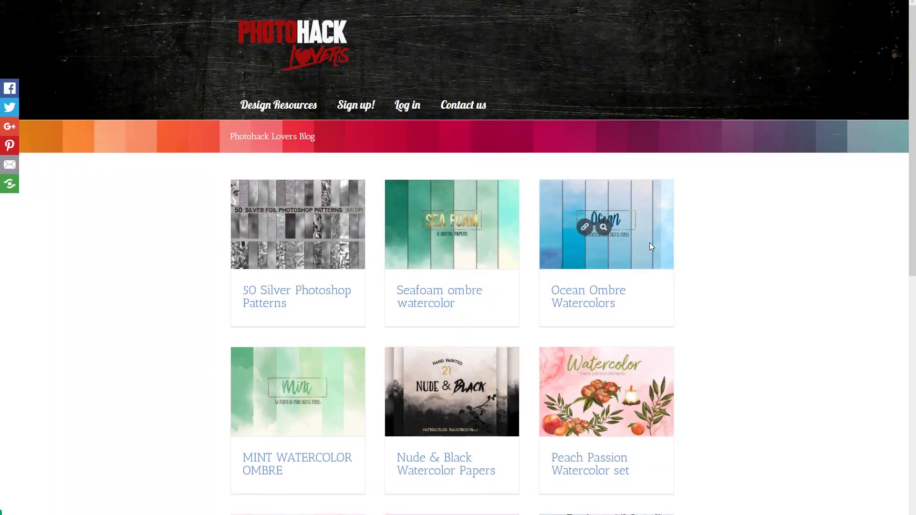
Examine the Photohack Lovers blog's three-column grid of resource posts, from the header down to the page numbers and footer
scroll(330, 370, down, 5)
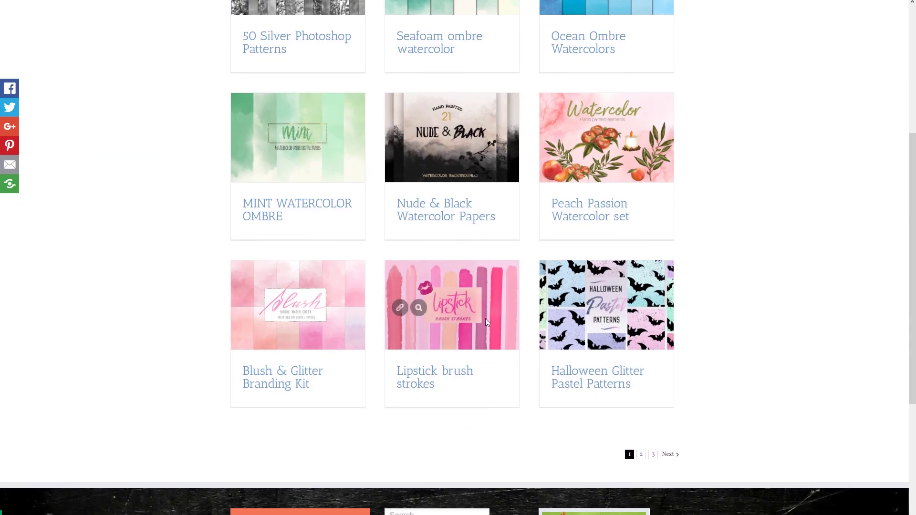
scroll(293, 366, up, 2)
scroll(293, 362, up, 1)
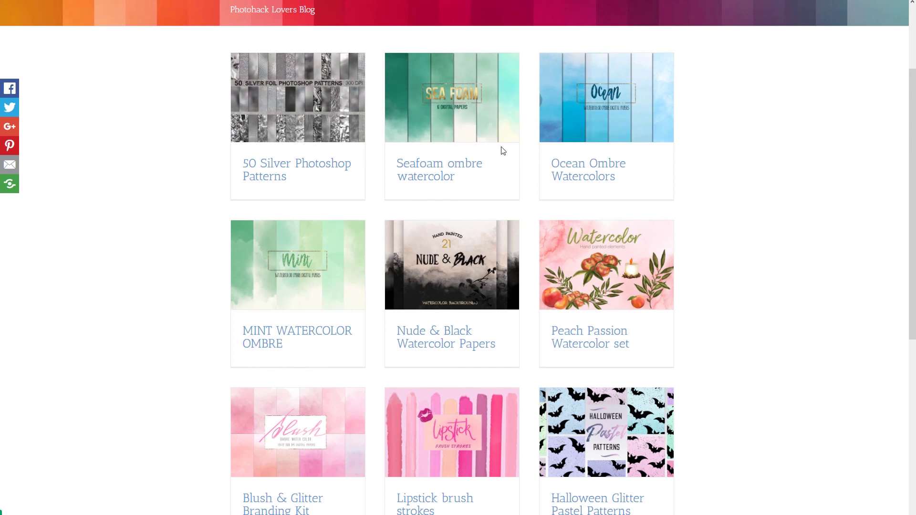
scroll(449, 98, up, 3)
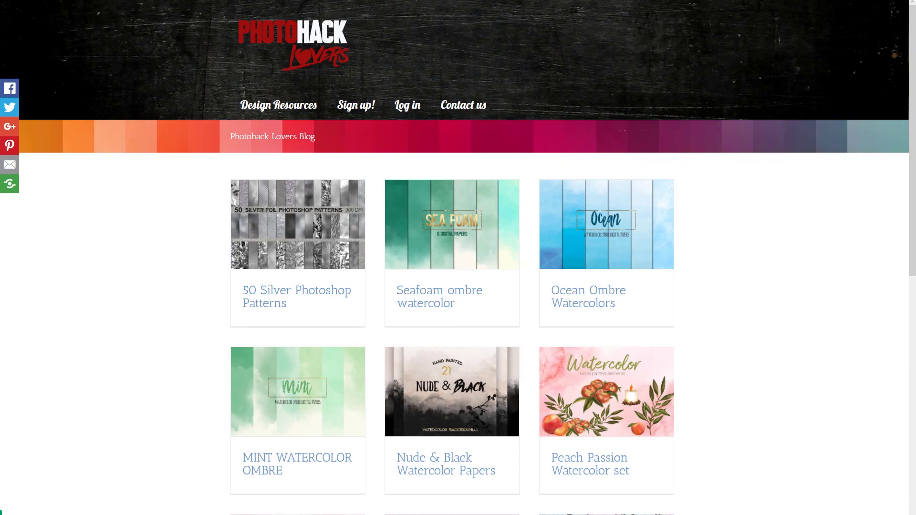
scroll(377, 429, down, 8)
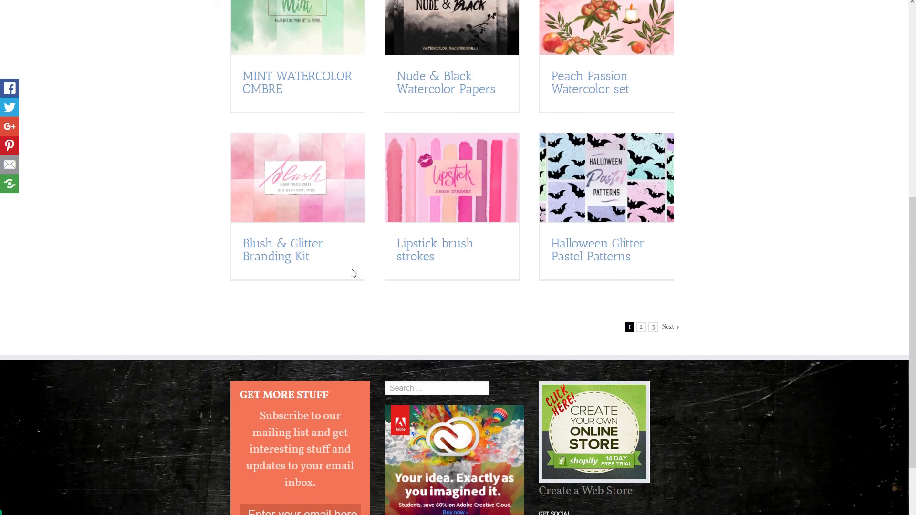
scroll(354, 273, up, 5)
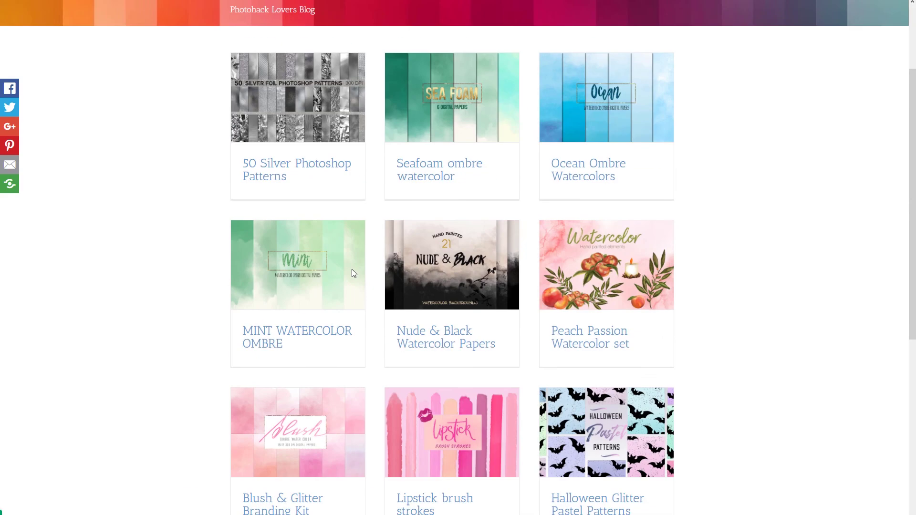
scroll(353, 273, up, 3)
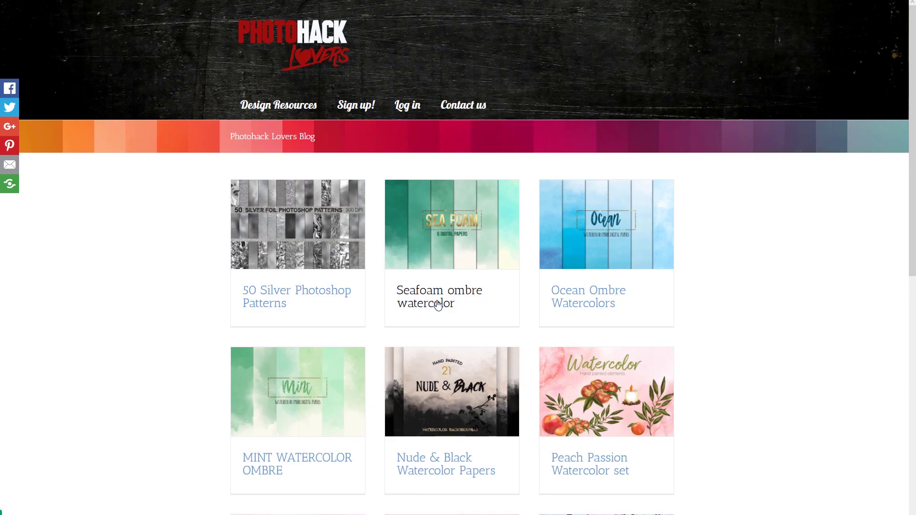
scroll(438, 305, down, 5)
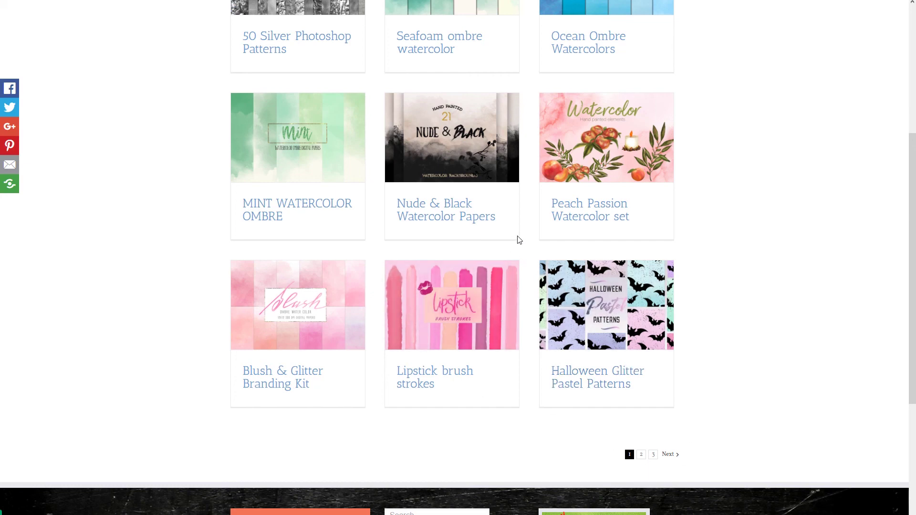
scroll(517, 237, up, 5)
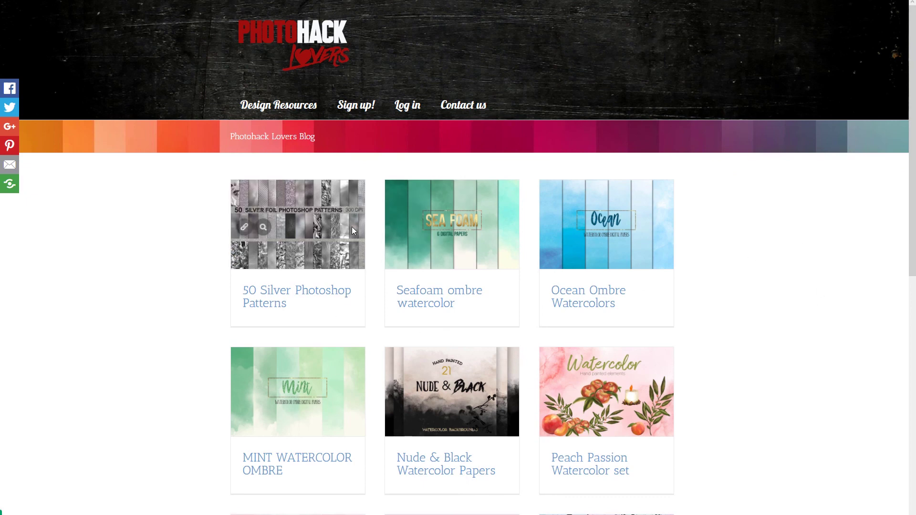
mouse_move(315, 231)
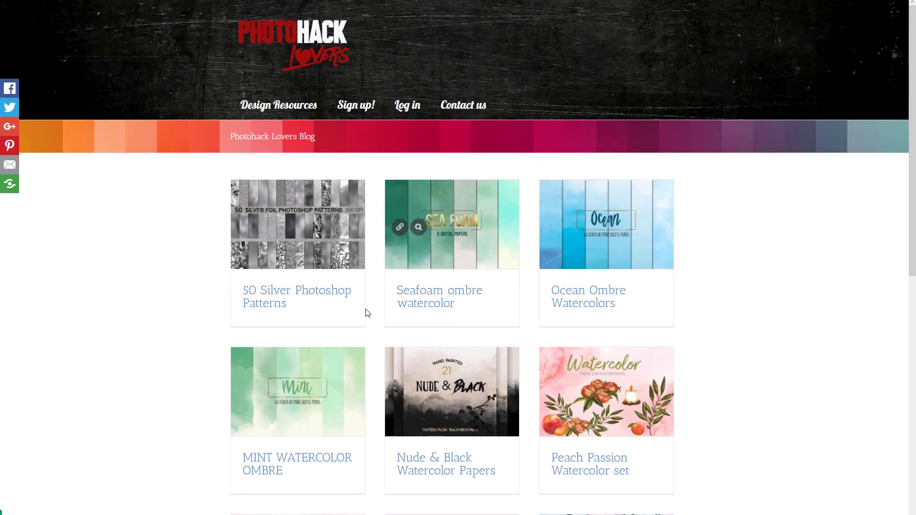
mouse_move(337, 206)
scroll(298, 185, down, 3)
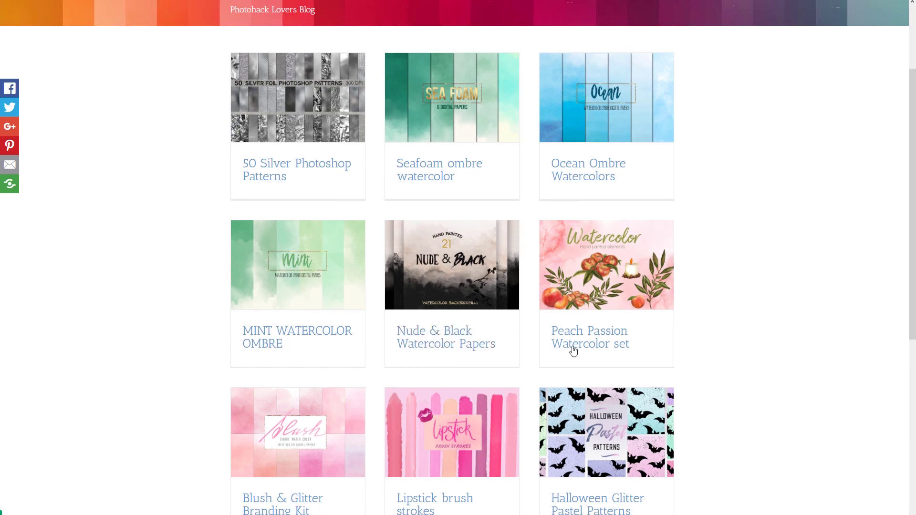
Look over the remaining blog post grid and footer, and the content and settings of the 50 Silver Photoshop Patterns post
scroll(302, 324, down, 8)
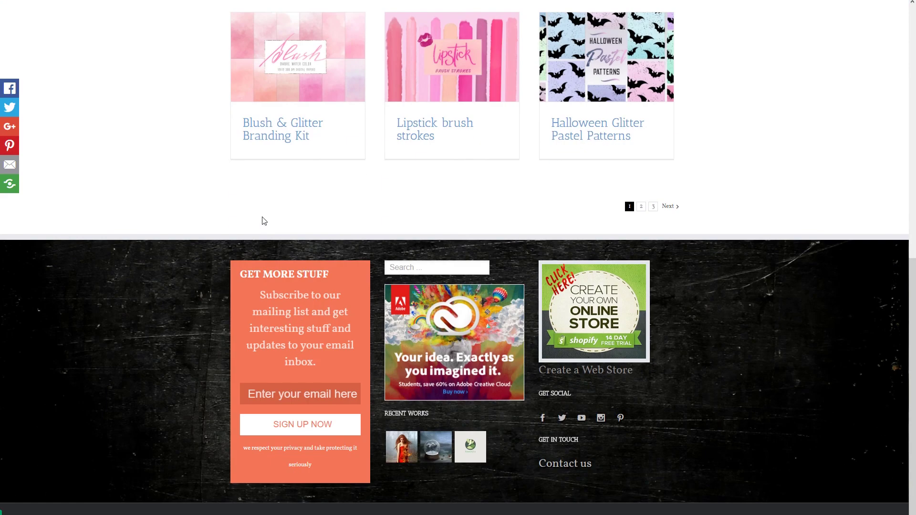
scroll(262, 219, up, 10)
scroll(195, 277, down, 8)
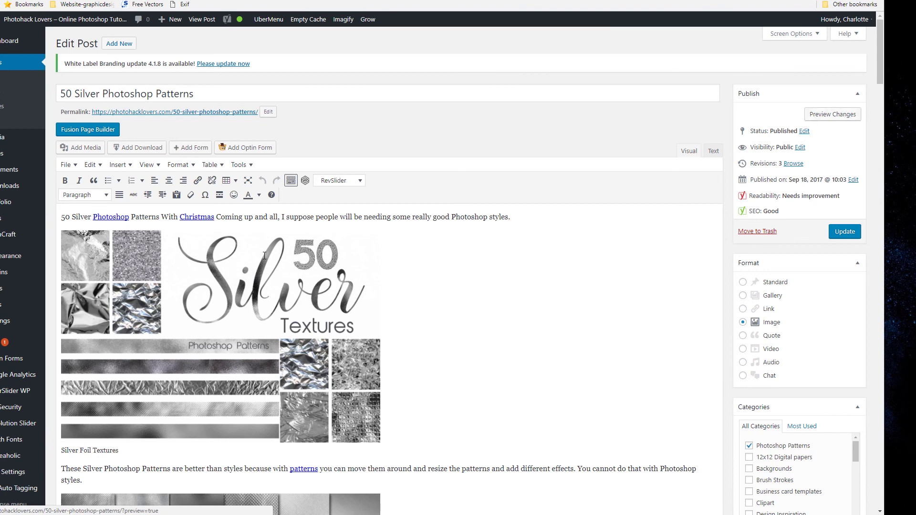
scroll(67, 187, down, 3)
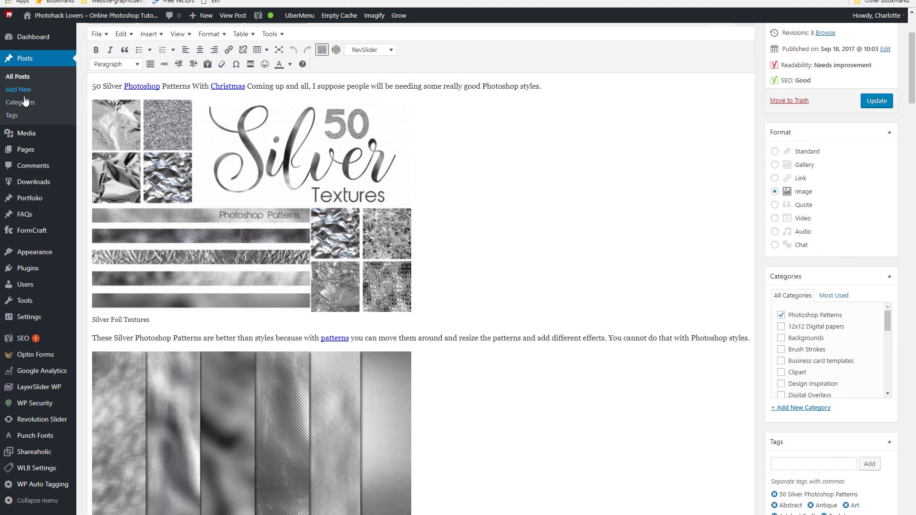
scroll(28, 143, down, 11)
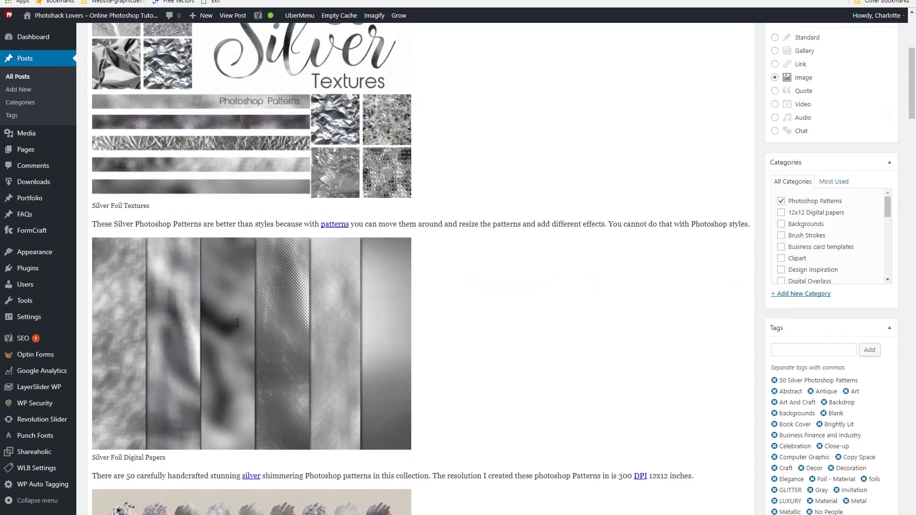
scroll(29, 181, up, 11)
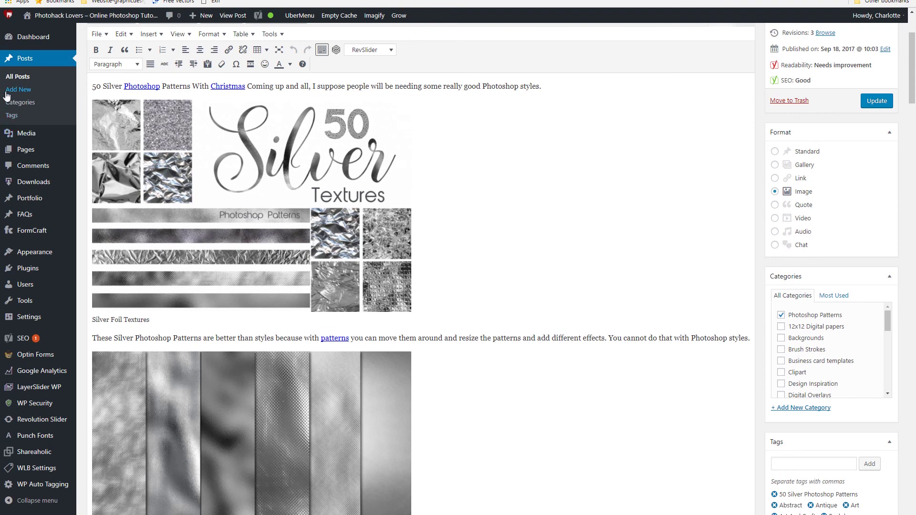
Copy the product title "Orange Watercolor ombre textures" from its Creative Market page and use it as the title of a new WordPress post
mouse_move(27, 159)
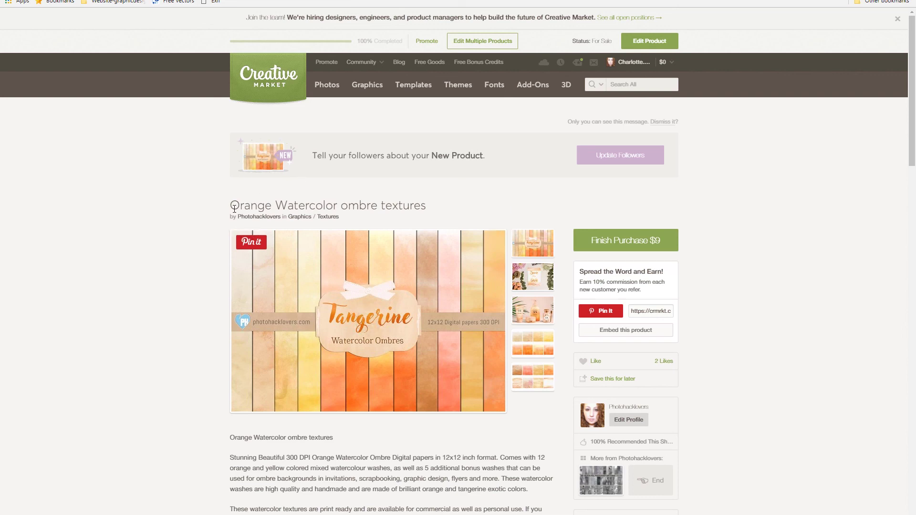
drag(231, 205, 456, 205)
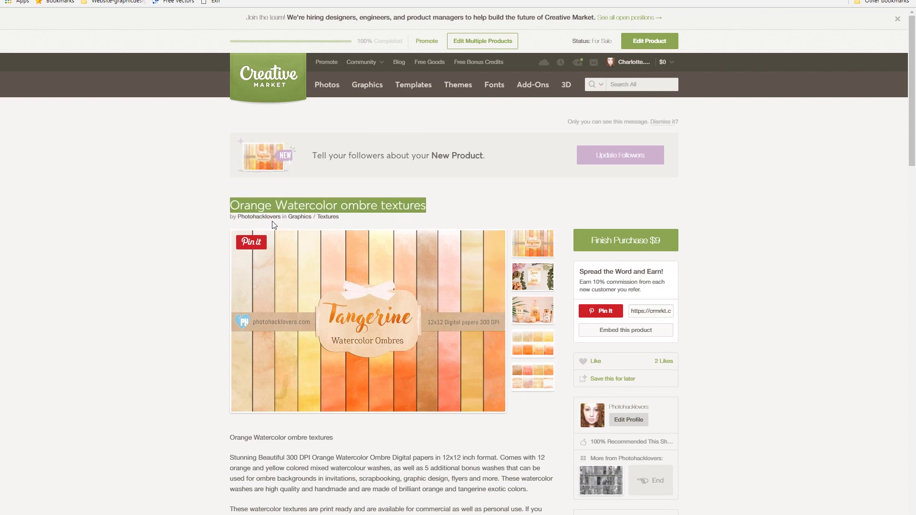
right_click(313, 204)
click(335, 210)
click(253, 0)
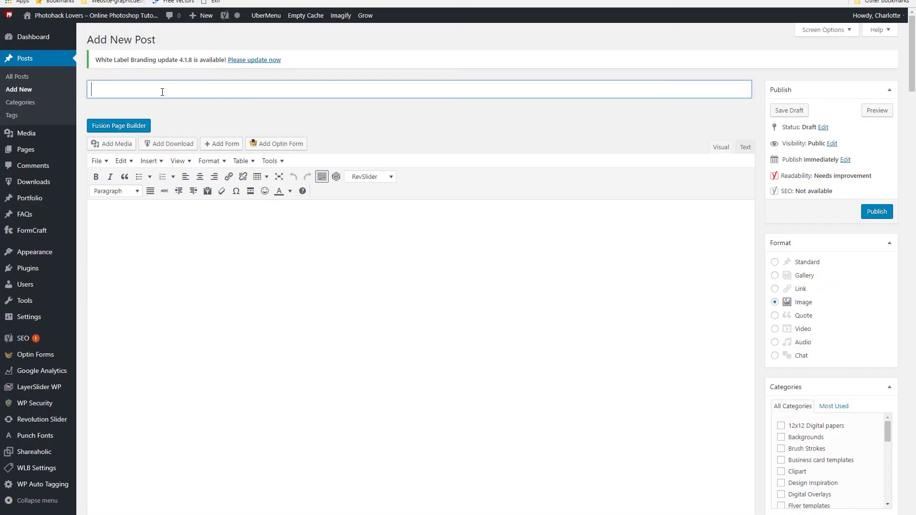
right_click(119, 92)
click(146, 143)
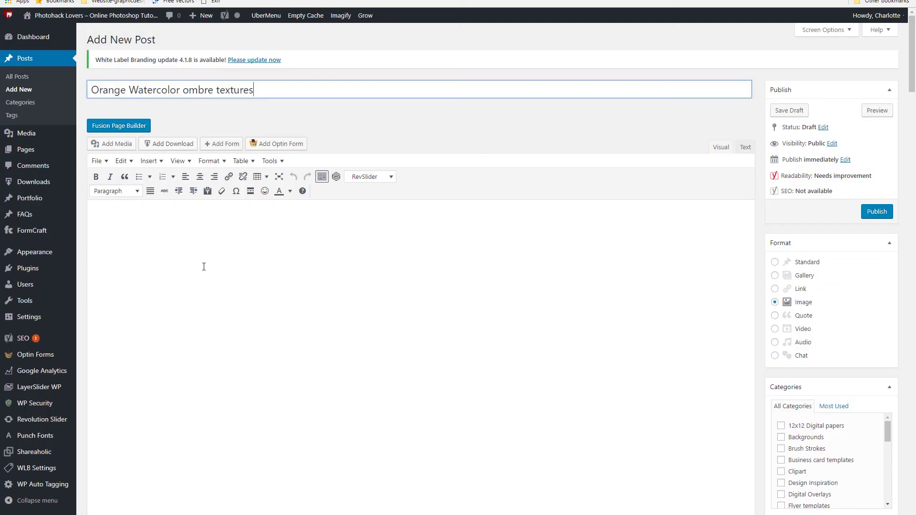
Set the Yoast snippet's SEO title, slug and meta description each to "Orange Watercolor ombre textures"
scroll(201, 261, down, 15)
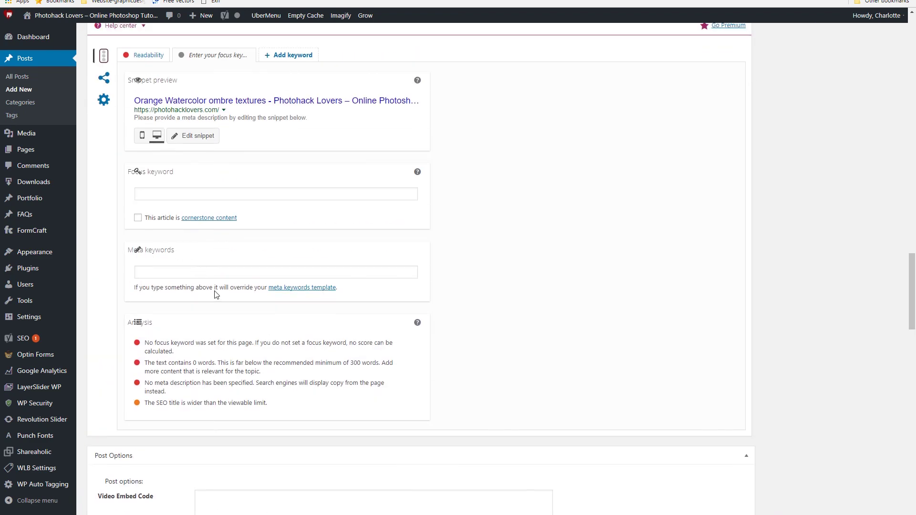
scroll(219, 268, up, 3)
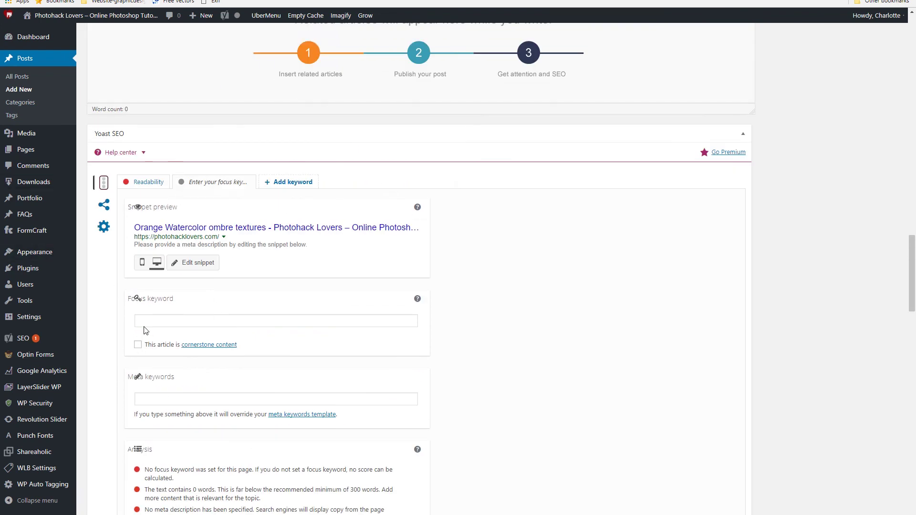
click(202, 227)
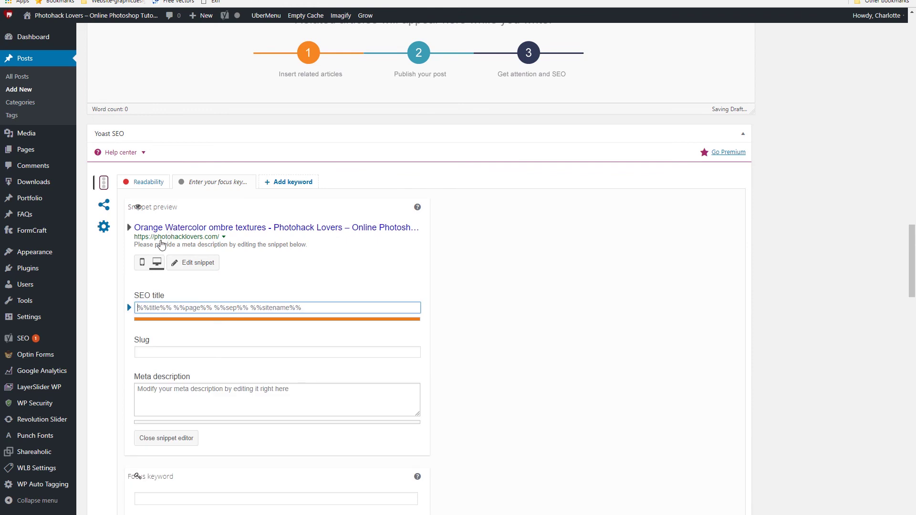
click(297, 316)
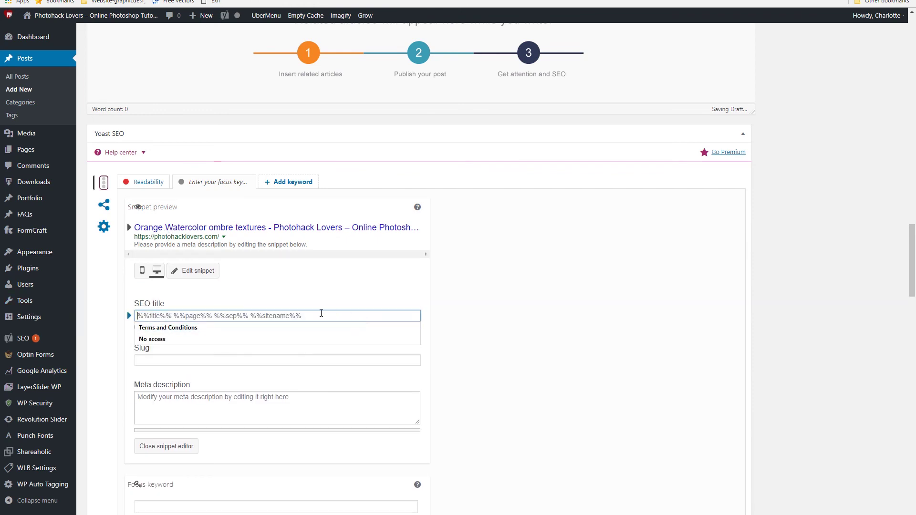
text(Orange Watercolor ombre textures)
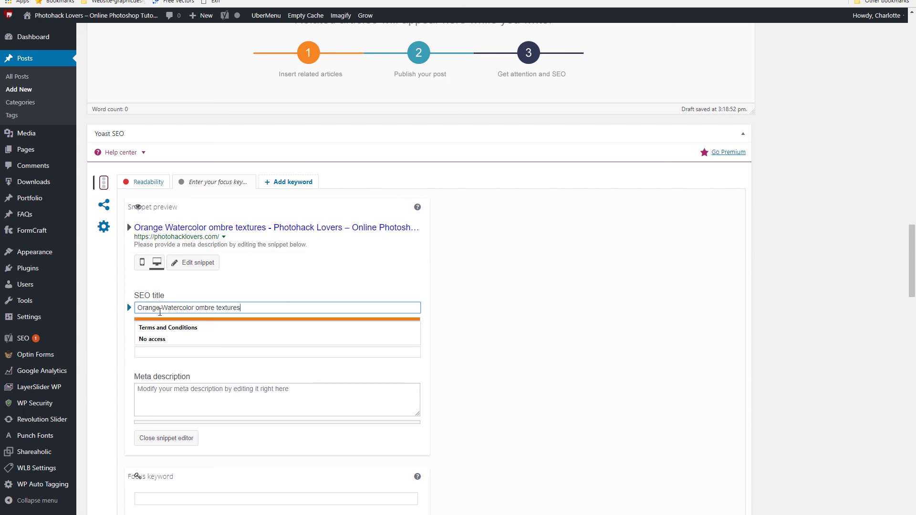
click(148, 352)
text(Orange Watercolor ombre textures)
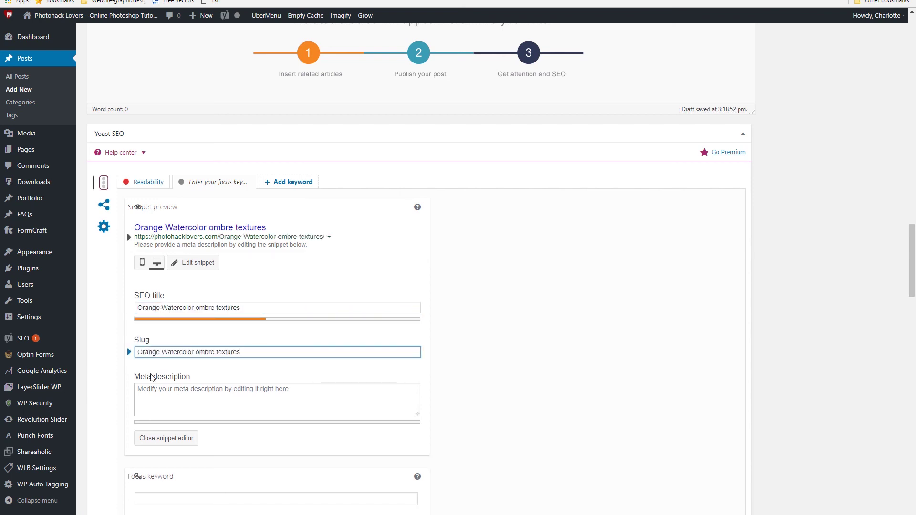
click(316, 397)
text(Orange Watercolor ombre textures)
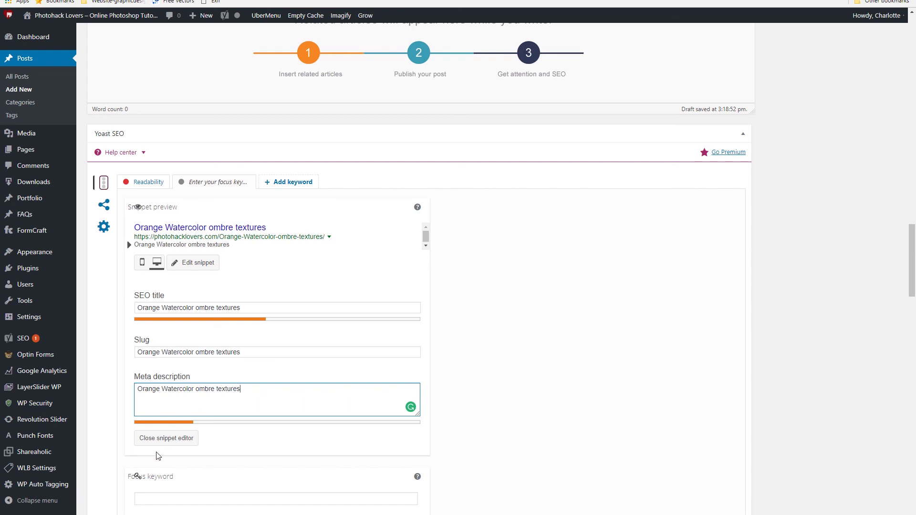
Enter "Orange Watercolor ombre textures" as the focus keyword and the meta keywords, without a trailing comma in the focus keyword
click(140, 501)
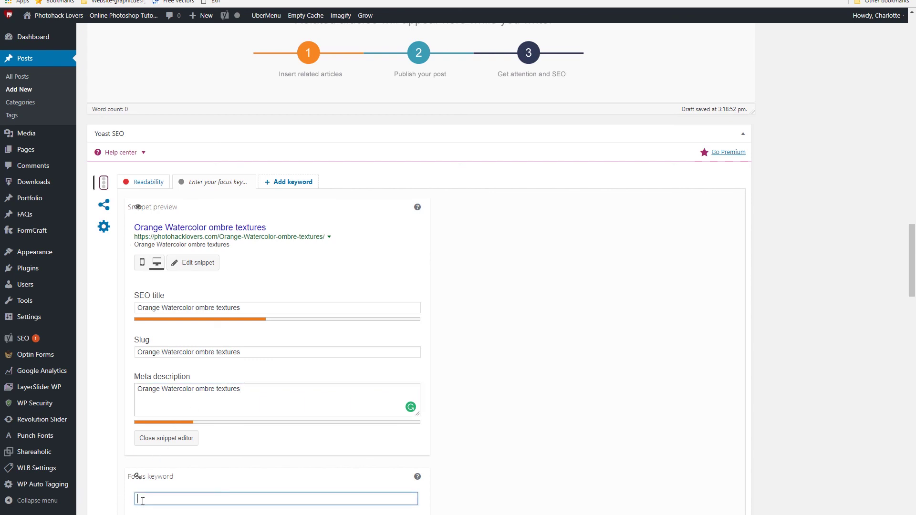
text(Orange Watercolor ombre textures)
scroll(186, 482, down, 5)
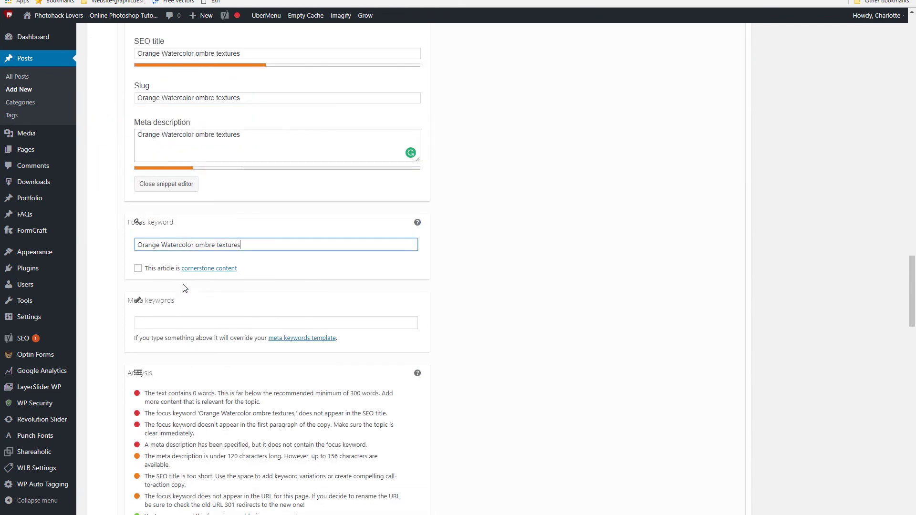
key(BackSpace)
click(167, 321)
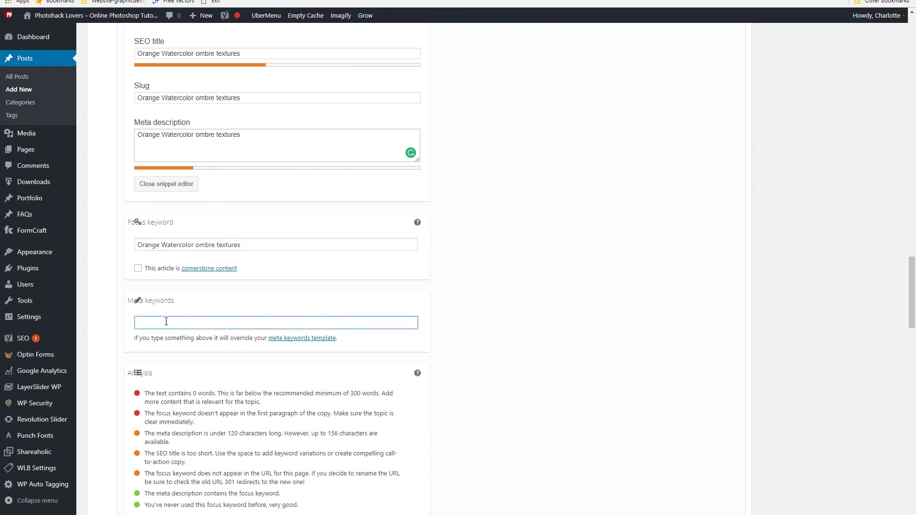
text(Orange Watercolor ombre textures)
Fill the post body with the product description, from "Orange Watercolor ombre textures" to "answer any questions that you may have."
scroll(158, 241, up, 10)
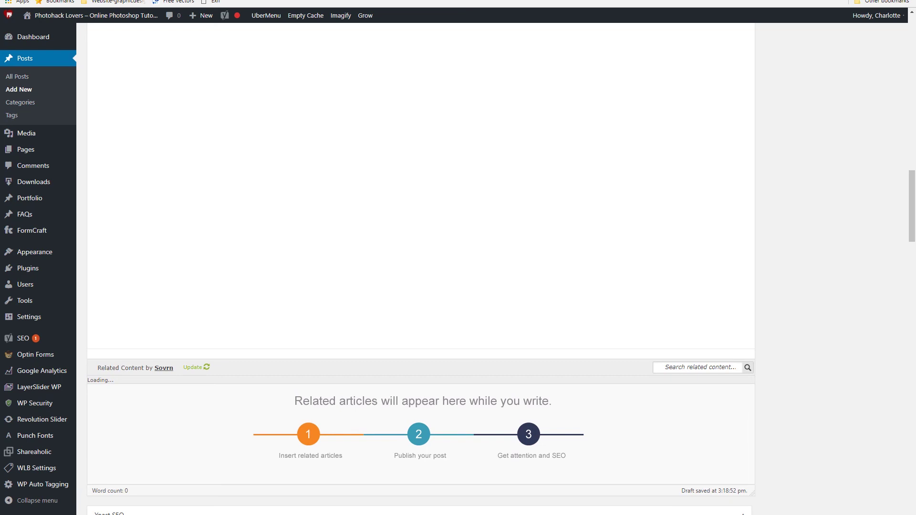
scroll(164, 286, up, 10)
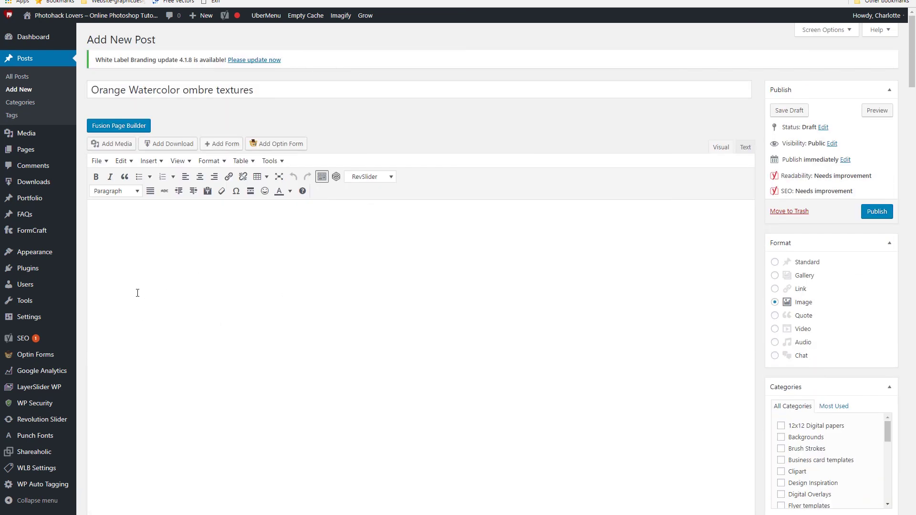
right_click(131, 264)
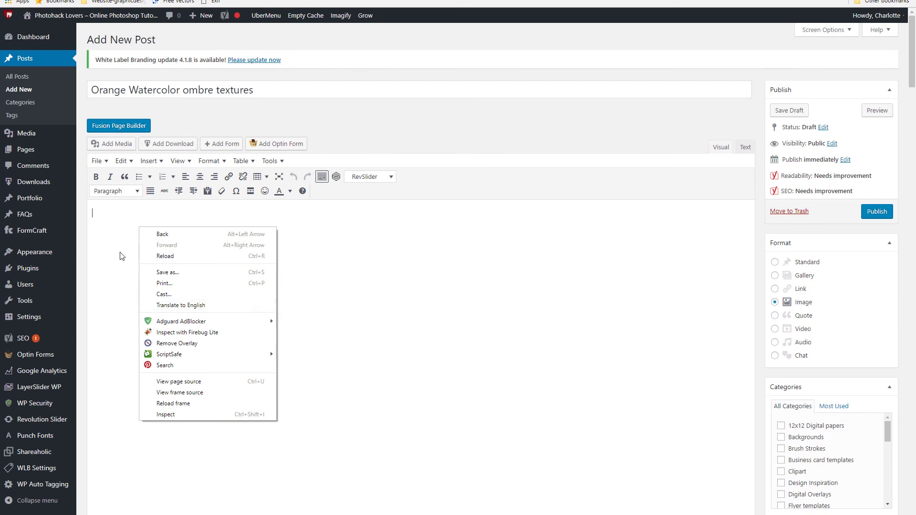
click(121, 230)
text(Orange Watercolor ombre textures Stunning Beautiful 300 DPI Orange Watercolor Ombre Digital papers in 12x12 inch format. Comes with 12 orange and yellow colored mixed watercolour washes, as well as 5 additional bonus washes that can be used for ombre backgrounds in invitations, scrapbooking, graphic design, flyers and more. These watercolor washes are high quality and handmade and are made of brilliant orange and tangerine exotic colors. These watercolor textures are print ready and are available for commercial as well as personal use. If you have any questions don't hesitate to message me I am always willing to help or answer any questions that you may have.)
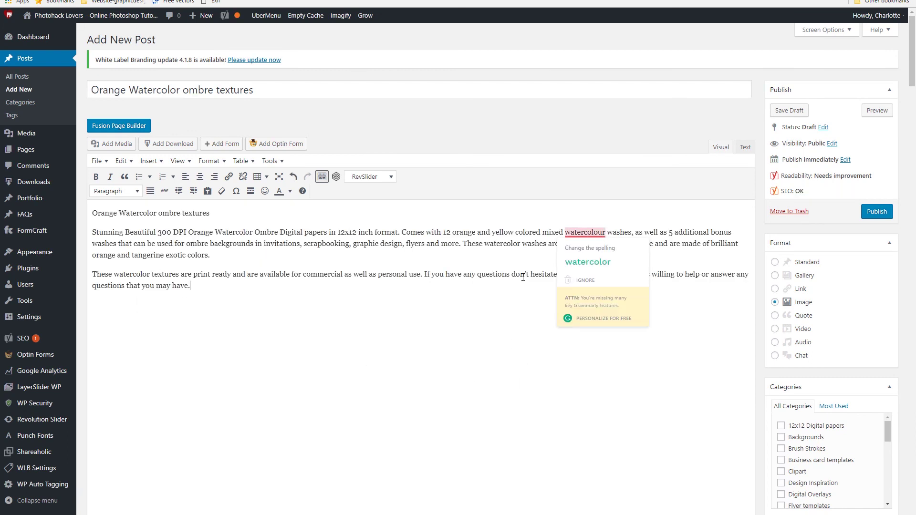
mouse_move(578, 228)
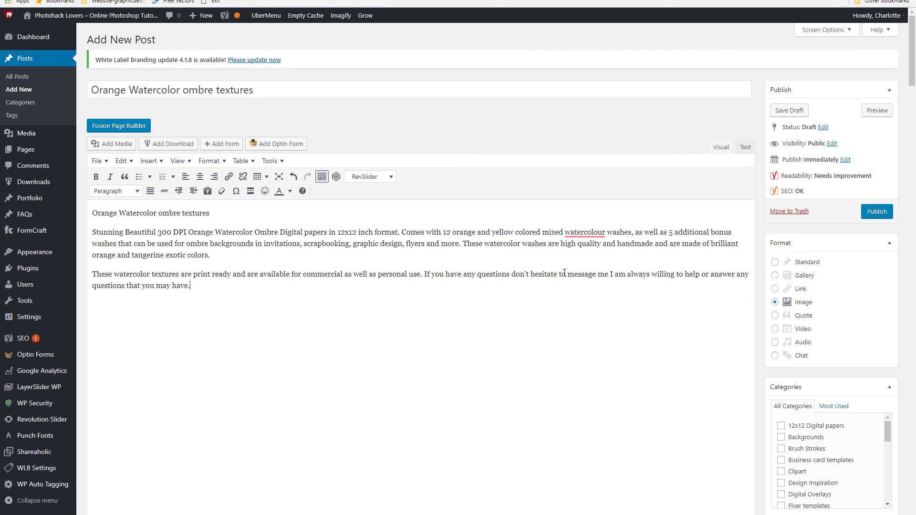
Assign the post to the 12x12 Digital papers category
scroll(801, 458, down, 5)
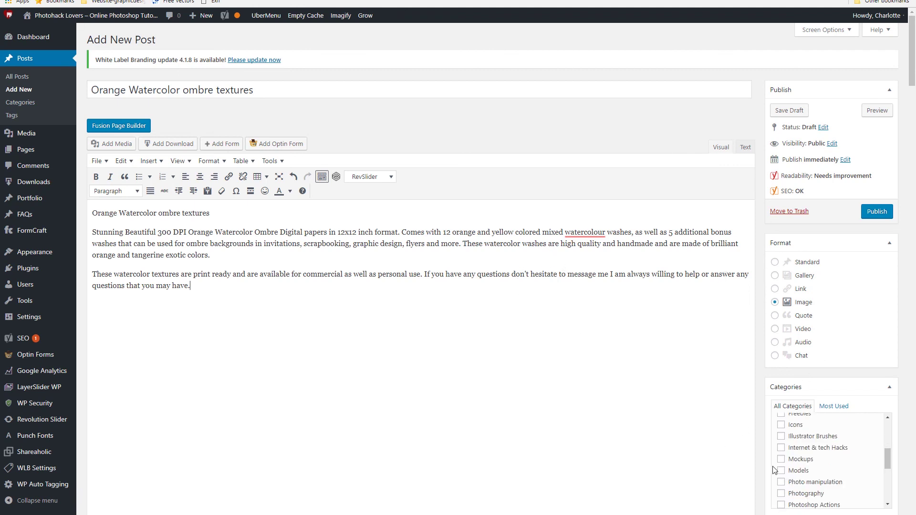
scroll(802, 458, up, 5)
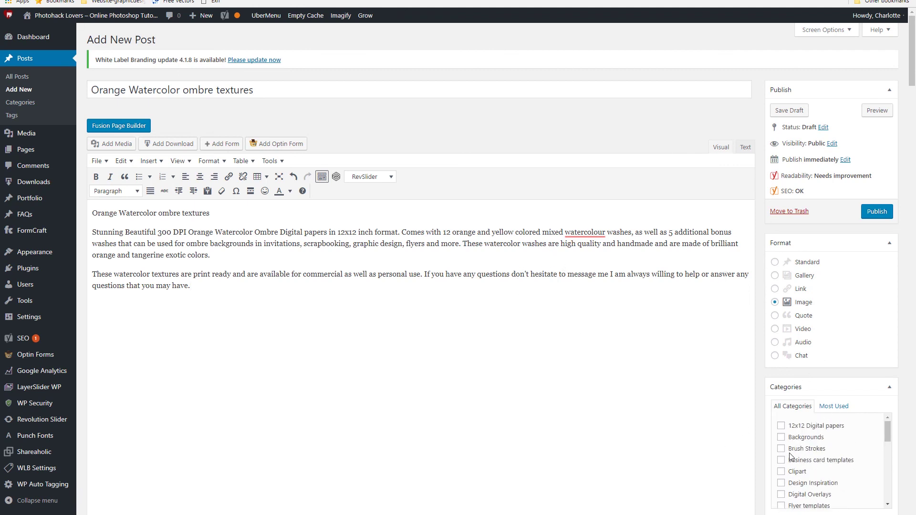
click(782, 427)
Add the keyword list kept in Notepad, from DIGITAL PAPERS to watercolor wash, as the post's tags
scroll(720, 446, down, 3)
scroll(690, 381, down, 5)
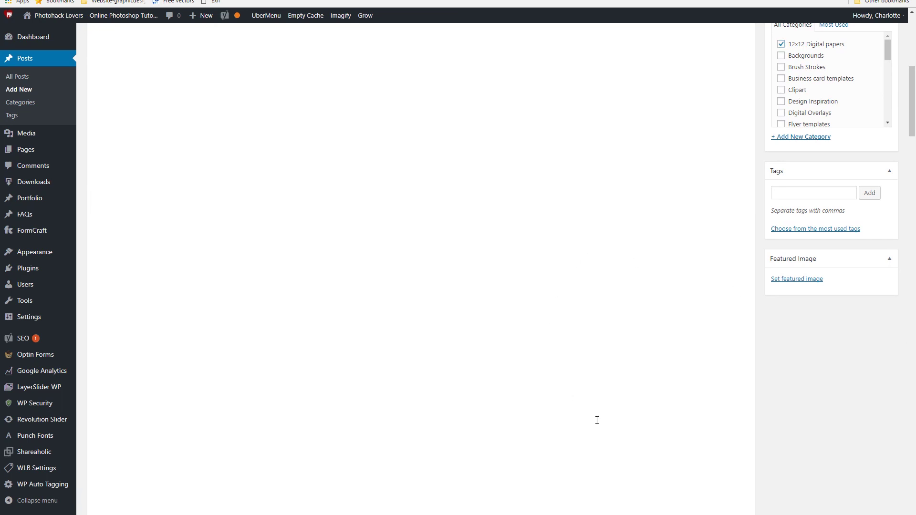
key(alt+Tab)
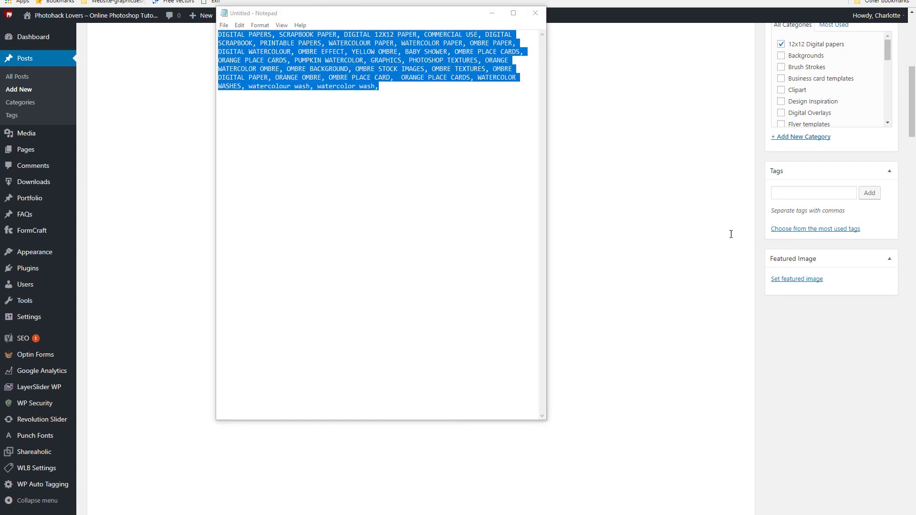
click(760, 214)
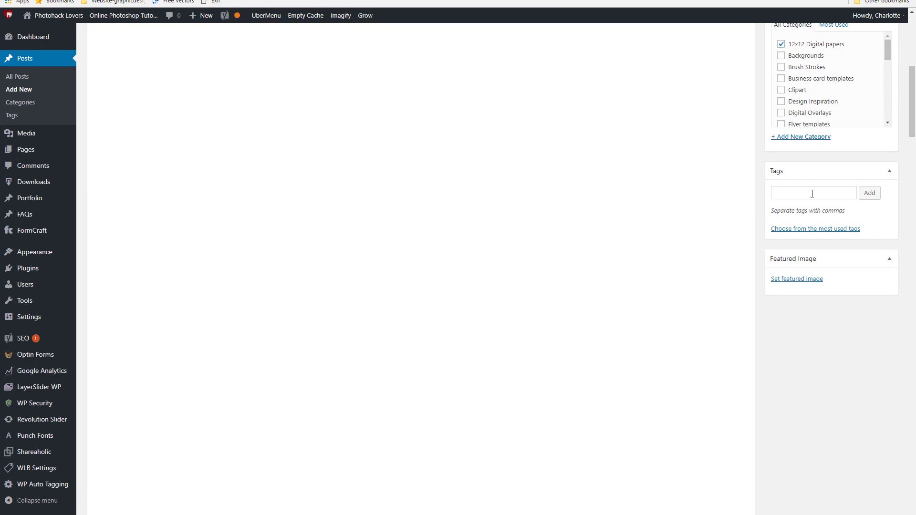
right_click(791, 193)
click(812, 247)
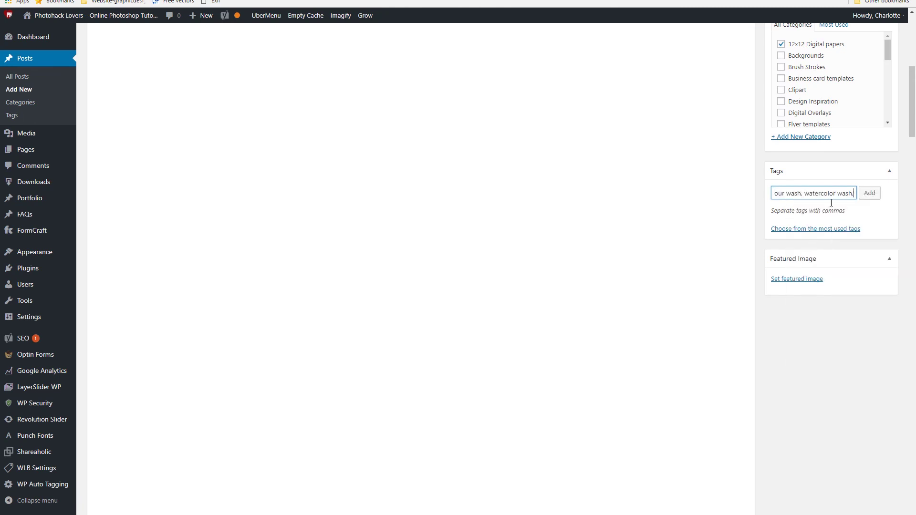
click(870, 193)
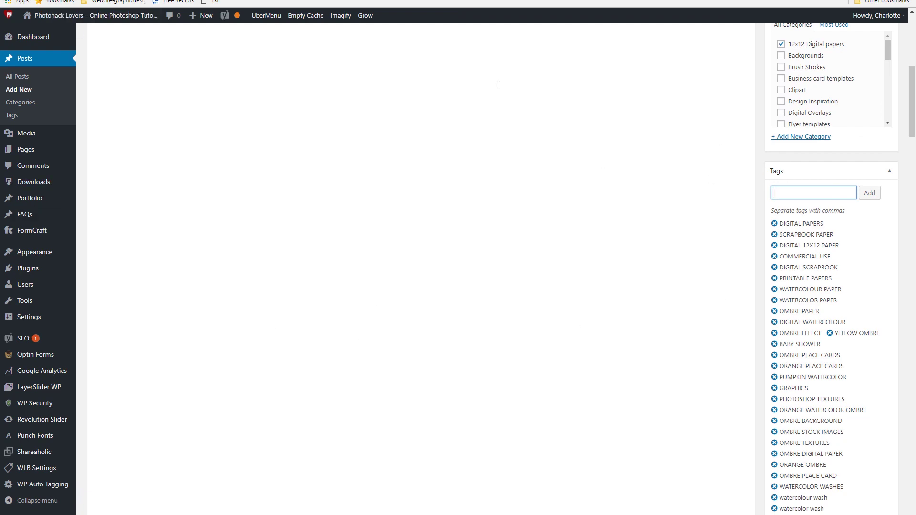
scroll(498, 85, up, 8)
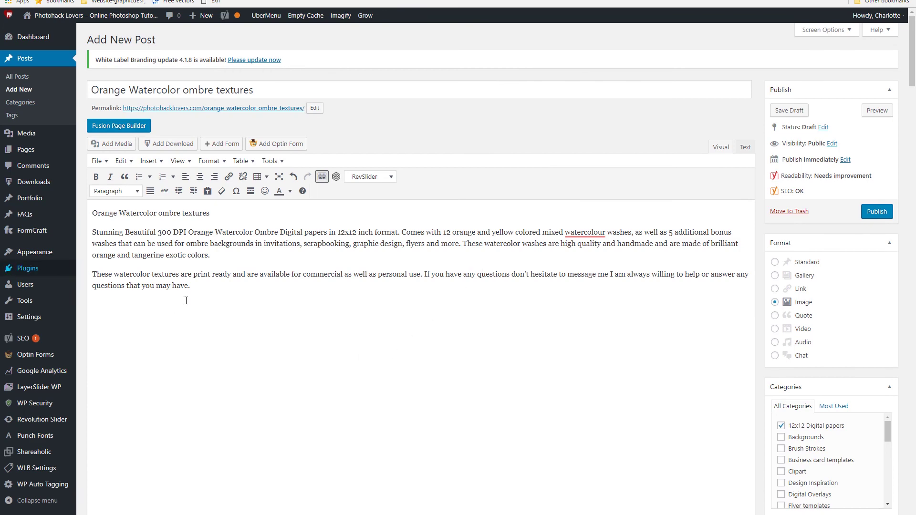
scroll(426, 330, down, 5)
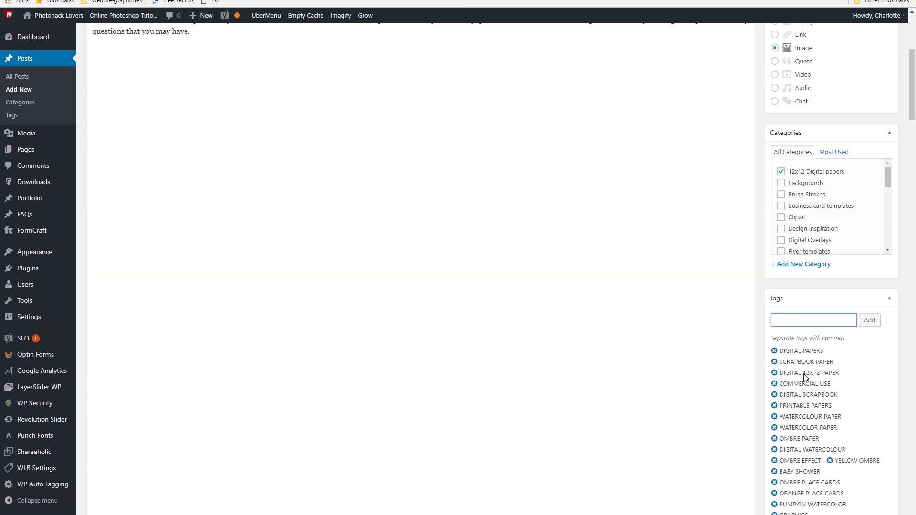
scroll(803, 374, down, 5)
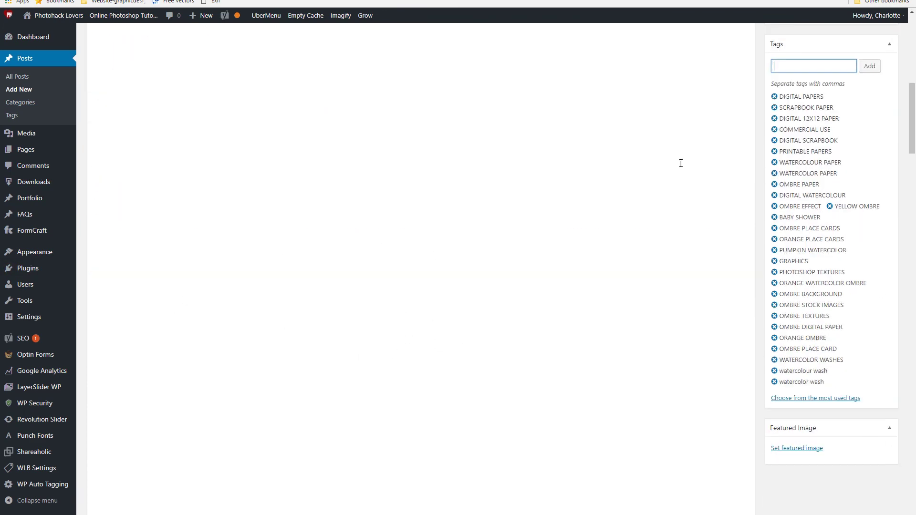
scroll(722, 157, up, 5)
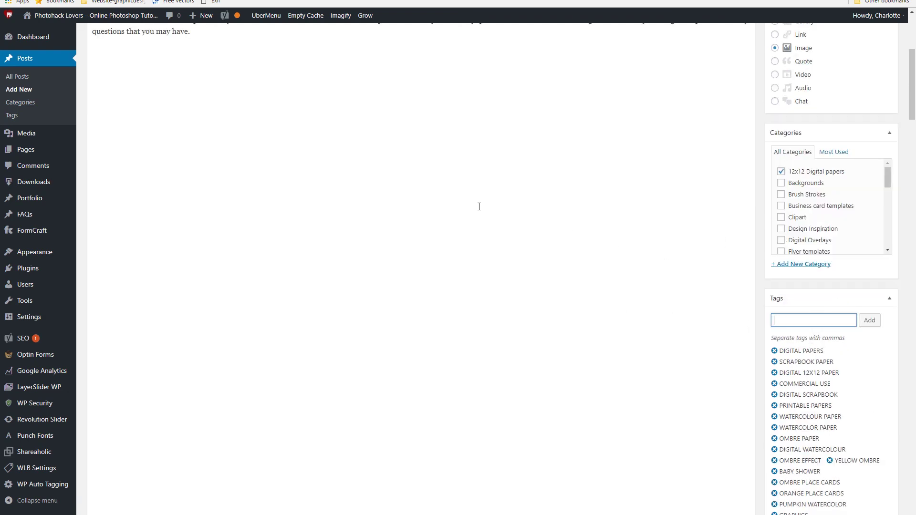
scroll(340, 386, down, 15)
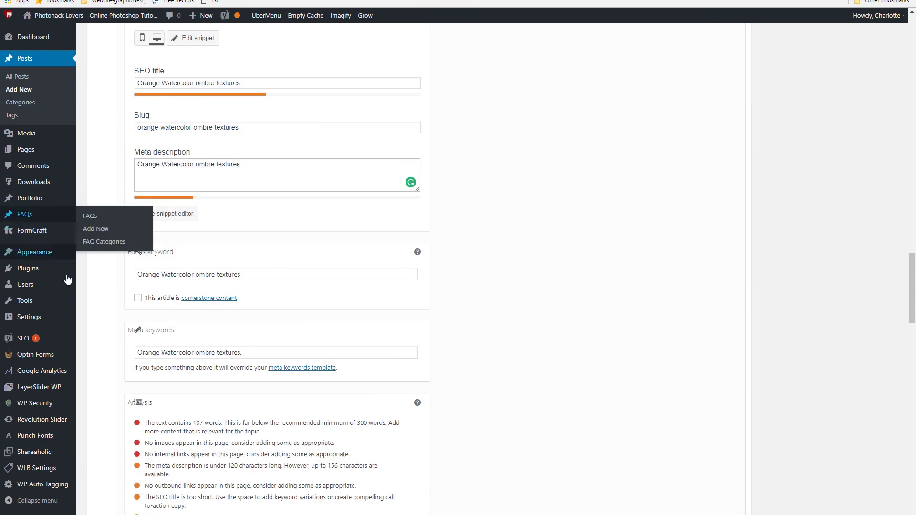
scroll(108, 273, up, 3)
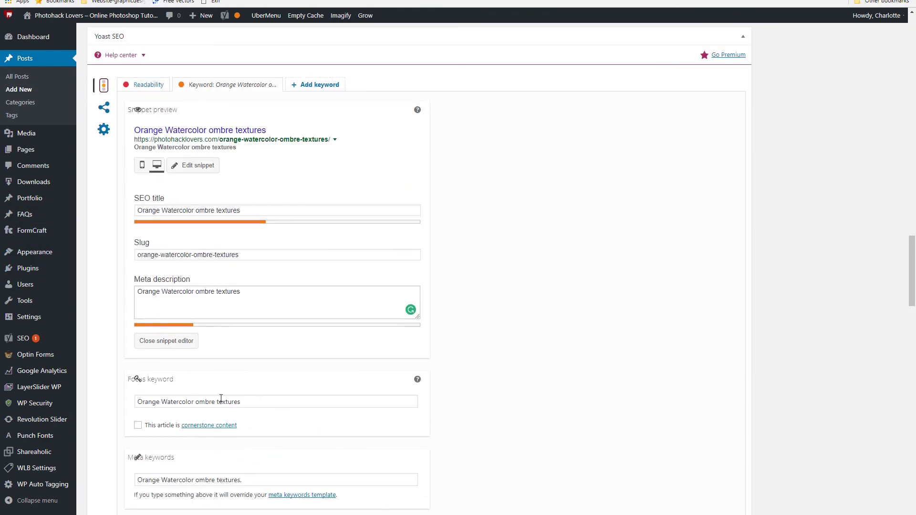
scroll(496, 382, up, 9)
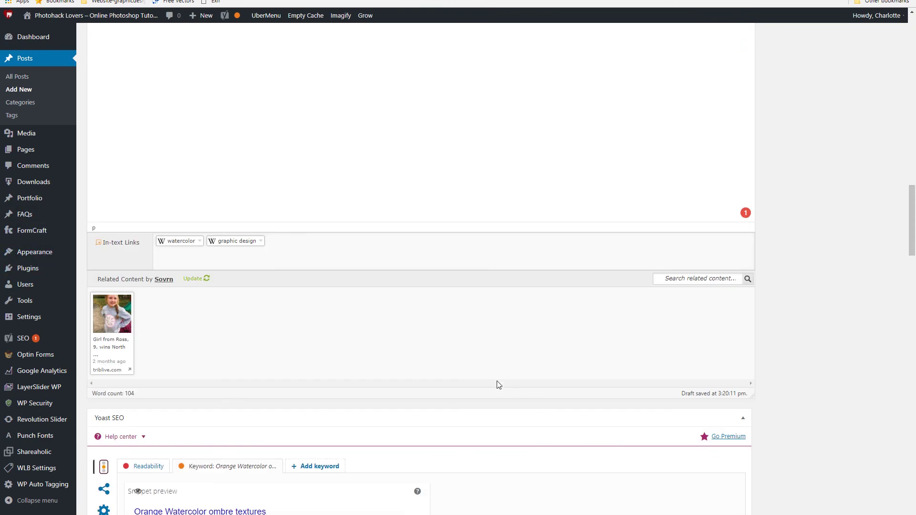
scroll(496, 373, up, 20)
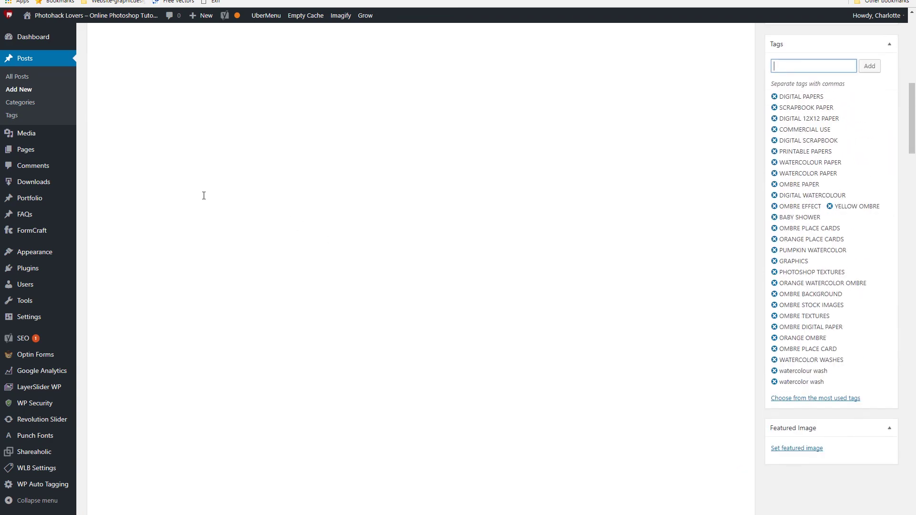
scroll(210, 179, up, 5)
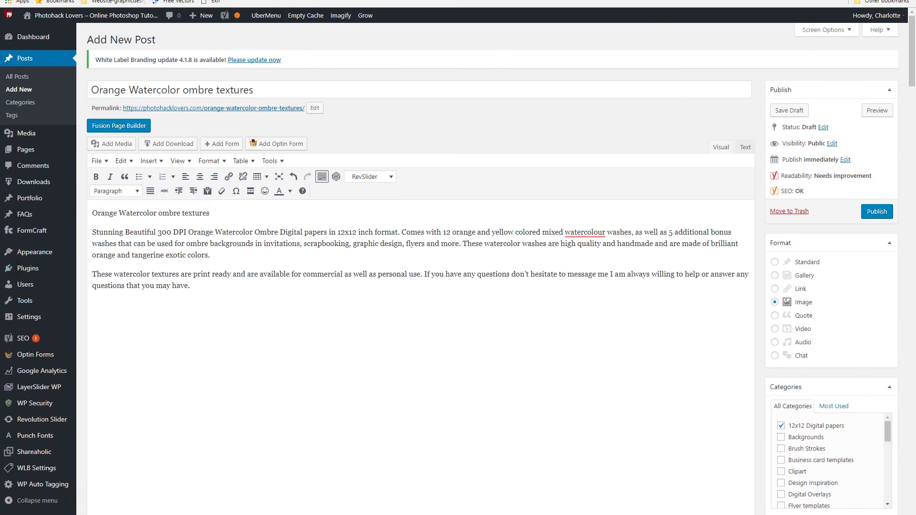
Upload the tangerineombre-cover image for use as the post's featured image
scroll(826, 459, down, 3)
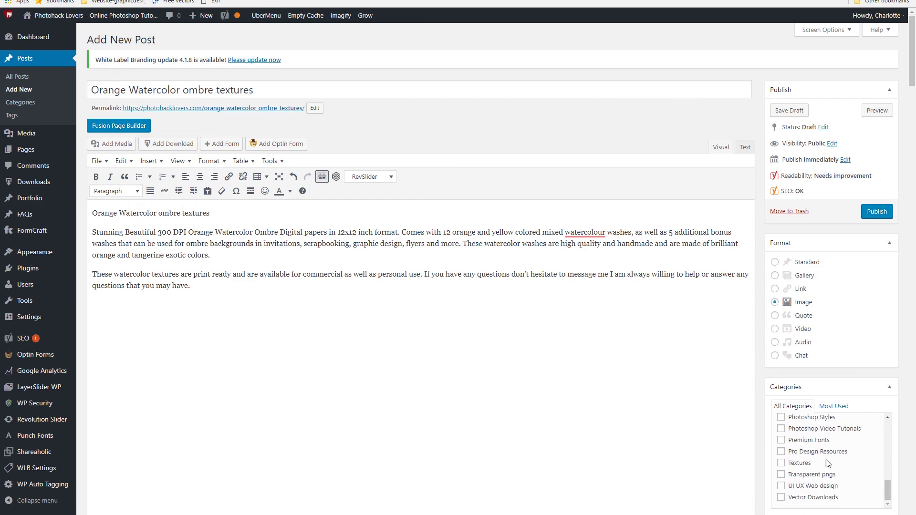
scroll(831, 456, down, 10)
scroll(831, 451, down, 5)
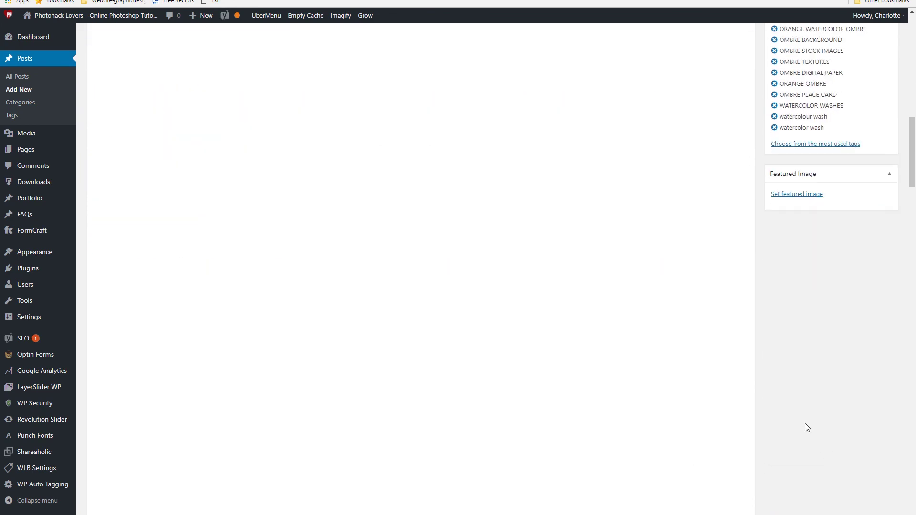
click(797, 195)
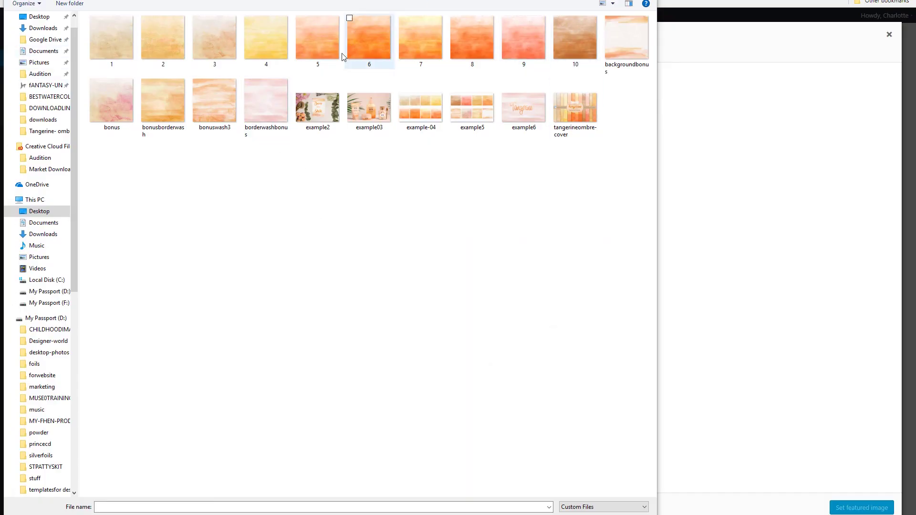
click(561, 118)
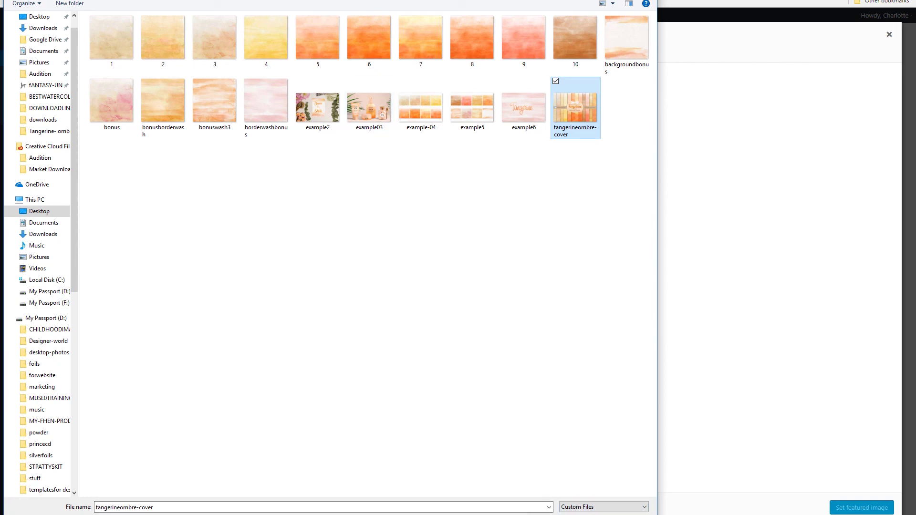
click(580, 514)
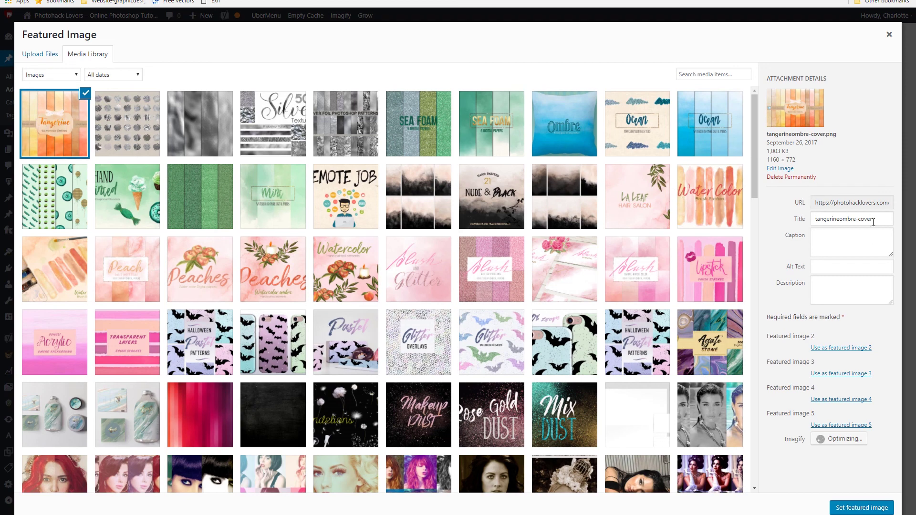
Set the uploaded cover image's title to "Ombre Watercolor washes"
drag(872, 222, 785, 228)
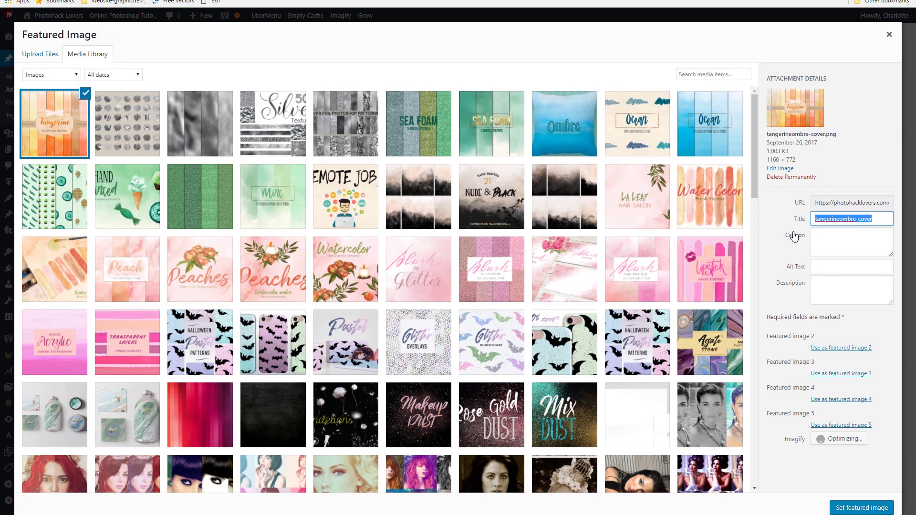
text(Ombre)
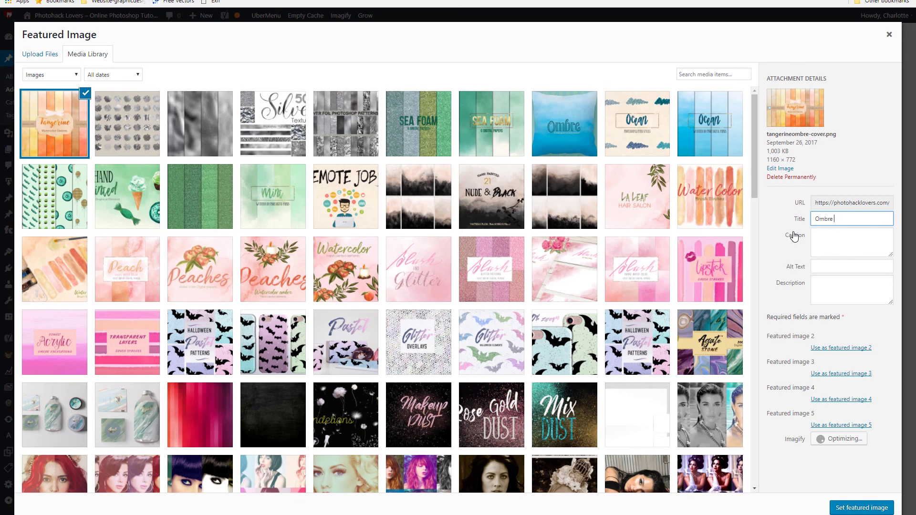
text( Watr)
text(rcolor)
triple_click(862, 219)
click(871, 221)
text(washes)
Copy the title "Ombre Watercolor washes" into the caption, alt text and description, and set the cover as the featured image
triple_click(891, 219)
key(ctrl+c)
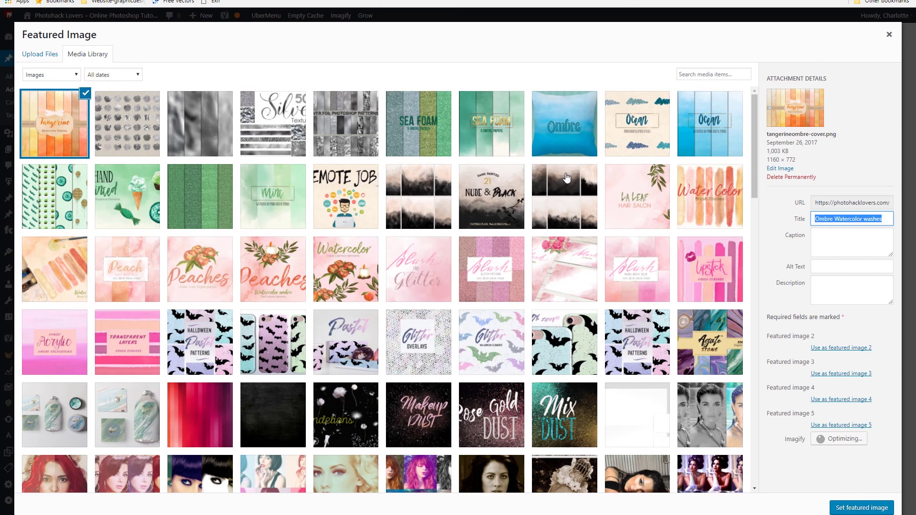
click(849, 239)
key(ctrl+v)
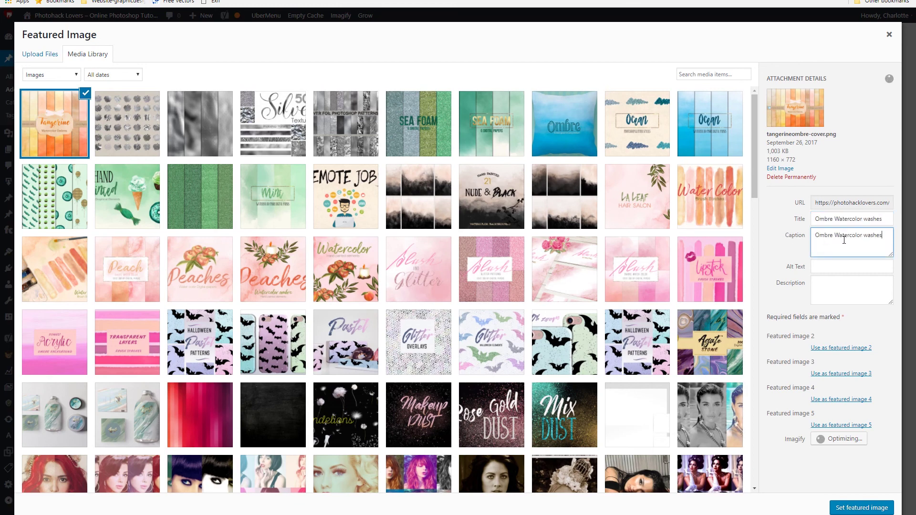
click(831, 263)
key(ctrl+v)
click(820, 287)
key(ctrl+v)
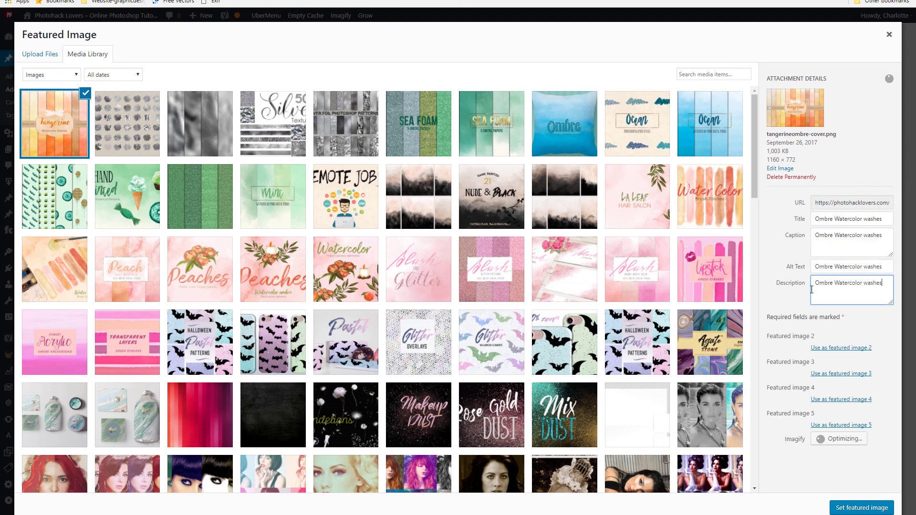
click(853, 510)
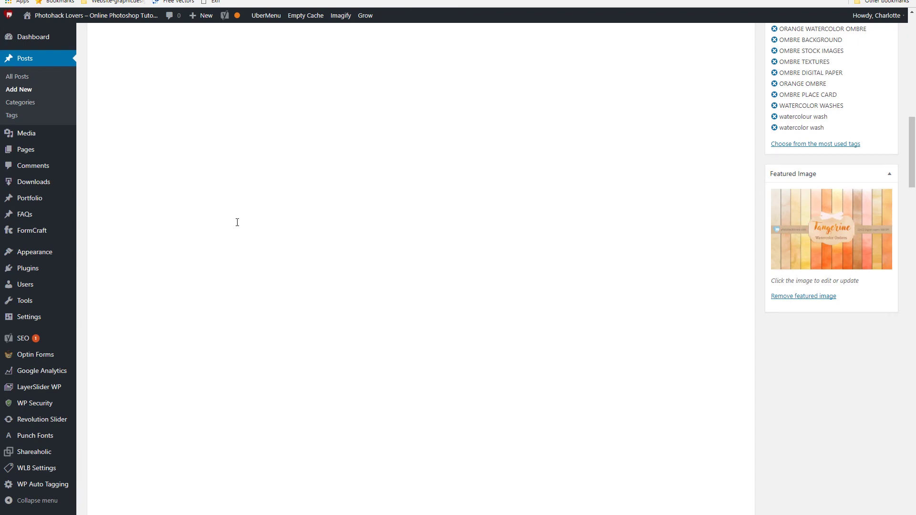
Give the Save the Date image in the post body the caption and title attribute "Orange Watercolor ombre textures"
scroll(206, 186, up, 2)
scroll(206, 186, up, 10)
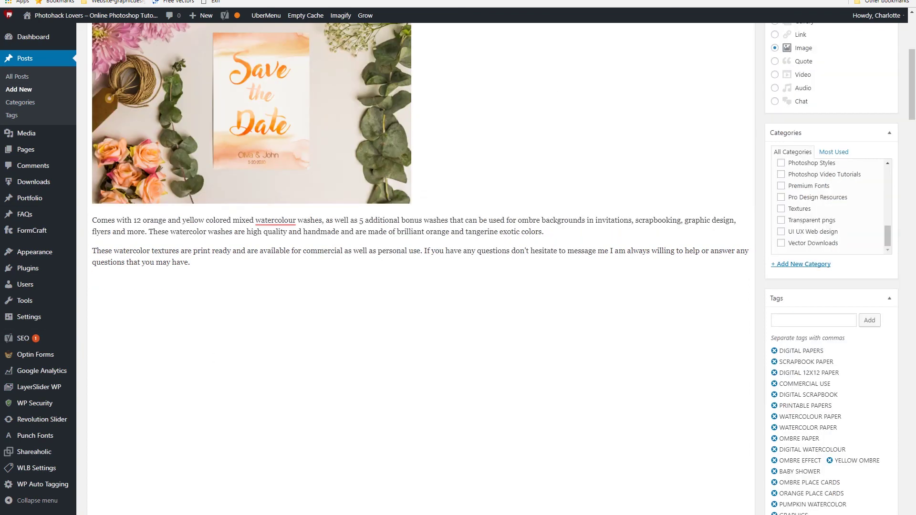
scroll(335, 275, up, 5)
click(274, 300)
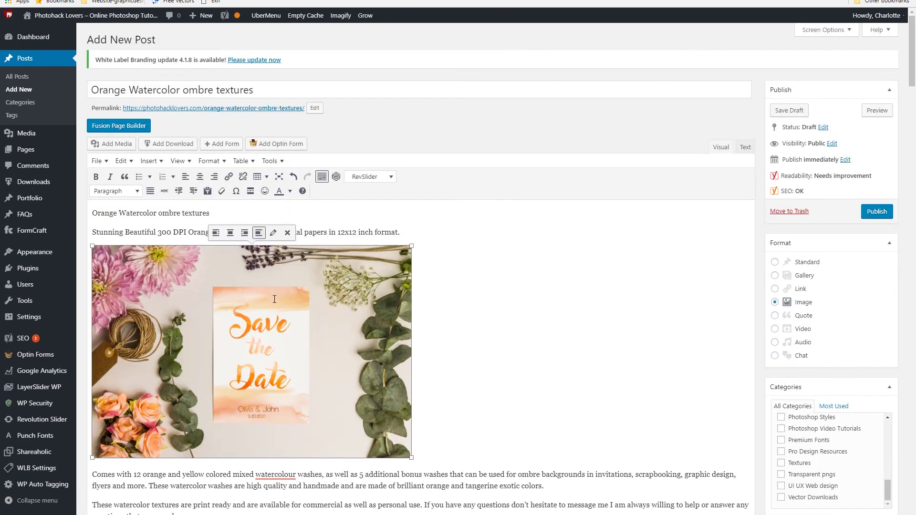
click(273, 234)
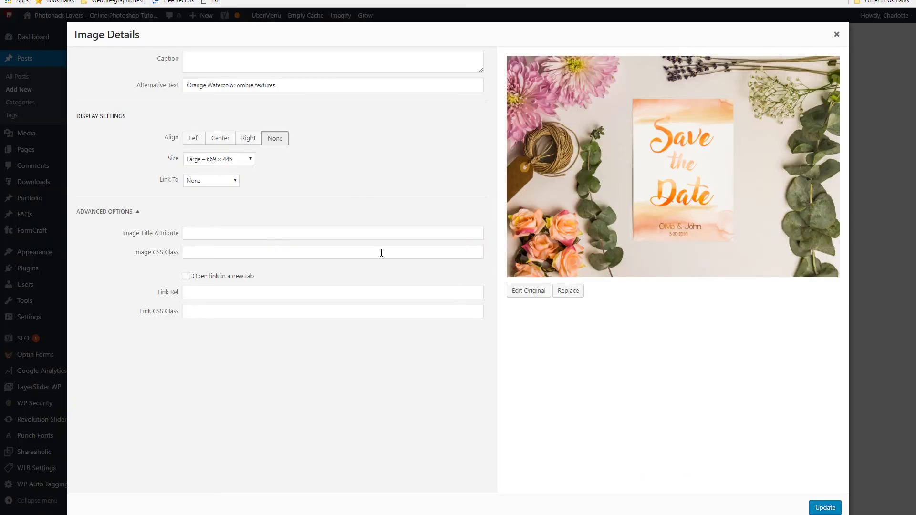
click(208, 61)
text(Orange Watercolor ombre textures)
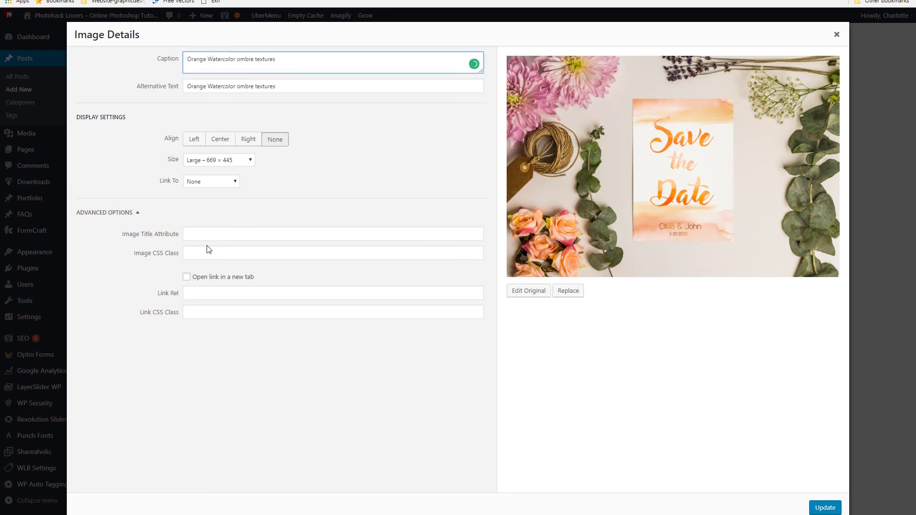
click(208, 233)
text(Orange Watercolor ombre textures)
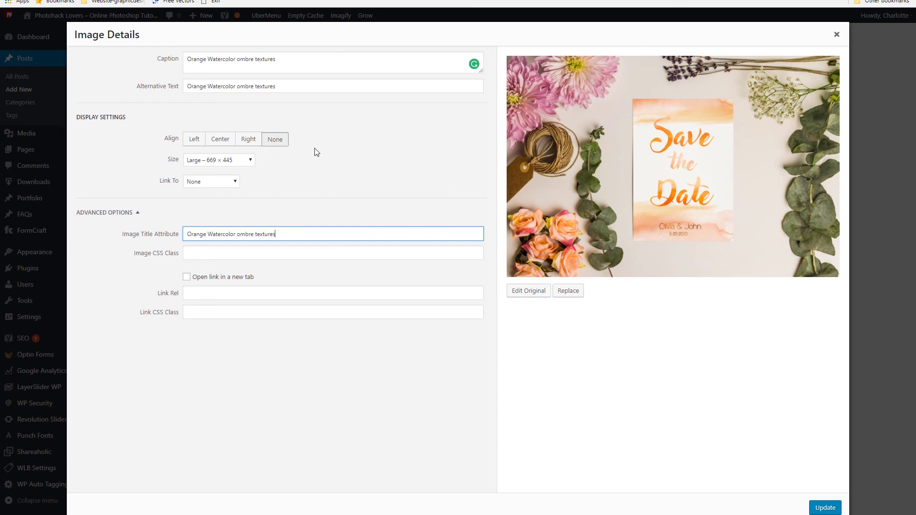
Link the Save the Date image to its Media File and update the image details
click(220, 185)
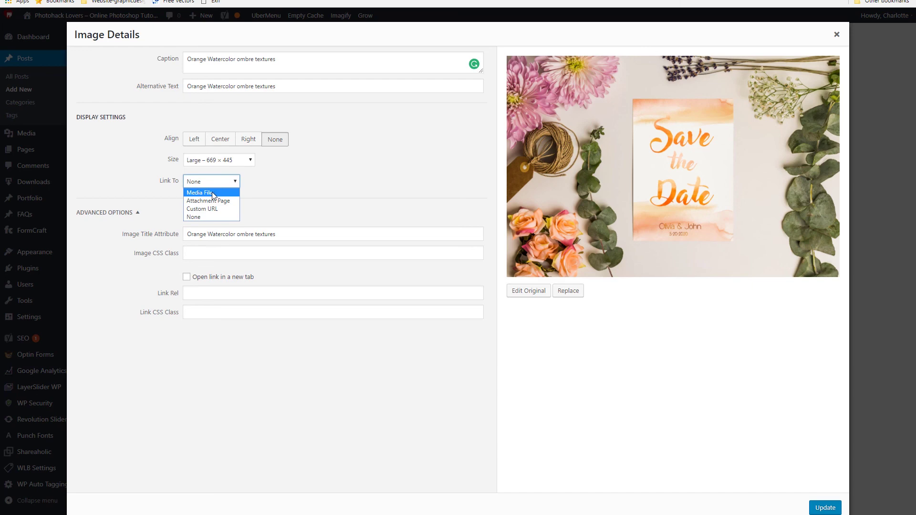
click(211, 193)
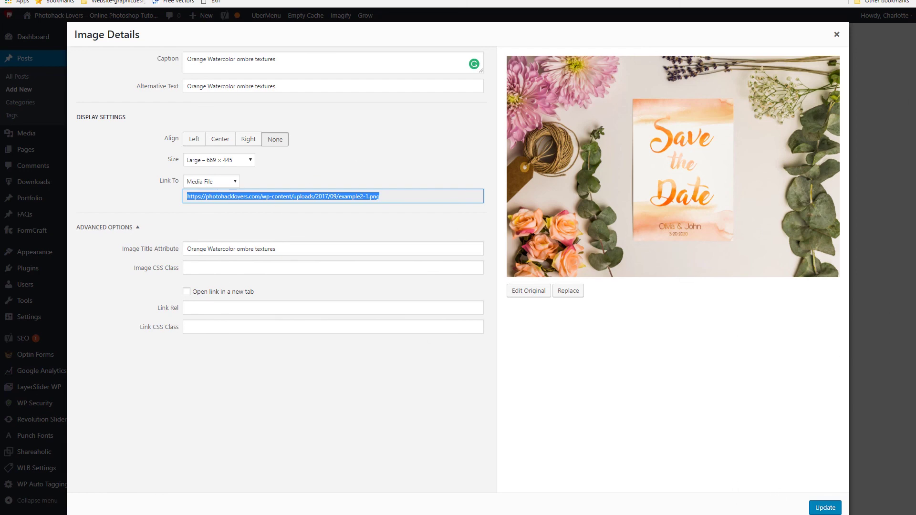
click(818, 509)
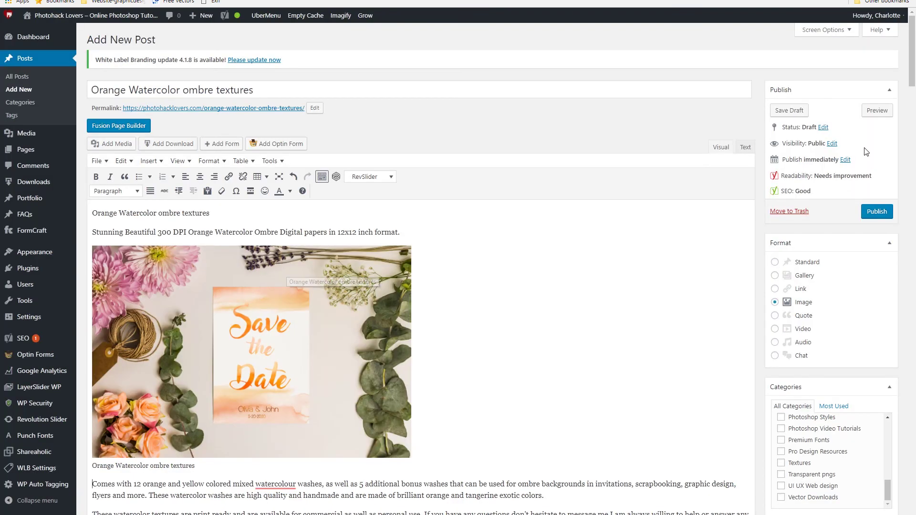
Save the post as a draft and open its preview
click(787, 113)
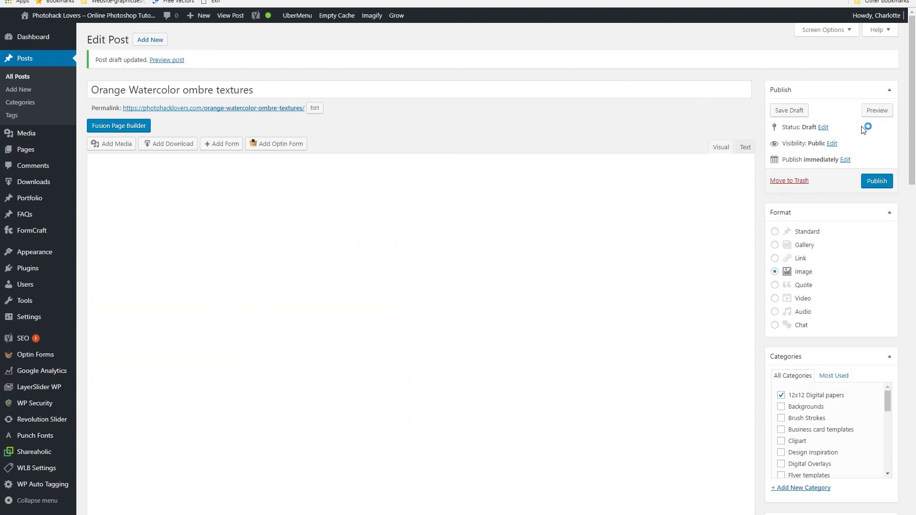
click(856, 117)
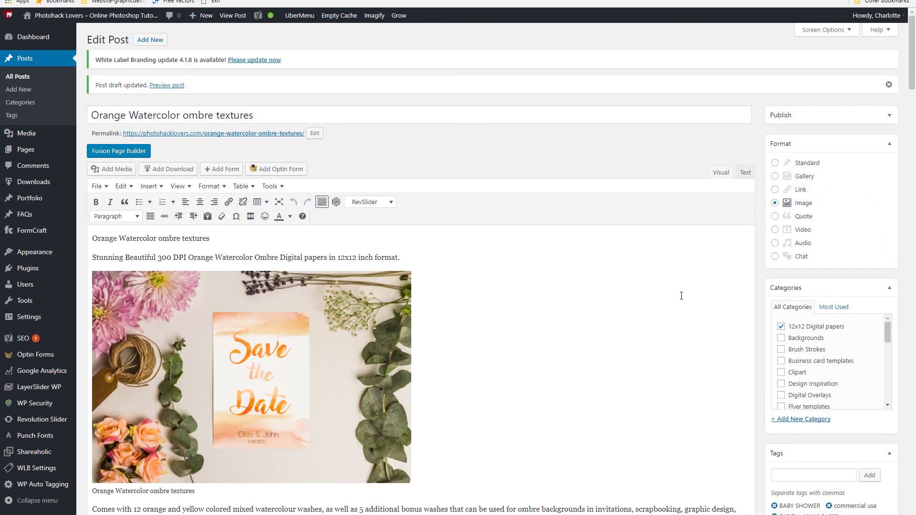
click(857, 115)
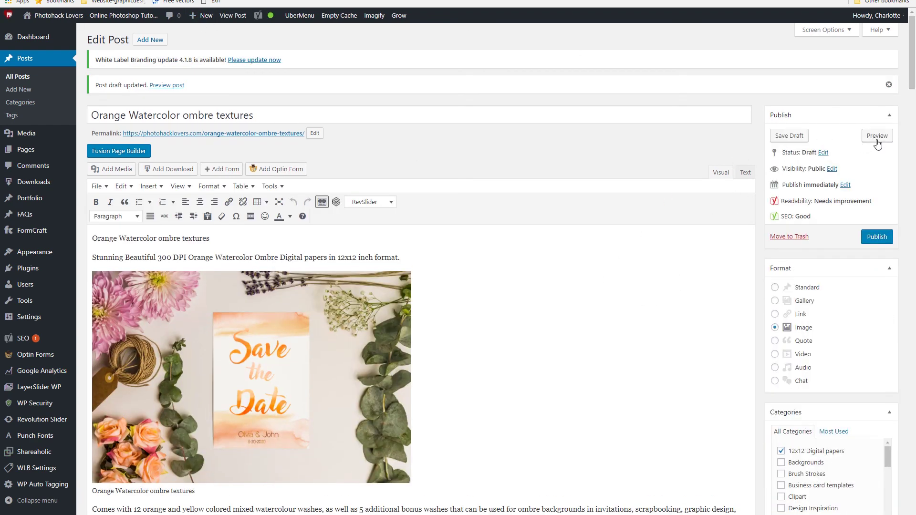
click(877, 136)
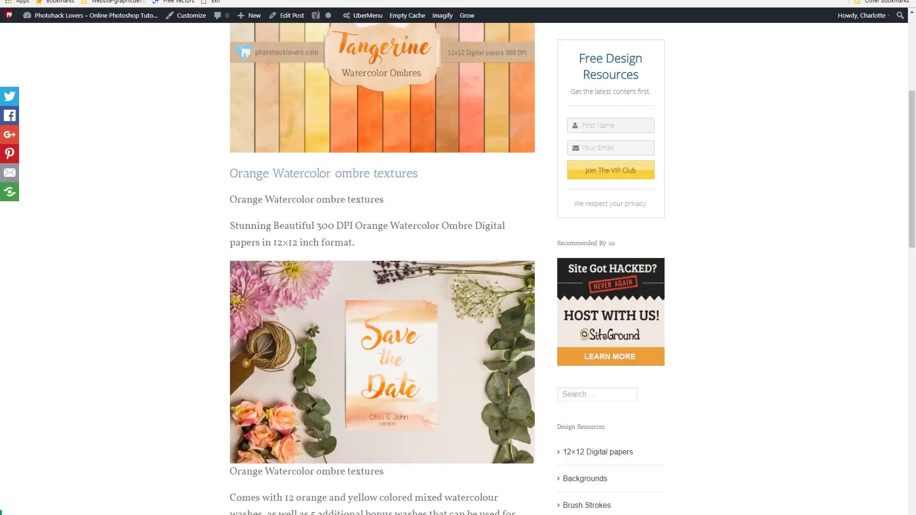
Check the post preview, viewing the Save the Date image enlarged and closing it again
scroll(195, 268, up, 5)
scroll(195, 268, down, 5)
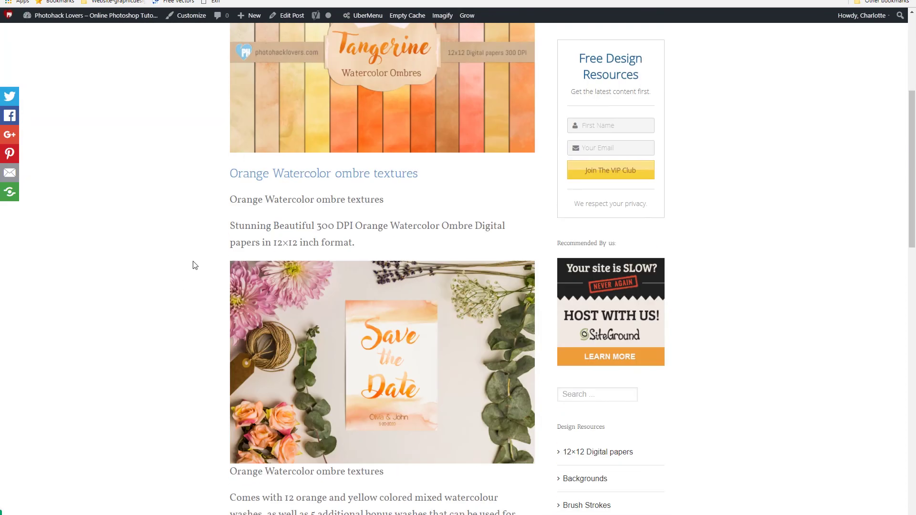
click(362, 353)
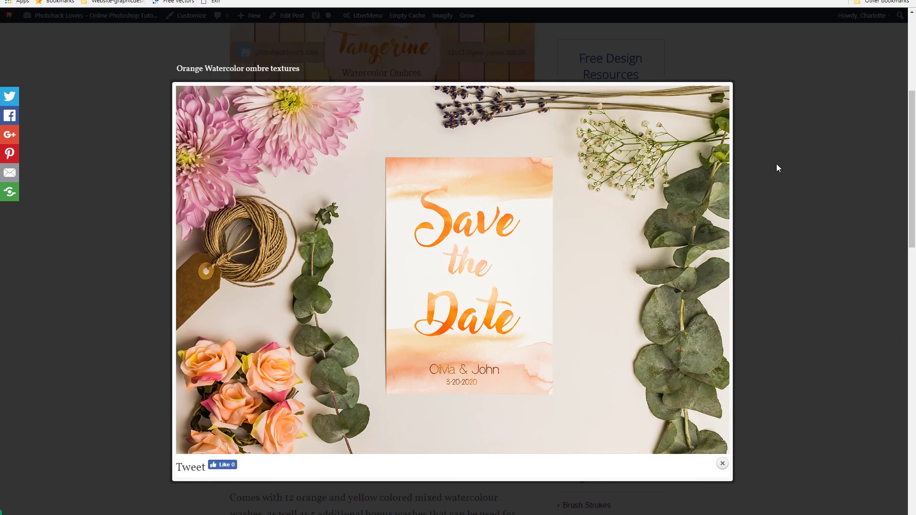
click(789, 137)
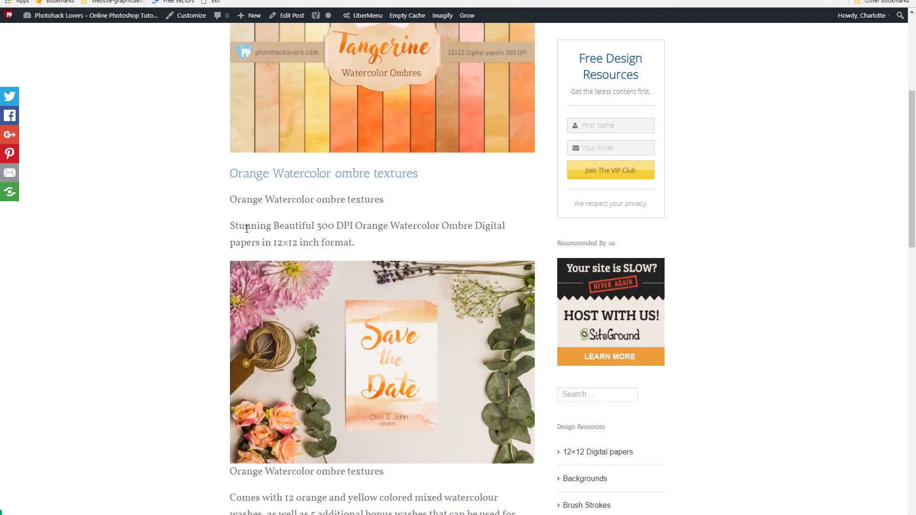
scroll(247, 229, down, 3)
scroll(223, 199, up, 5)
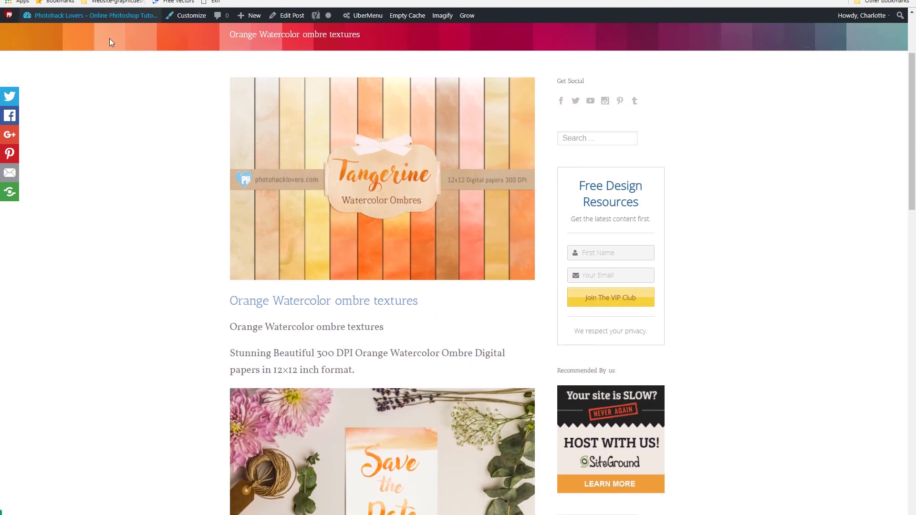
Return to the post editor to look over the body text and tags, and go back to the post preview
click(95, 0)
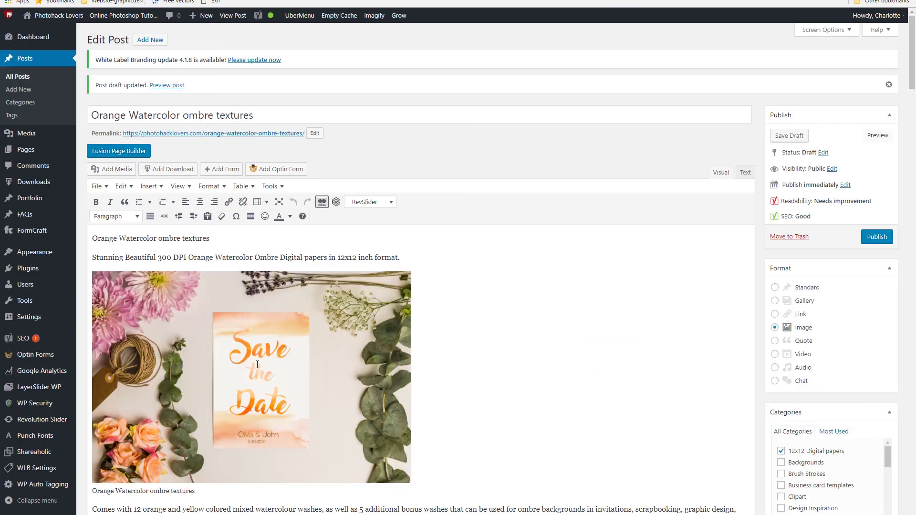
scroll(219, 317, down, 5)
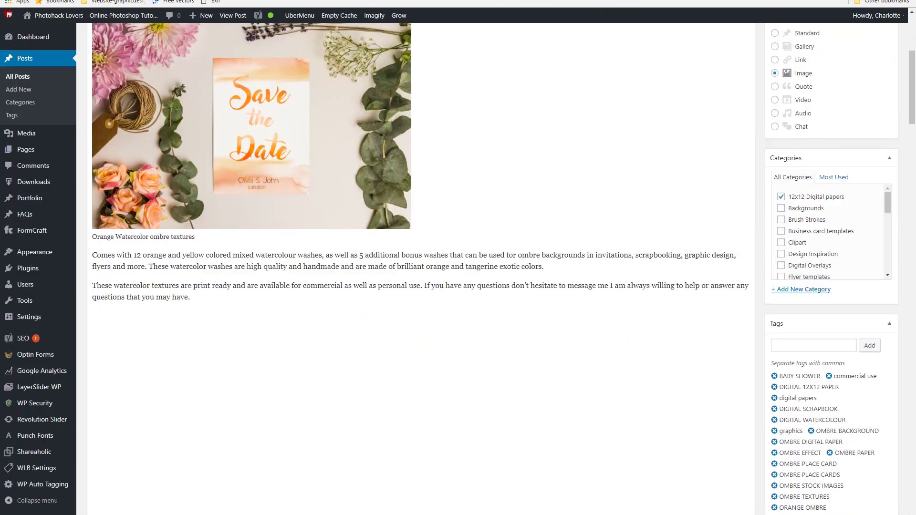
key(ctrl+Tab)
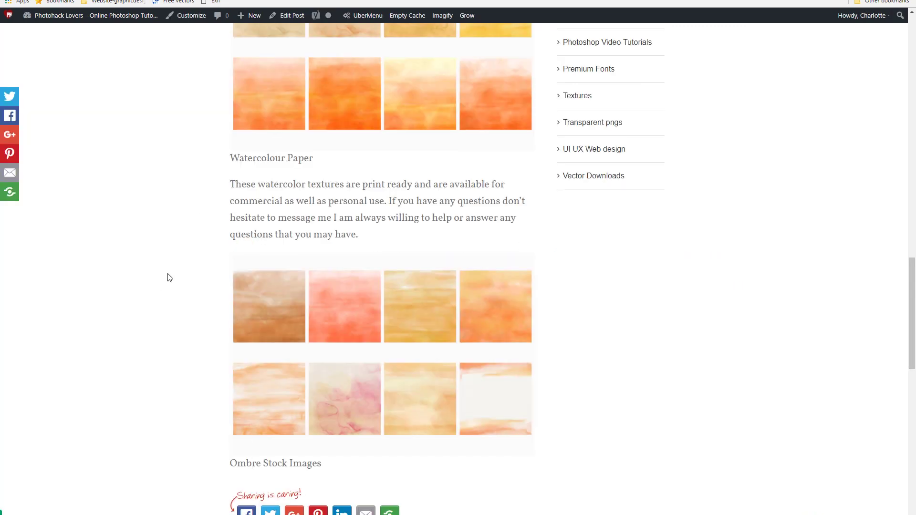
Look through the Orange Watercolor ombre textures post preview, from the featured image to the sharing and related posts sections
scroll(168, 274, up, 10)
scroll(179, 265, up, 12)
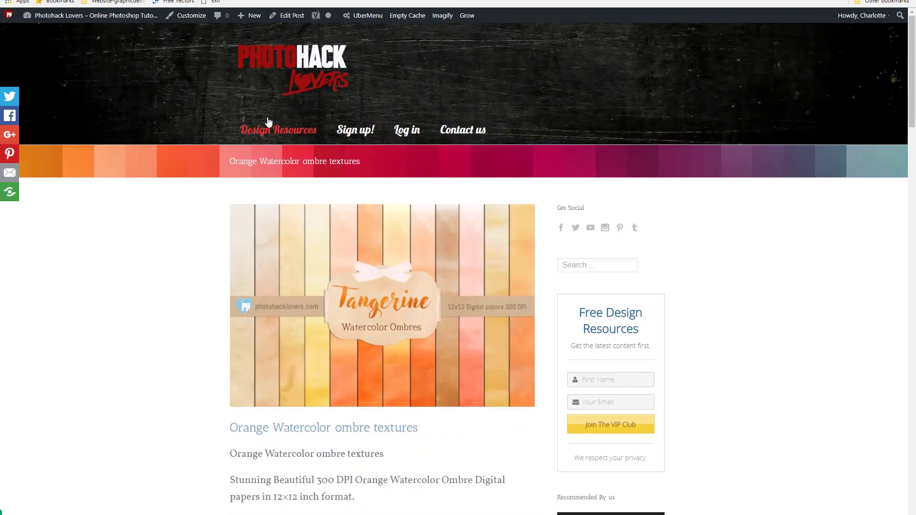
scroll(209, 146, down, 5)
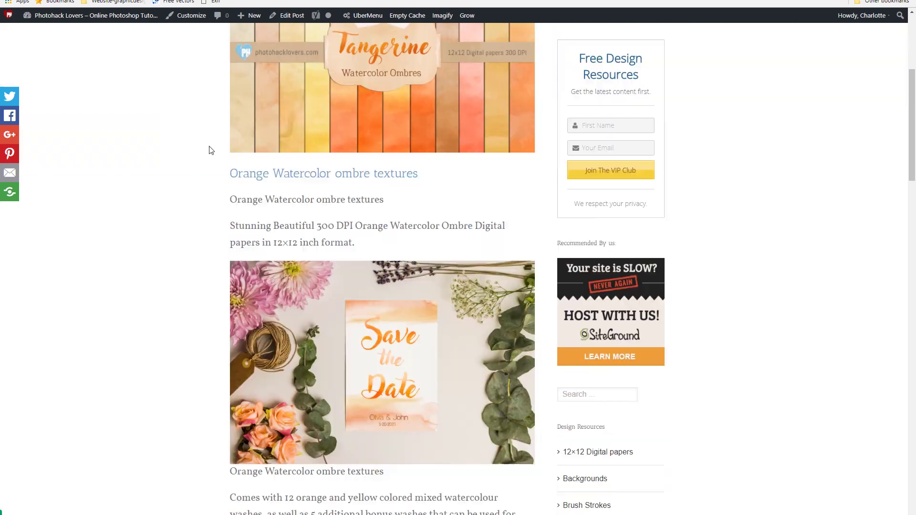
scroll(250, 195, down, 3)
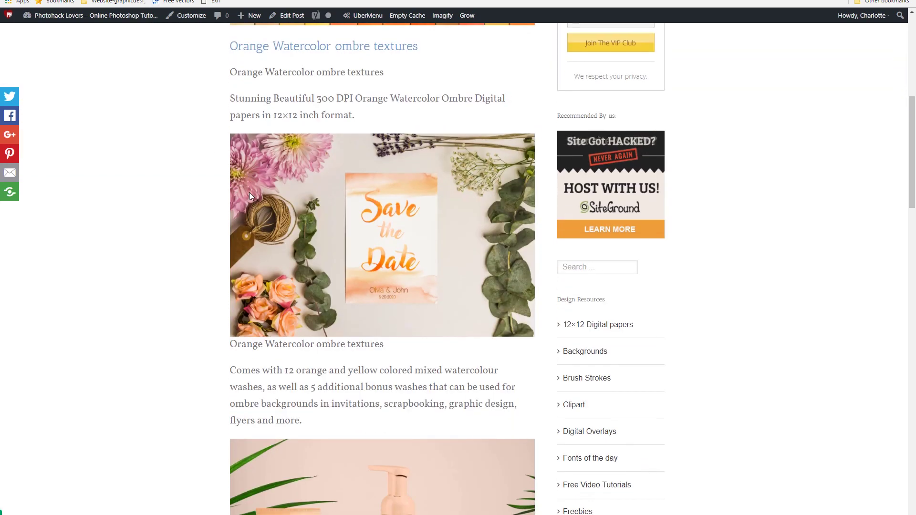
scroll(208, 171, down, 3)
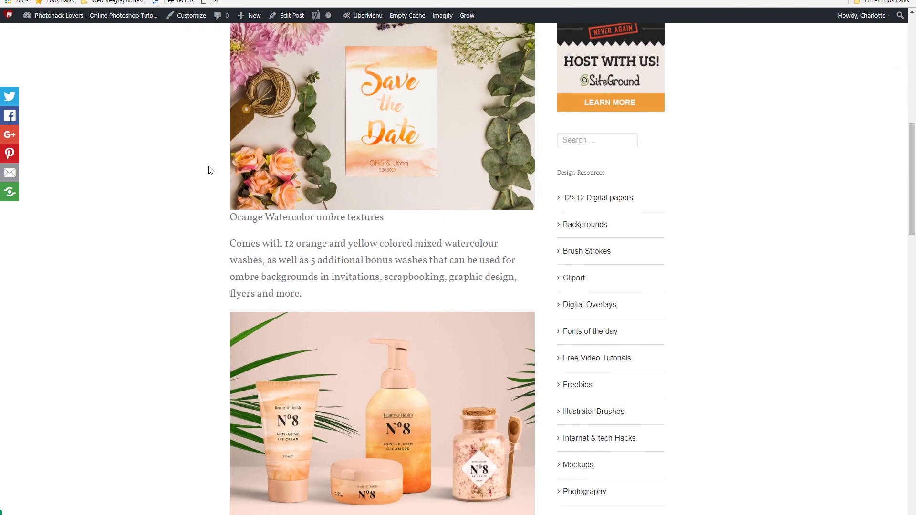
scroll(209, 170, down, 5)
scroll(210, 171, down, 9)
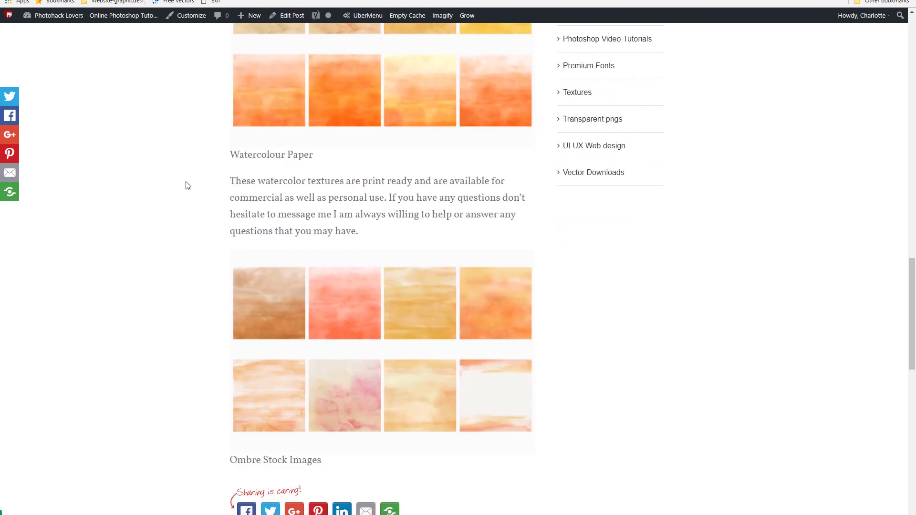
scroll(187, 186, down, 5)
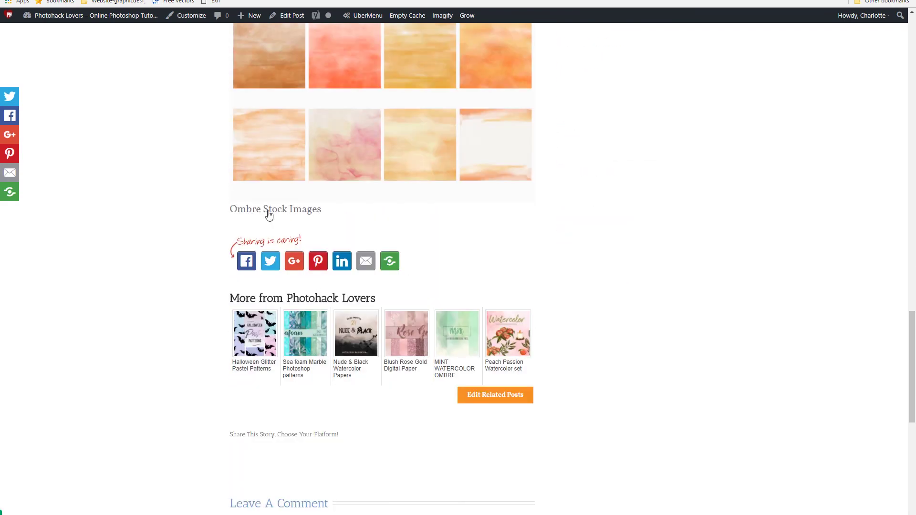
scroll(336, 247, up, 20)
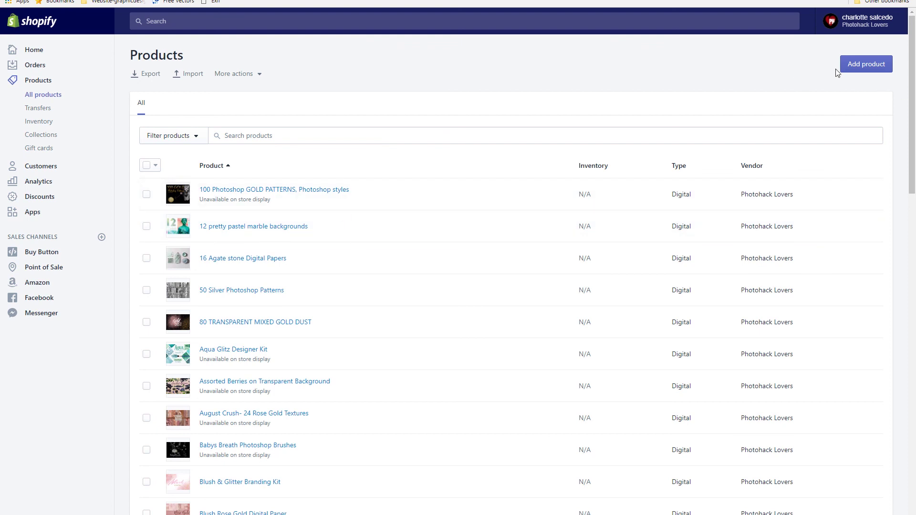
Start a new Shopify product and title it "Orange Watercolor ombre textures", copied from the Creative Market listing
click(859, 67)
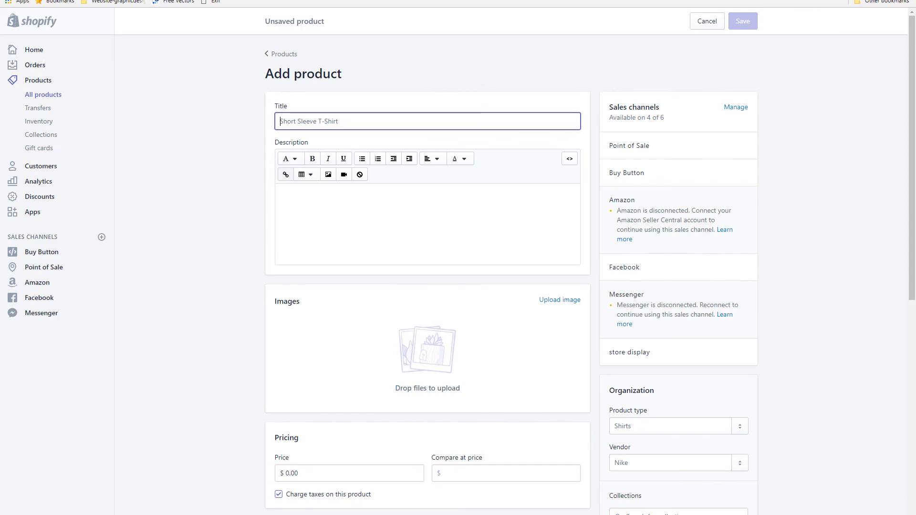
key(ctrl+Tab)
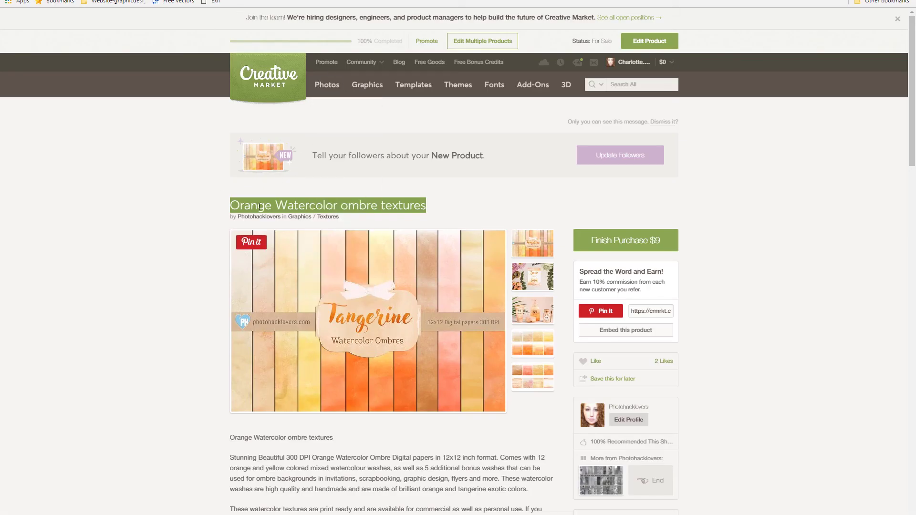
right_click(258, 207)
click(275, 214)
key(ctrl+Tab)
right_click(304, 125)
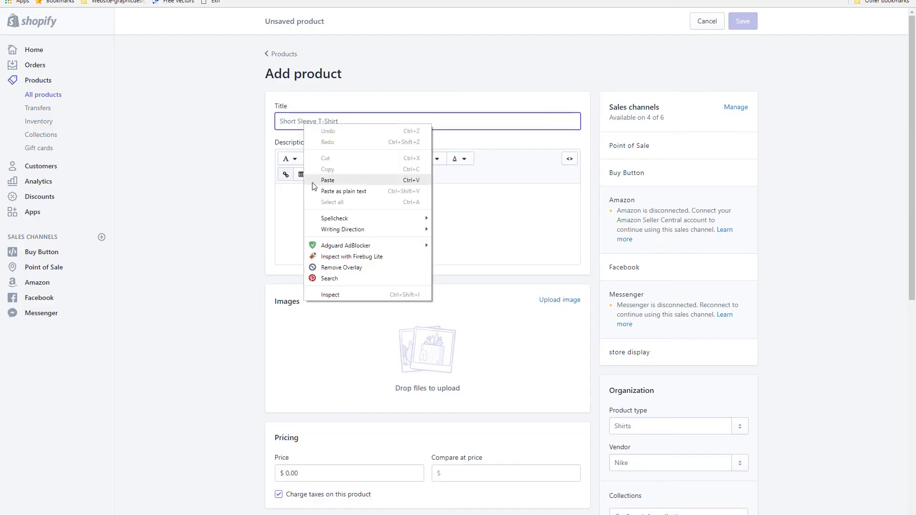
click(327, 181)
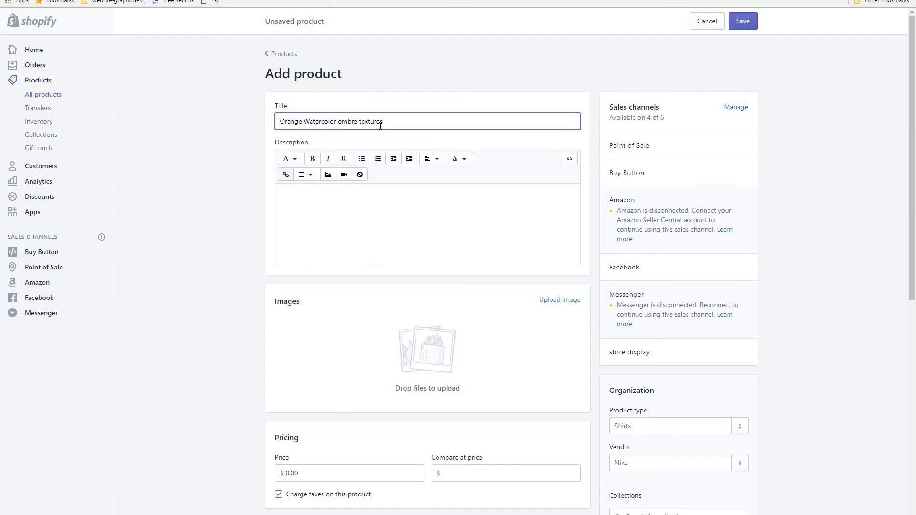
Copy the full product description from the Creative Market listing, from its title line through the licensing and questions paragraph
click(359, 221)
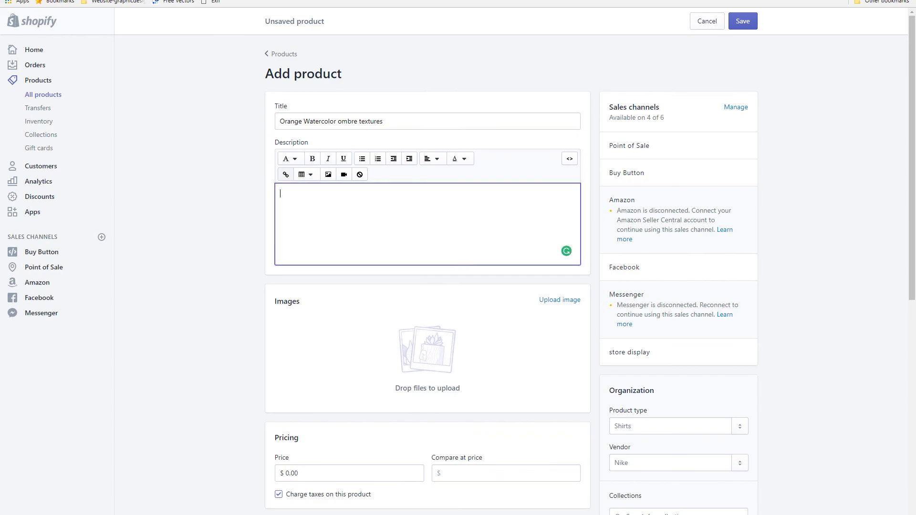
key(ctrl+Tab)
scroll(241, 231, down, 15)
scroll(277, 273, up, 10)
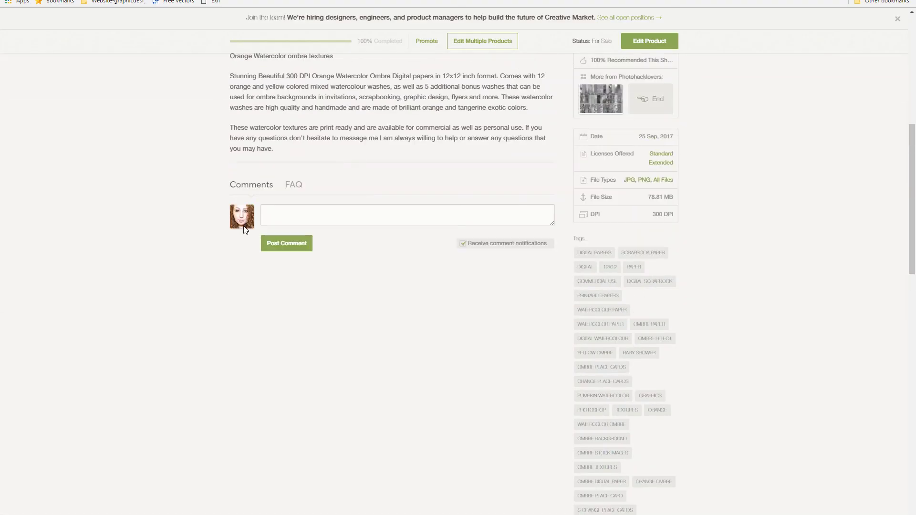
drag(280, 282, 227, 216)
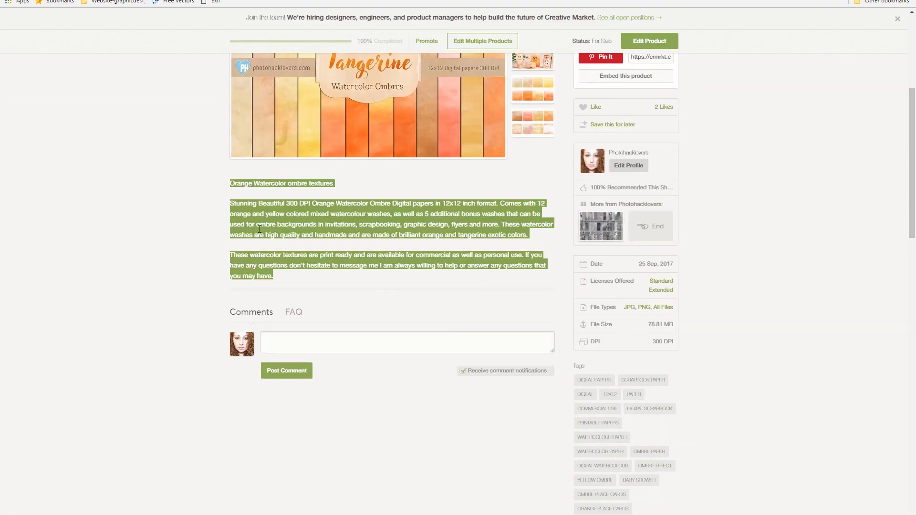
right_click(275, 235)
click(313, 243)
right_click(318, 223)
click(347, 230)
scroll(306, 214, up, 3)
right_click(279, 337)
click(291, 344)
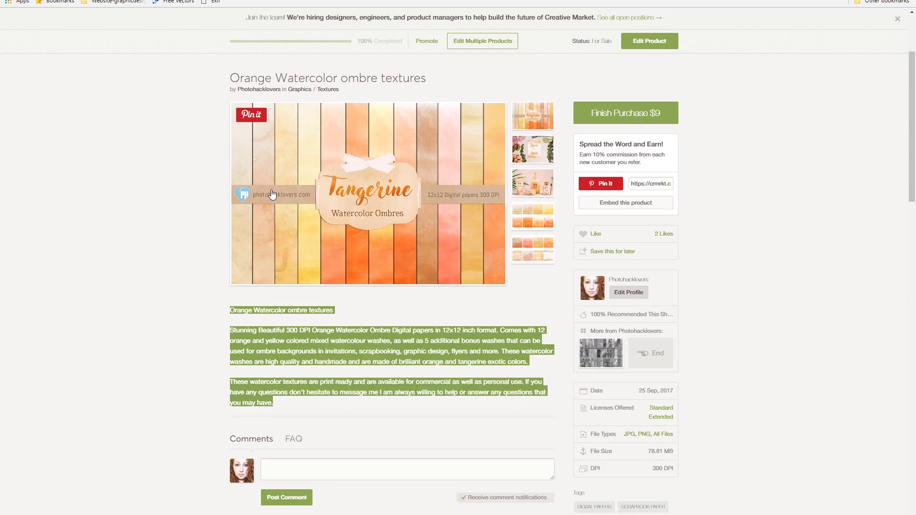
Switch back to the Shopify product and paste the copied listing text into its description
click(306, 1)
right_click(321, 204)
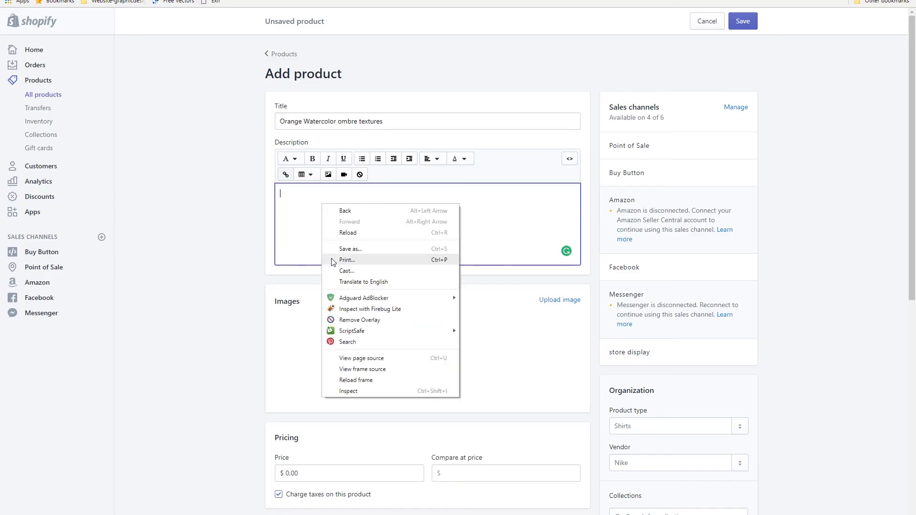
click(298, 225)
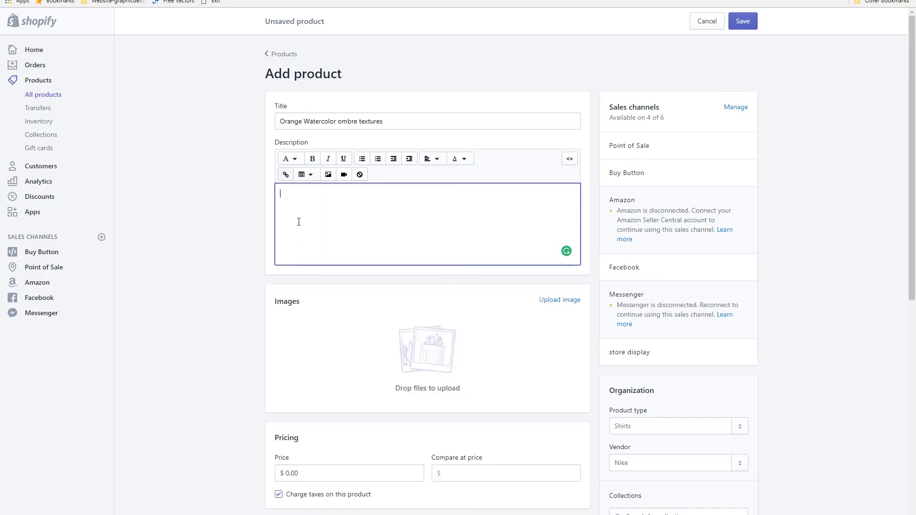
key(ctrl+v)
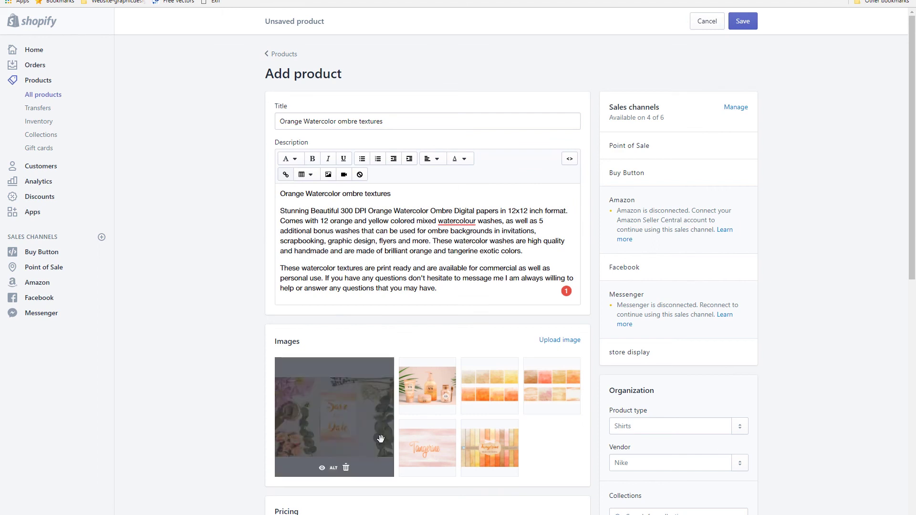
Make the striped Tangerine cover the first product image and delete the pink Tangerine image
drag(487, 449, 308, 420)
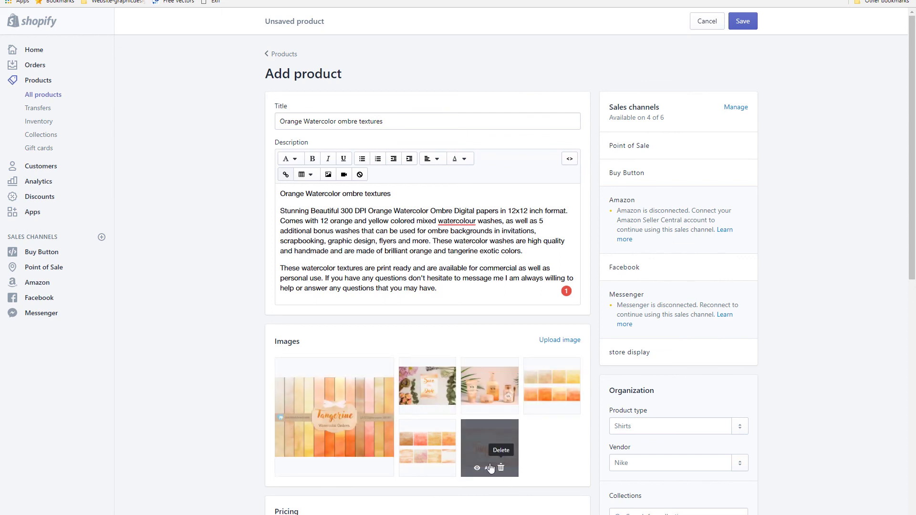
click(501, 470)
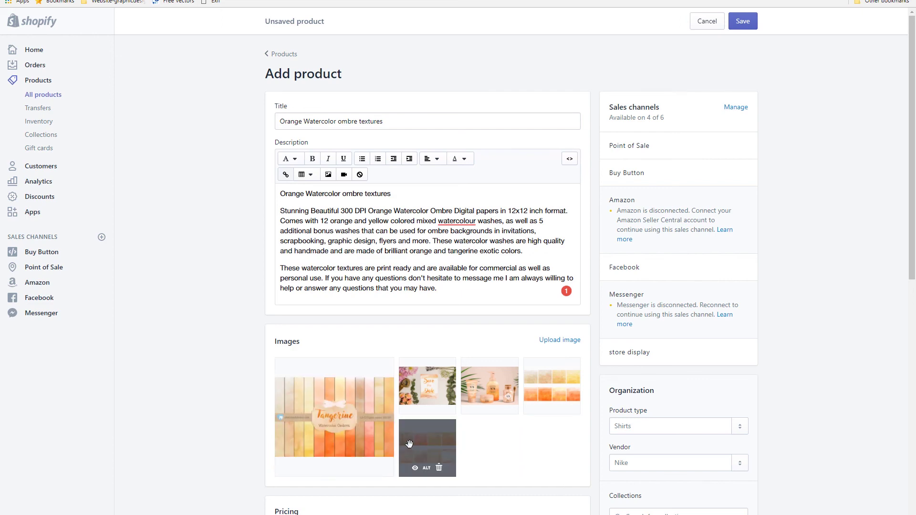
Set the product's price to $9.00 and its compare-at price to $15.00
scroll(300, 413, down, 3)
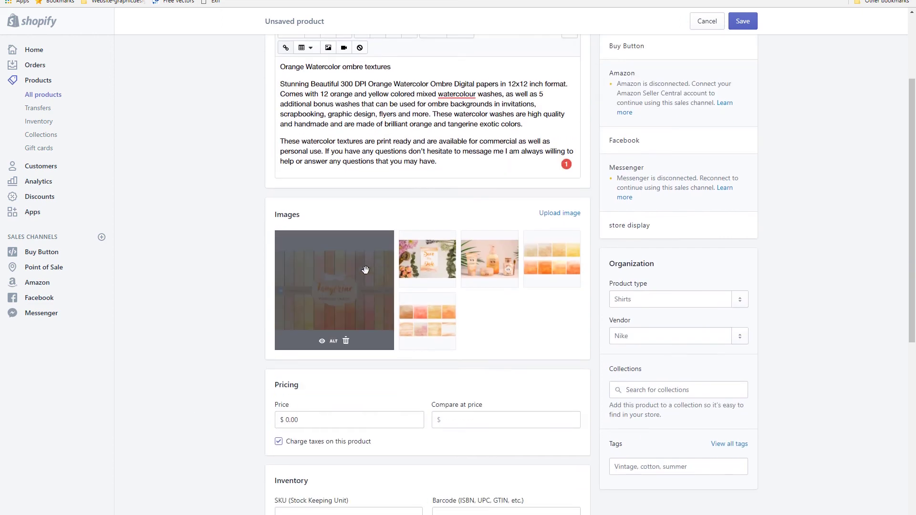
click(294, 419)
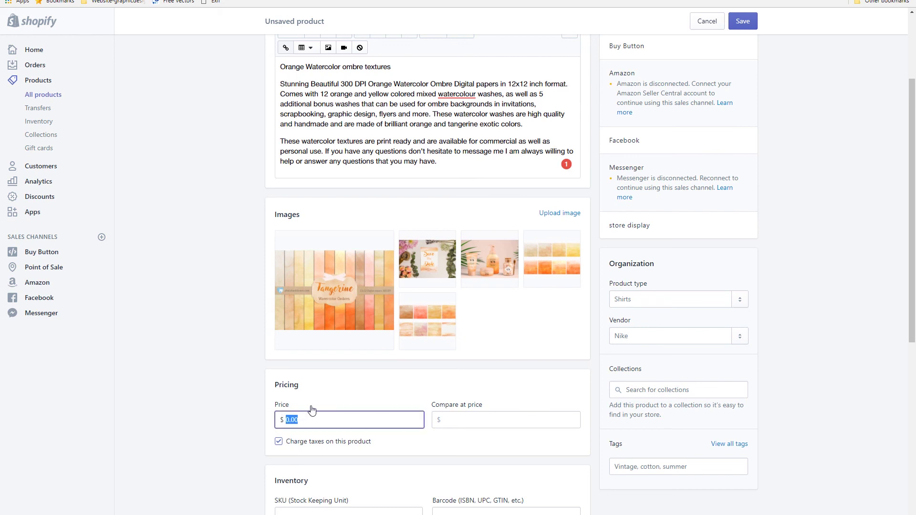
text(9.00)
click(464, 418)
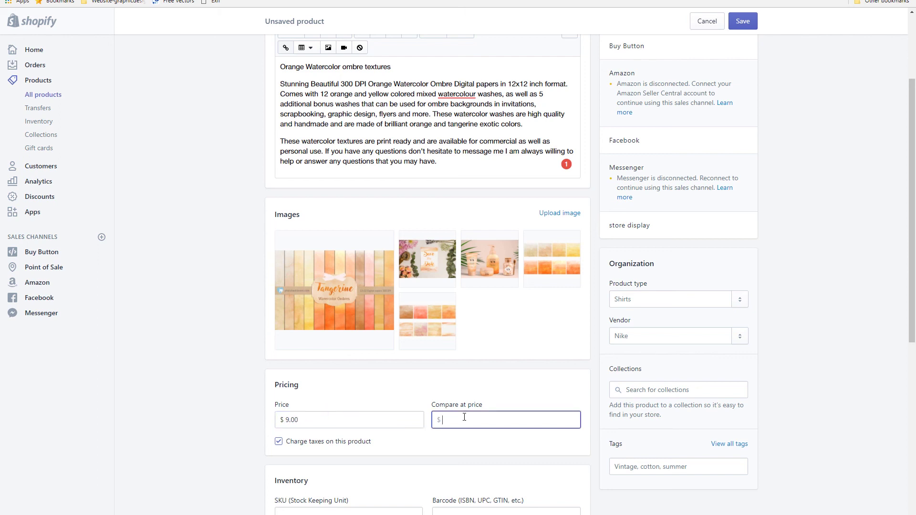
text(15.00)
Set the product type to Digital and the vendor to Photohack Lovers
click(644, 302)
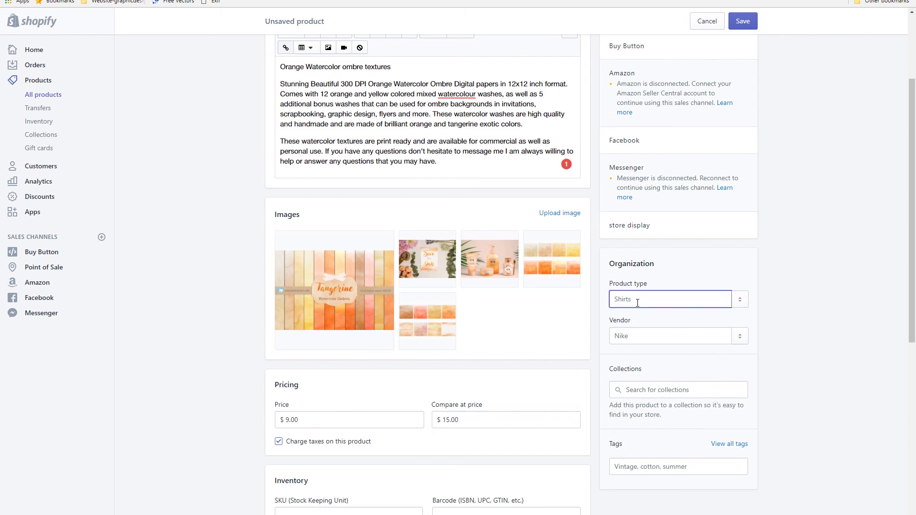
text(di)
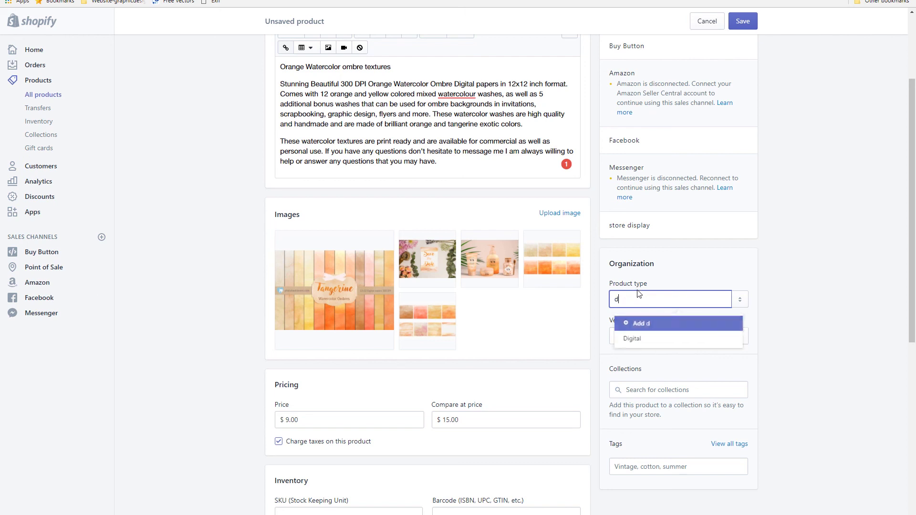
click(633, 340)
click(624, 334)
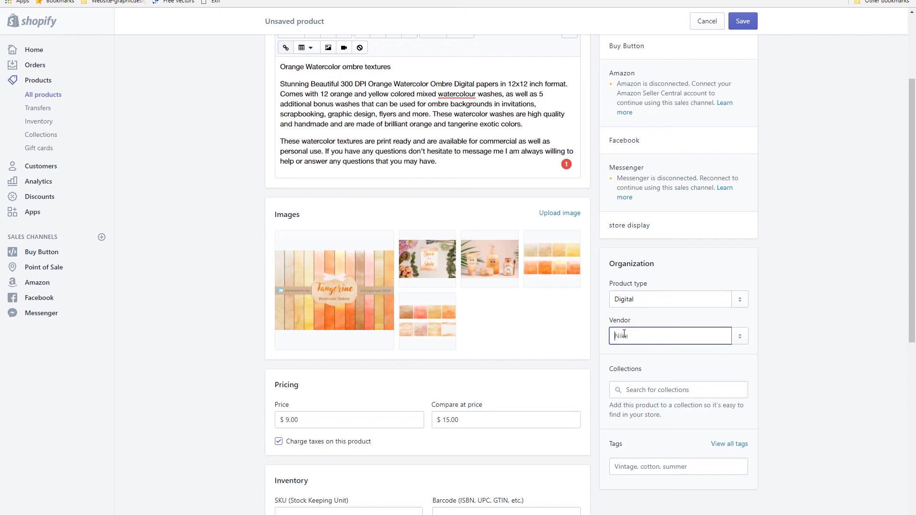
text(ph)
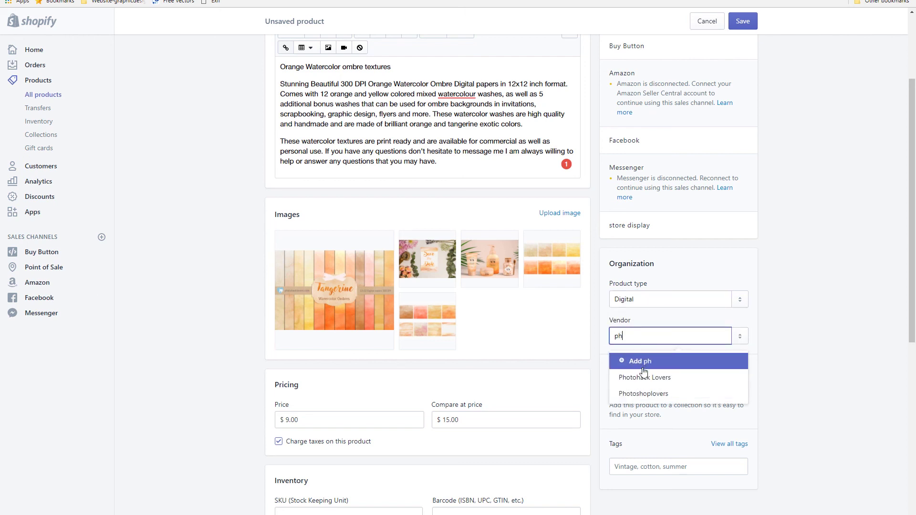
click(644, 378)
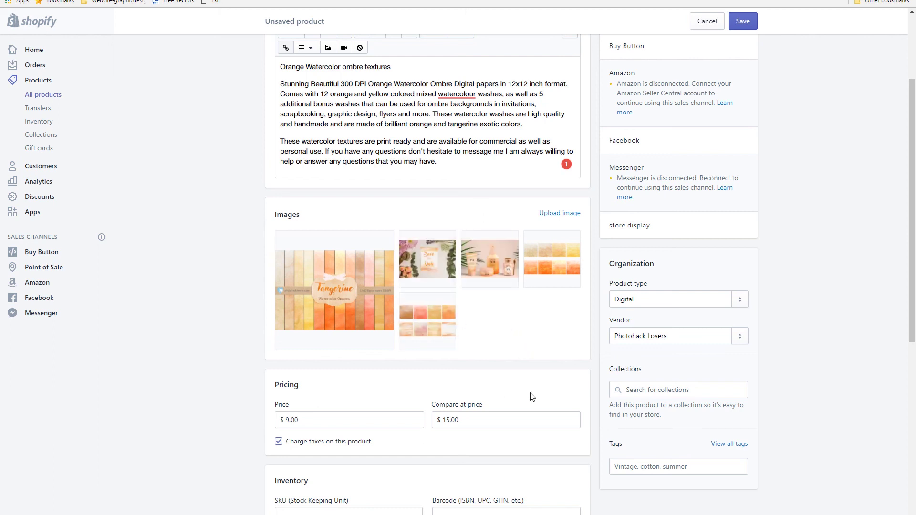
Add the product to the Digital Goods collection and enter its watercolor, ombre and digital paper tags
click(656, 395)
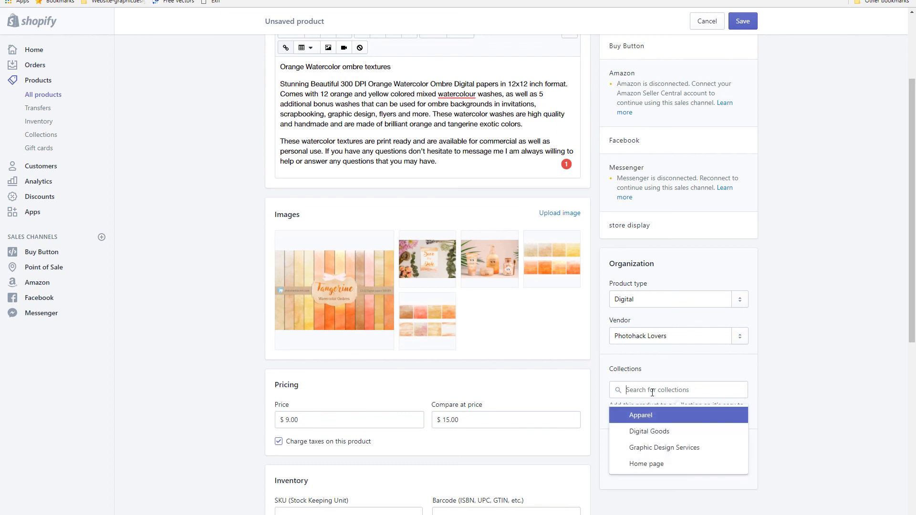
click(642, 430)
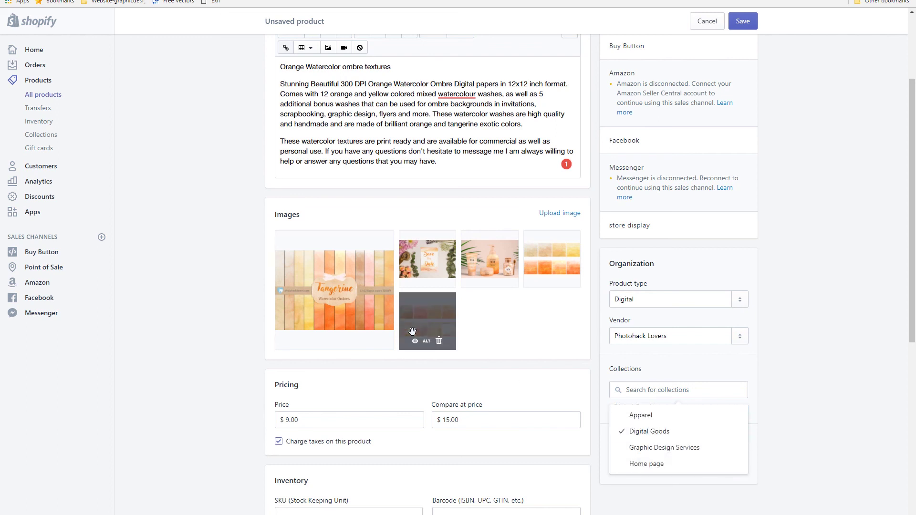
click(829, 451)
click(640, 467)
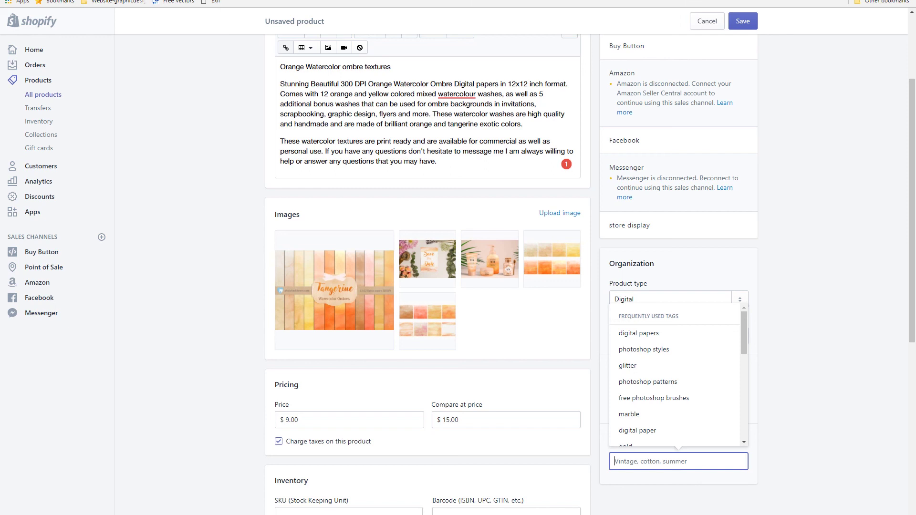
Look over the product form's description, images, pricing, tags, inventory and shipping settings
scroll(428, 267, down, 8)
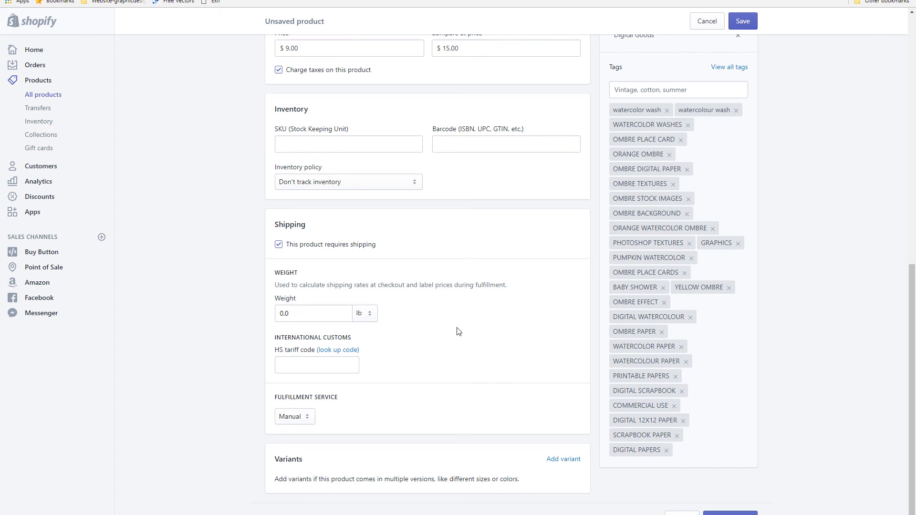
scroll(268, 305, up, 3)
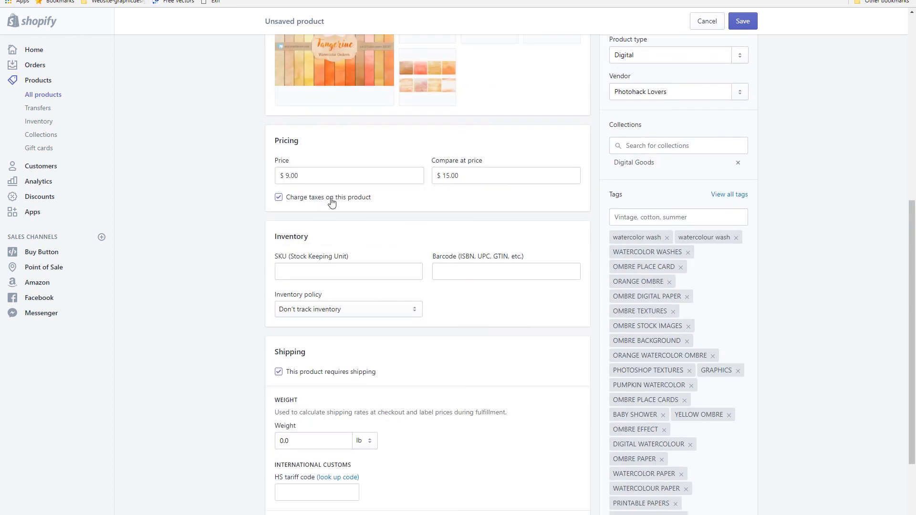
scroll(338, 199, up, 5)
scroll(338, 199, up, 3)
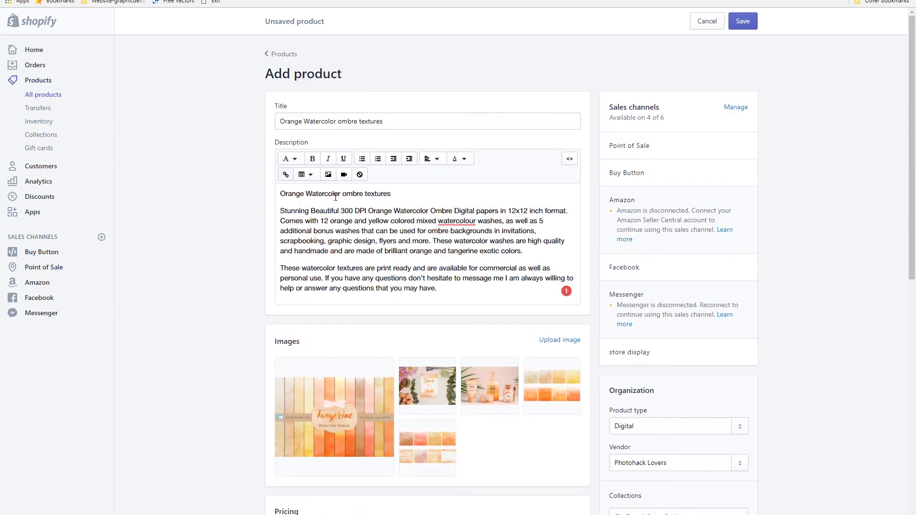
scroll(336, 198, down, 10)
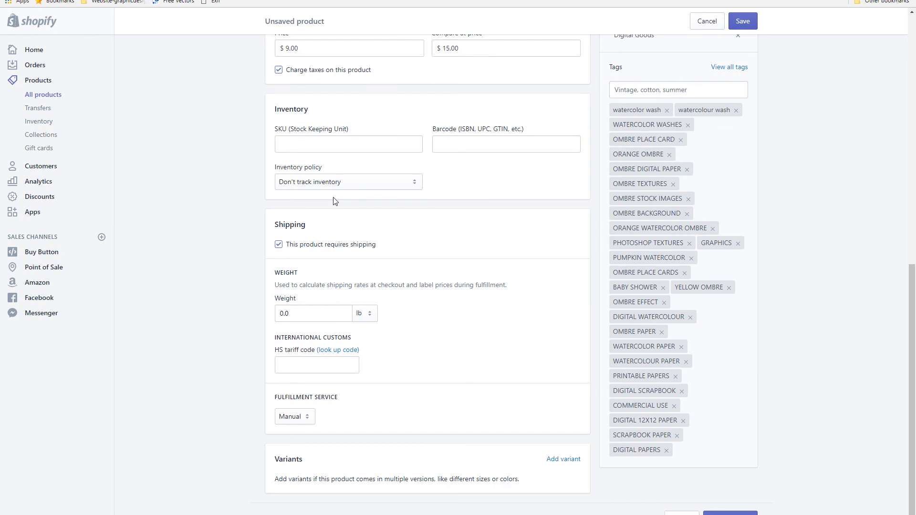
Mark the product as not requiring shipping
click(279, 244)
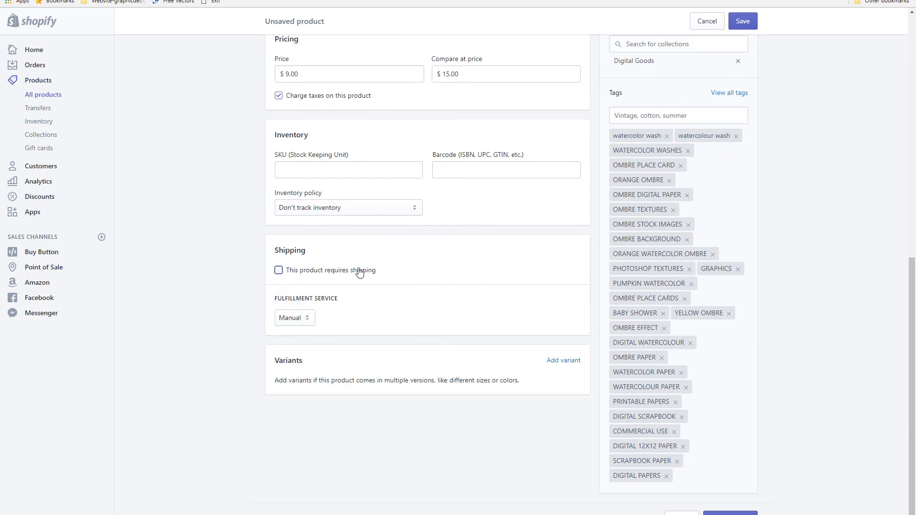
Review the completed product form, from the title, description and images down to the pricing, inventory, shipping, variants and tags
scroll(278, 407, up, 10)
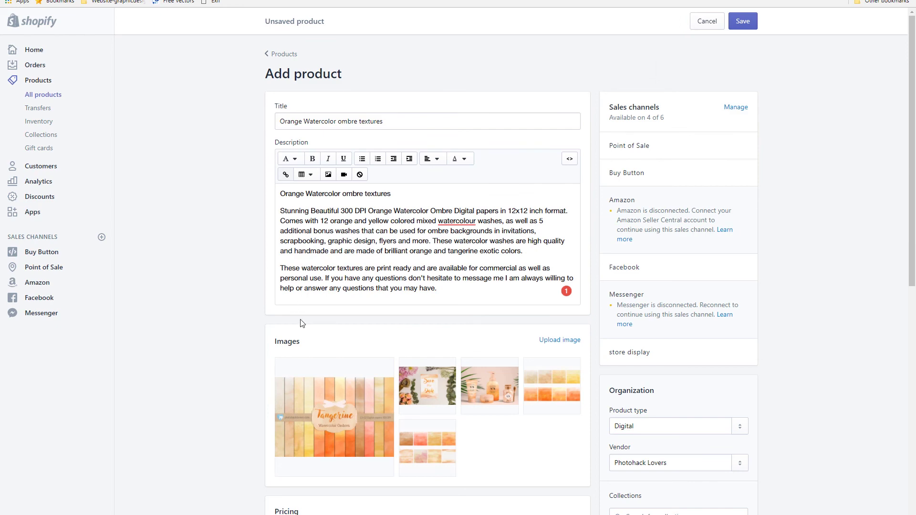
scroll(306, 334, down, 8)
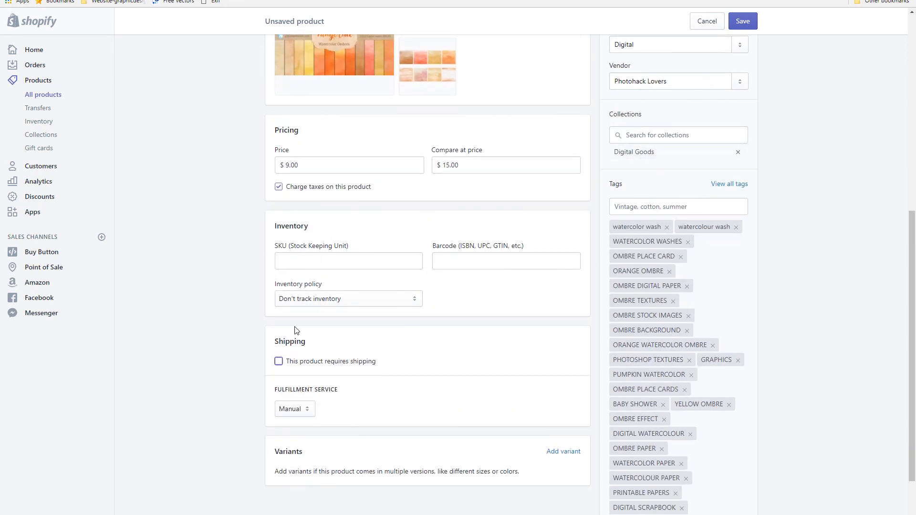
scroll(199, 119, up, 5)
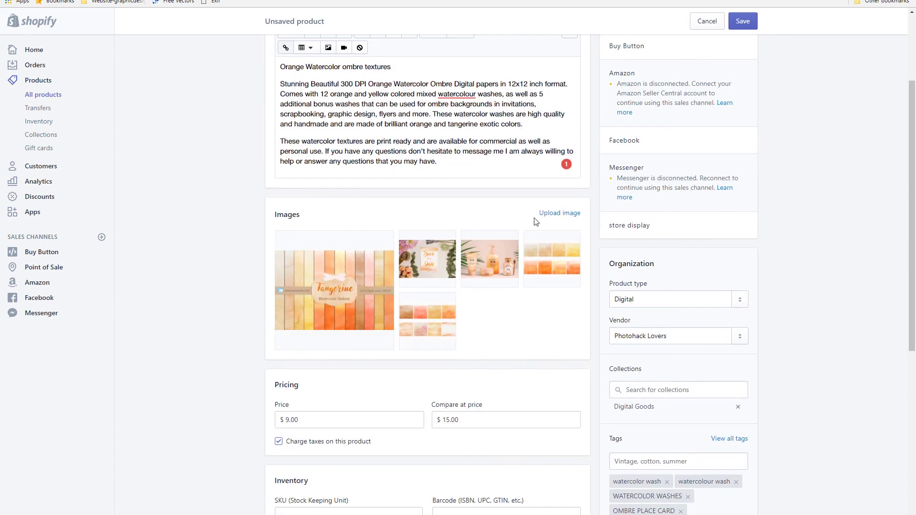
scroll(536, 222, up, 3)
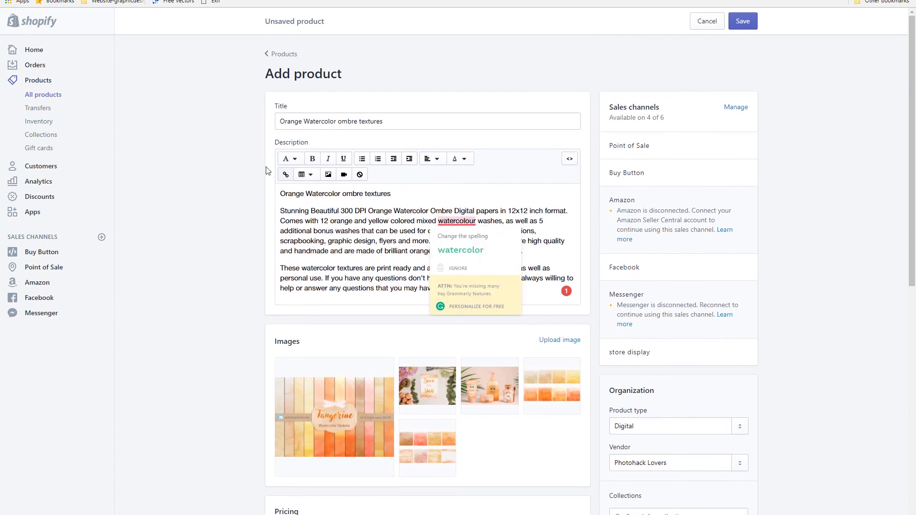
mouse_move(453, 219)
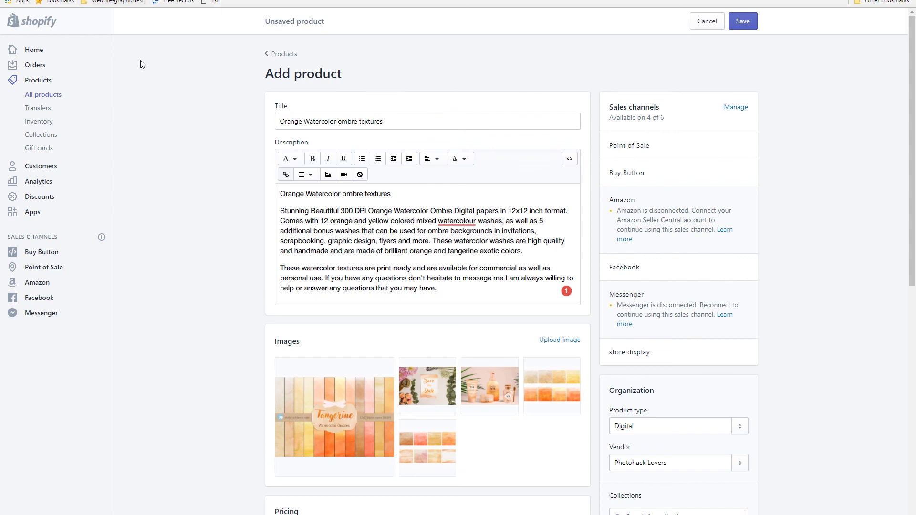
mouse_move(548, 372)
scroll(517, 370, down, 5)
scroll(510, 347, down, 3)
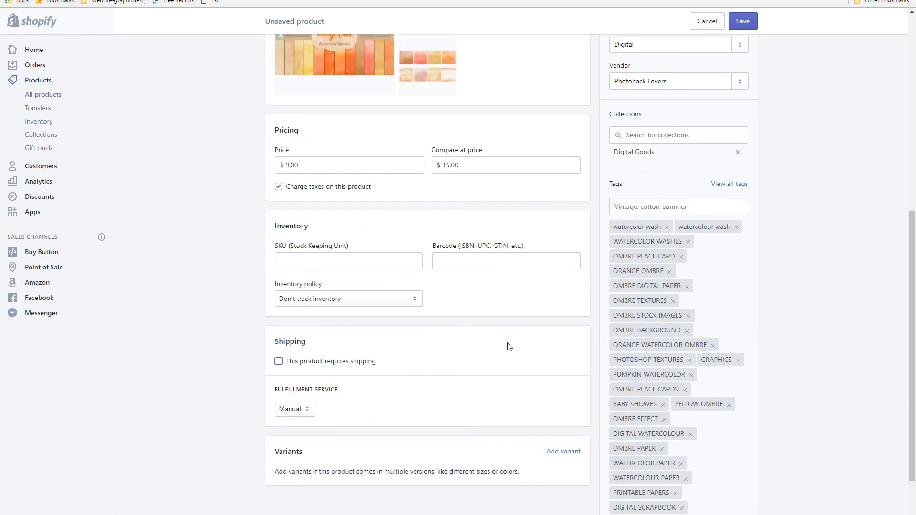
scroll(525, 324, up, 8)
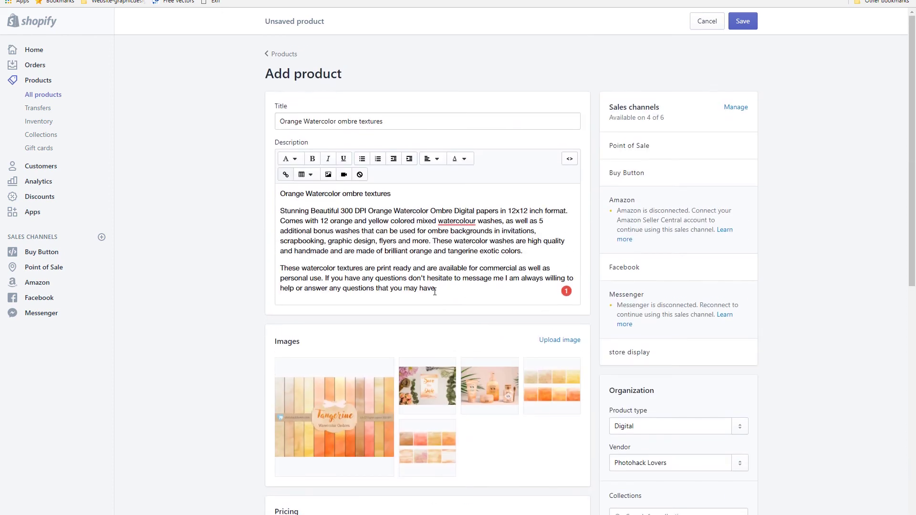
scroll(435, 292, down, 10)
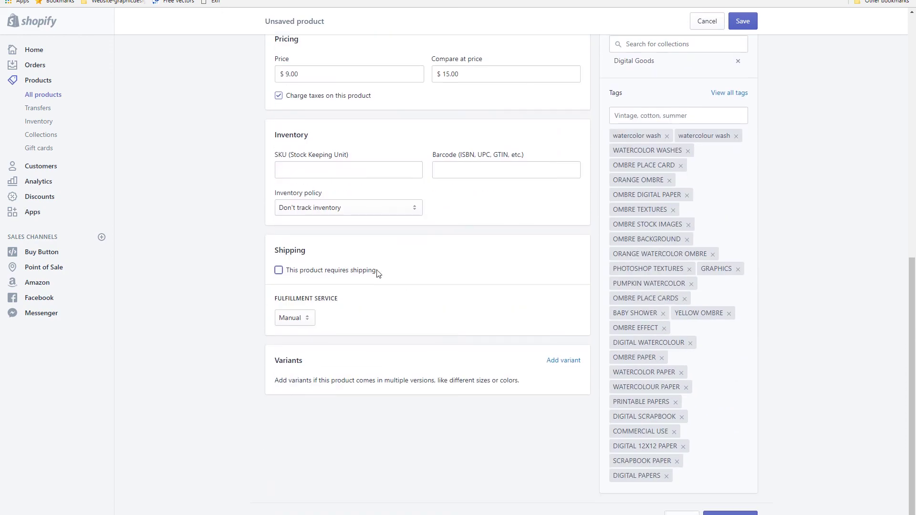
scroll(378, 273, up, 10)
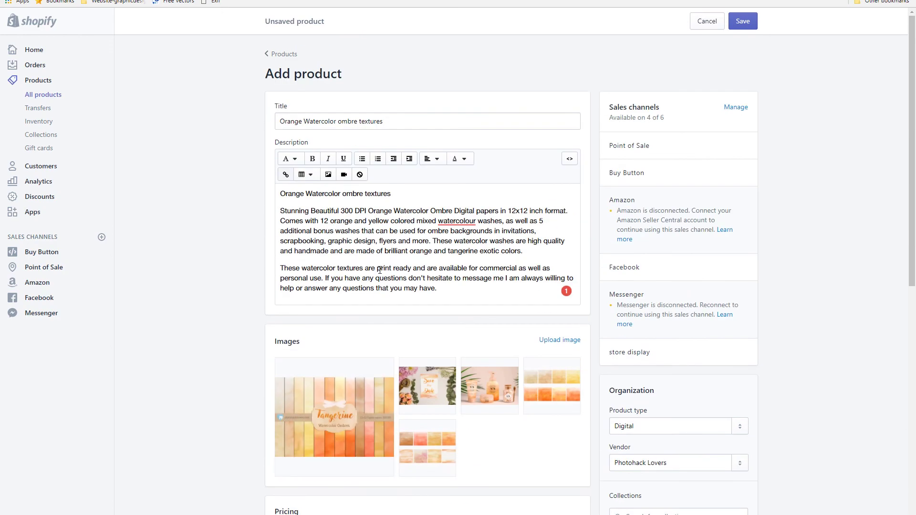
scroll(379, 270, down, 10)
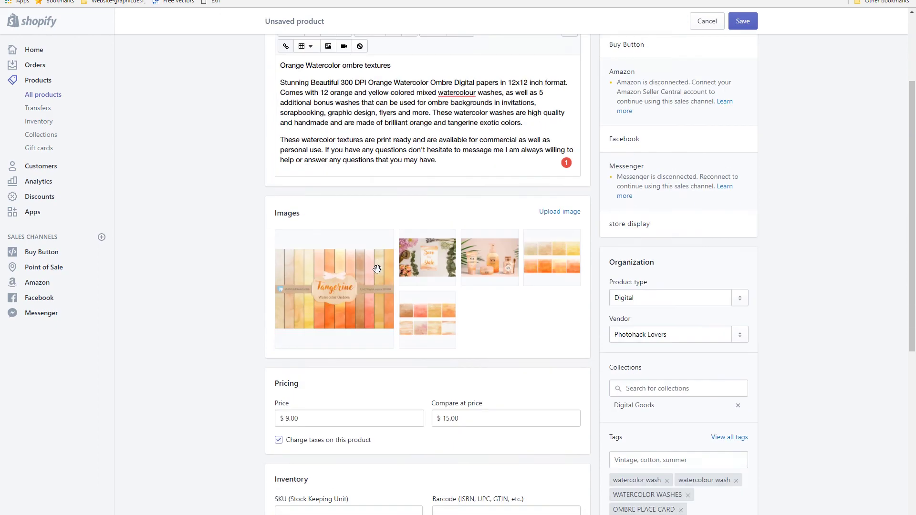
scroll(374, 275, up, 4)
scroll(375, 275, up, 6)
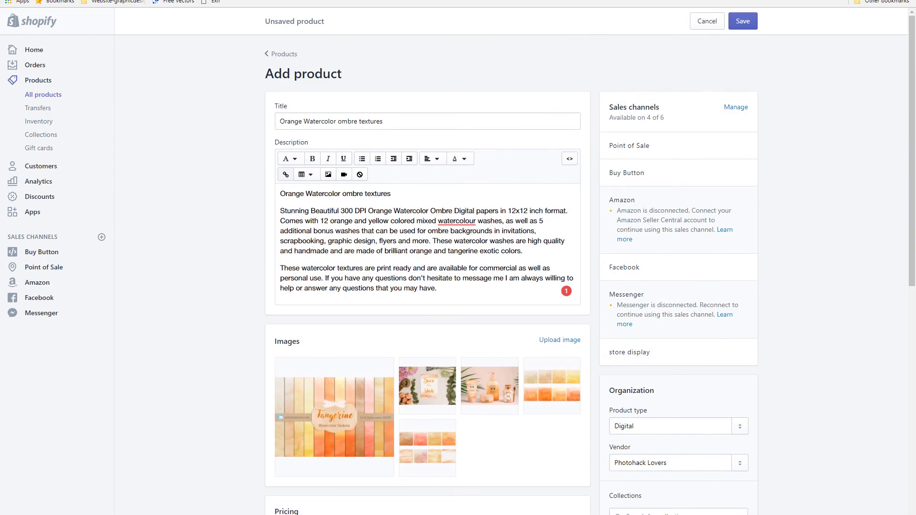
Save the new Orange Watercolor ombre textures product
scroll(381, 468, down, 8)
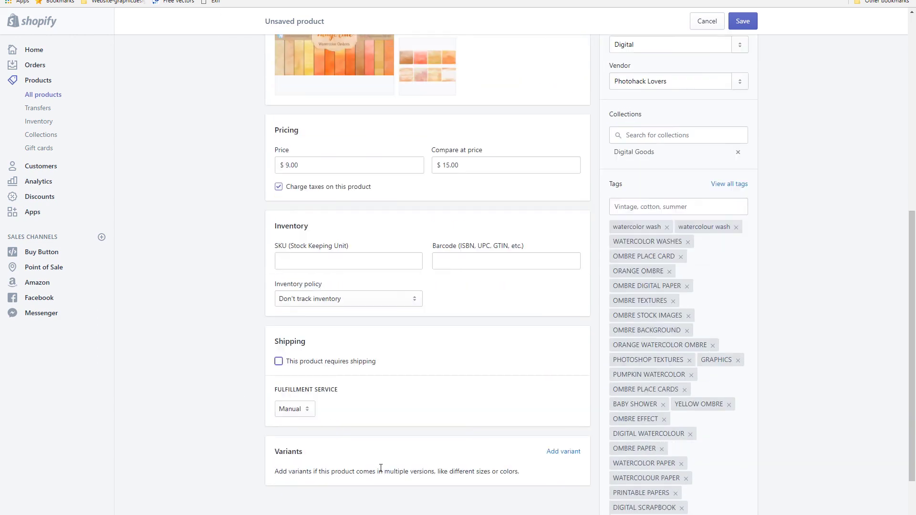
scroll(381, 468, down, 2)
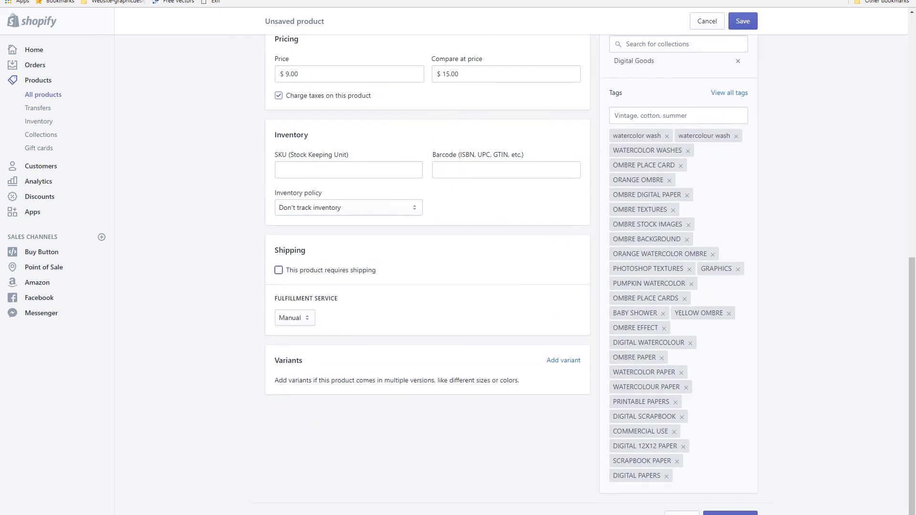
click(731, 514)
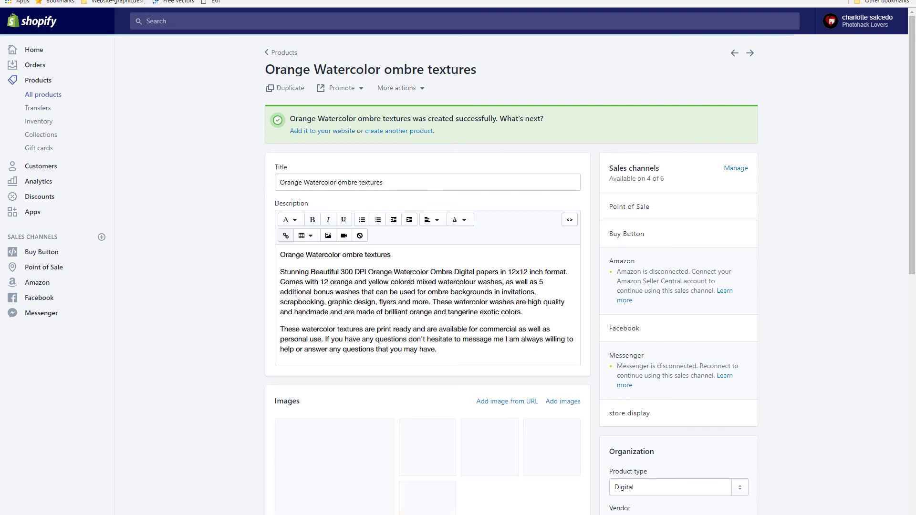
View the saved product's digital attachment page and the dashboard of the installed Digital Downloads app
click(407, 92)
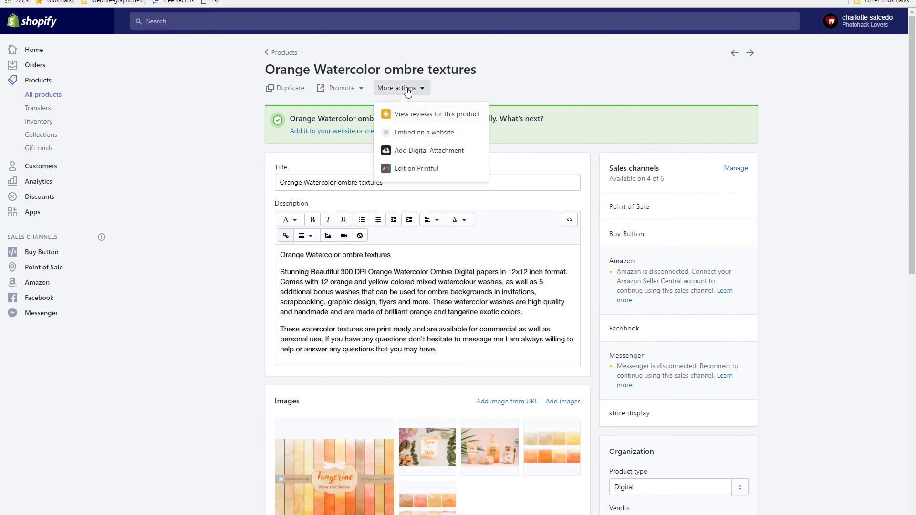
click(417, 151)
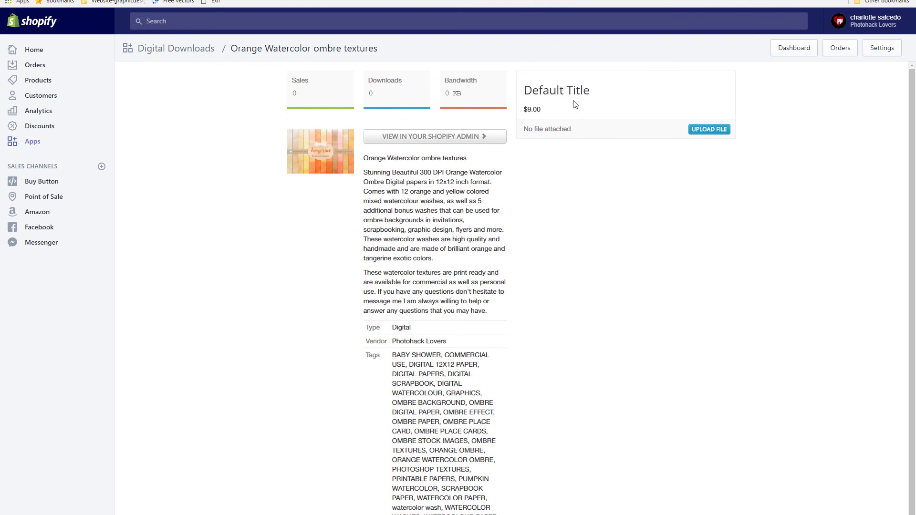
click(33, 145)
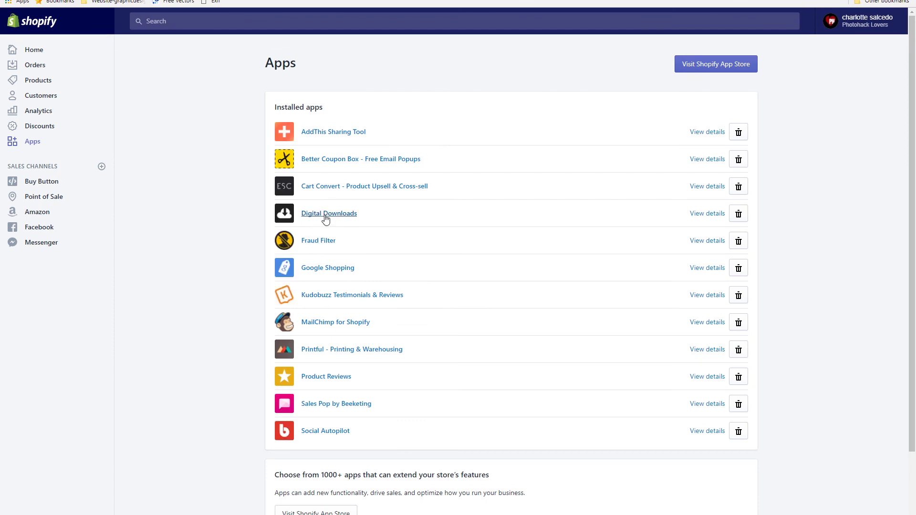
click(32, 144)
click(335, 214)
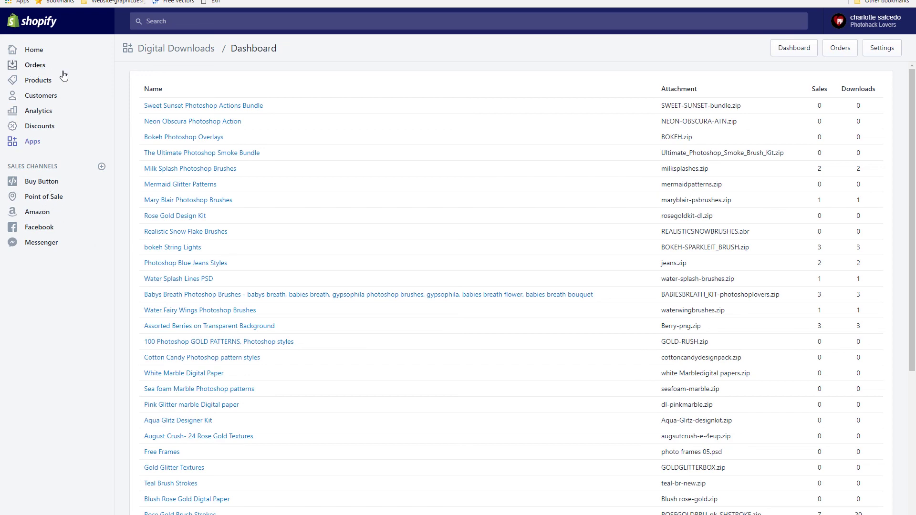
Reopen the Orange Watercolor ombre textures product from the product list and attach Tangerine- ombre.zip as its digital file
click(37, 80)
scroll(177, 318, down, 10)
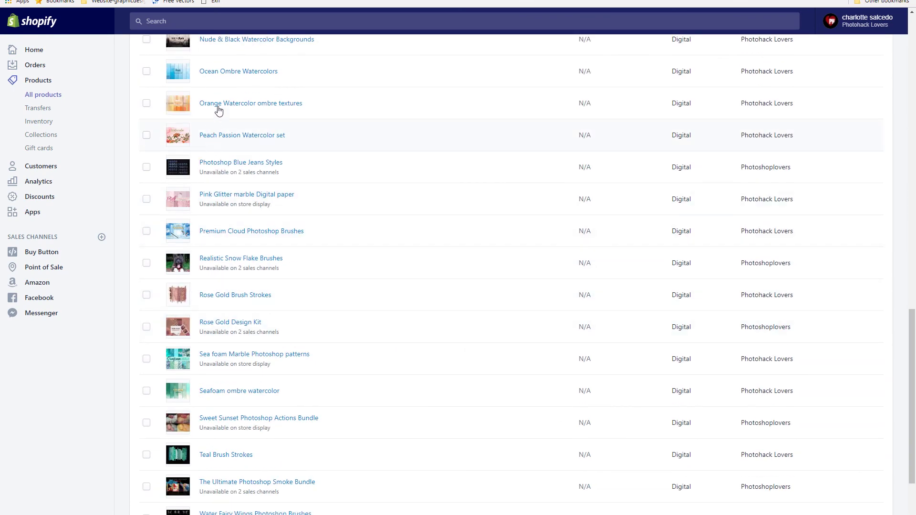
mouse_move(206, 178)
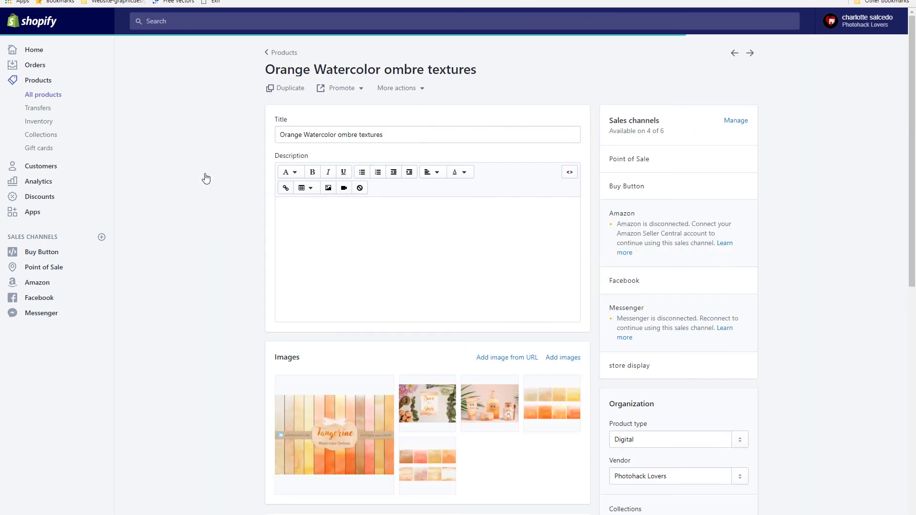
click(412, 89)
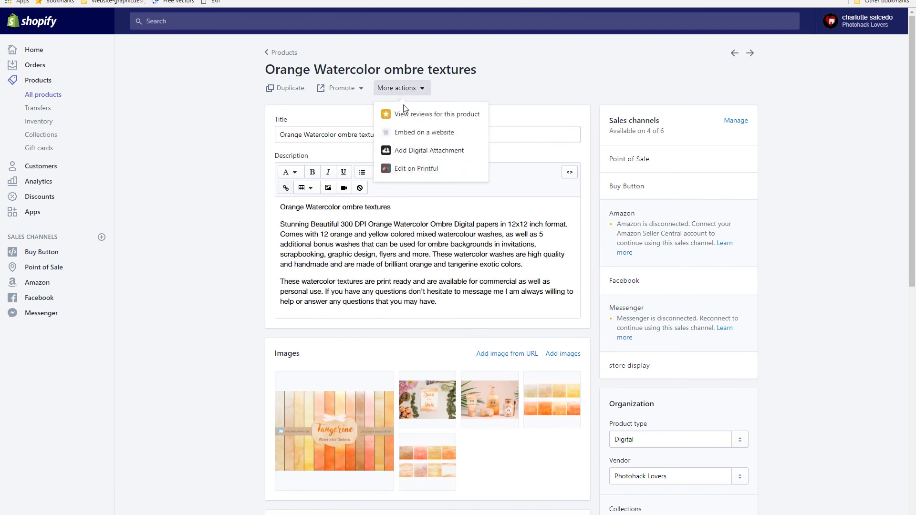
click(396, 151)
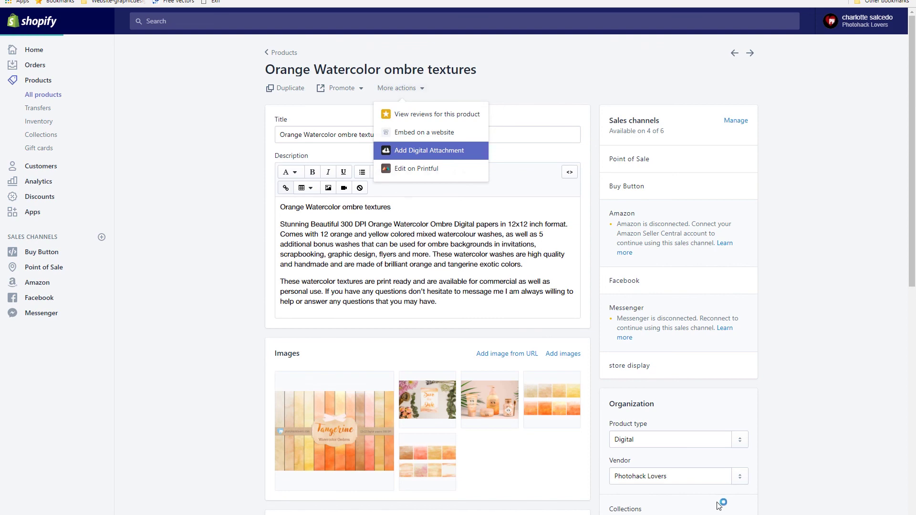
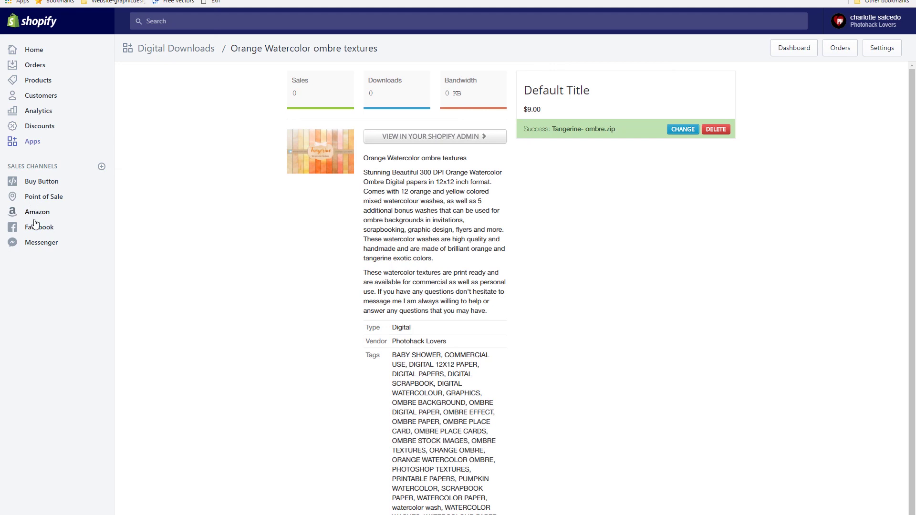
Open the Buy Button sales channel and look over the JavaScript Buy SDK option
click(40, 182)
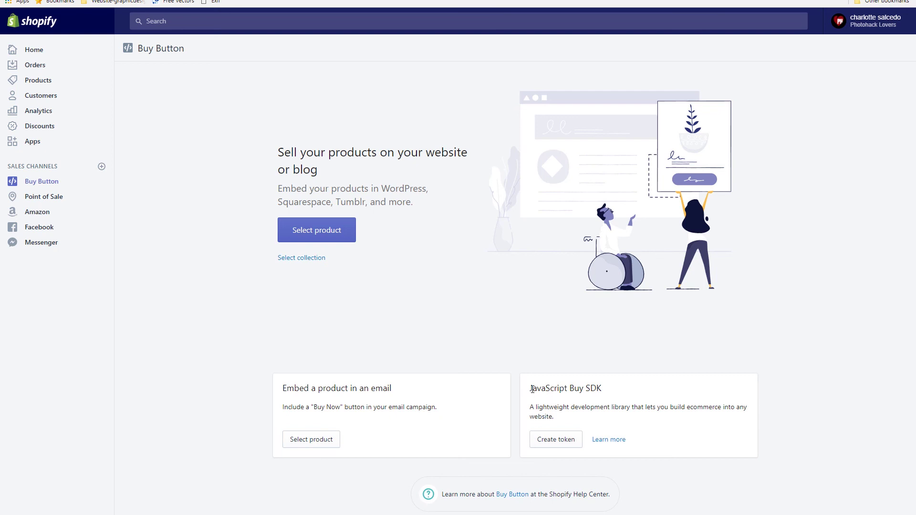
drag(527, 390, 637, 445)
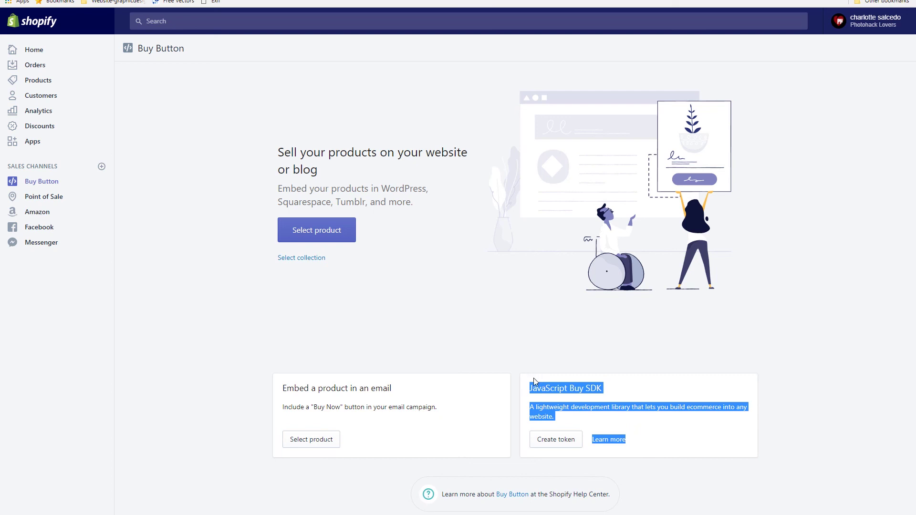
click(601, 418)
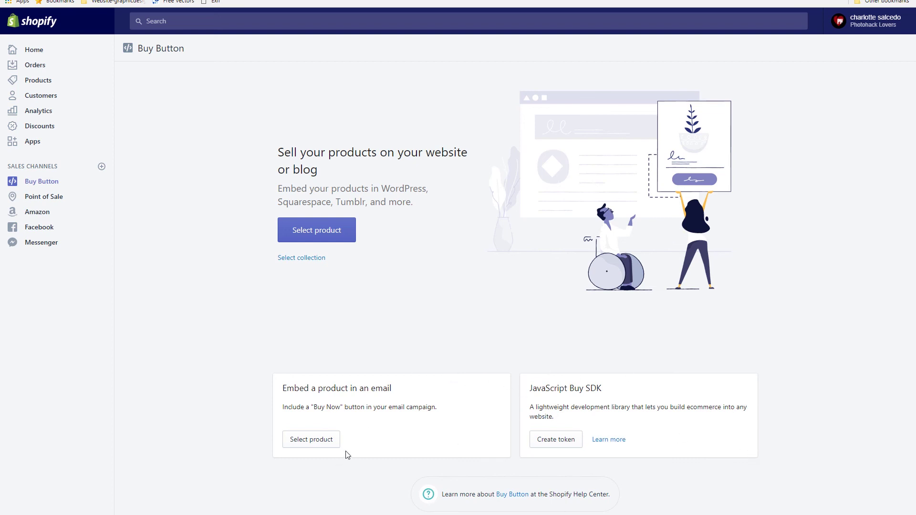
Start a buy button for the Orange Watercolor ombre textures product
click(306, 230)
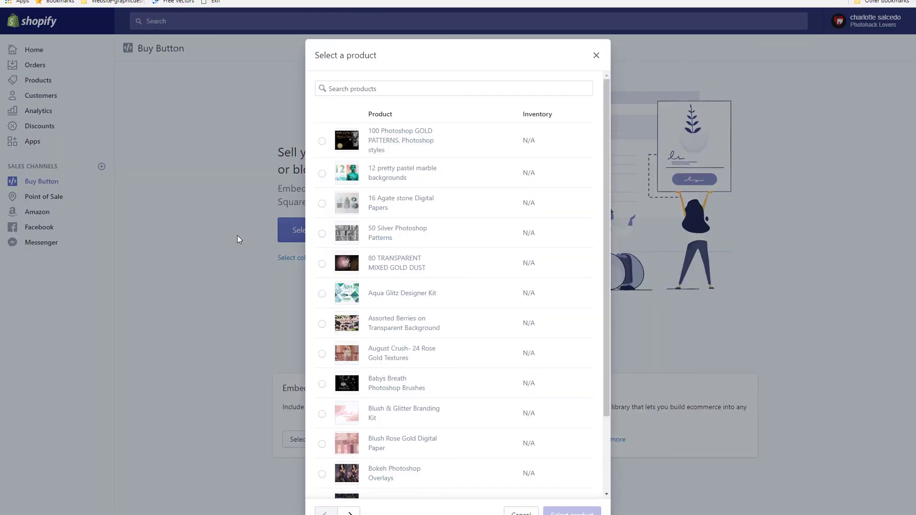
scroll(328, 368, down, 2)
scroll(334, 450, up, 2)
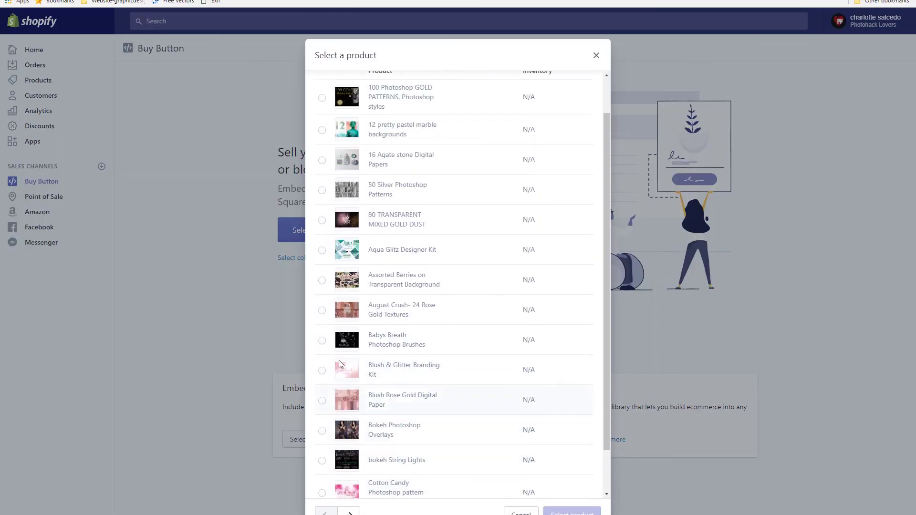
scroll(335, 312, down, 2)
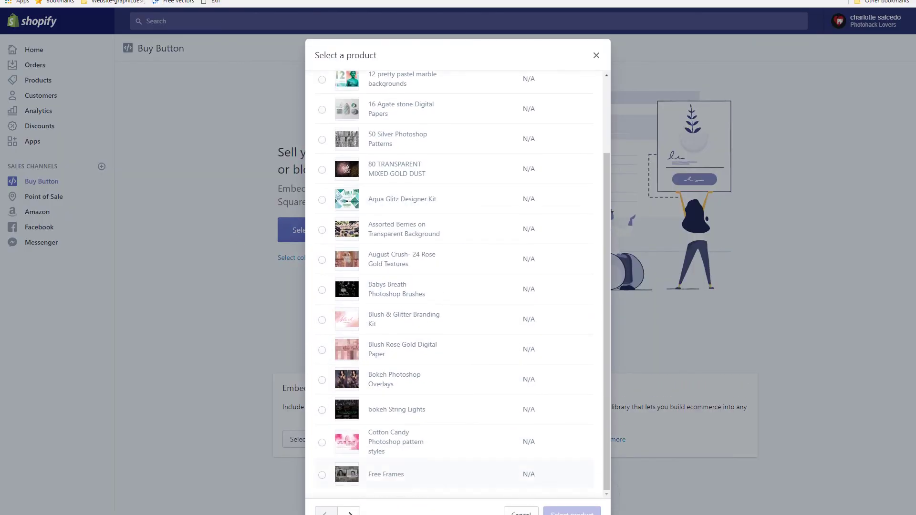
click(350, 512)
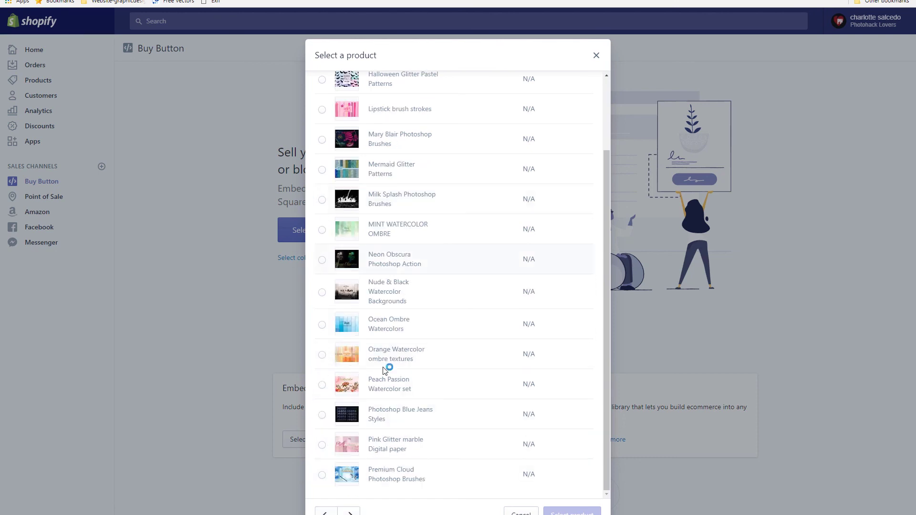
click(323, 356)
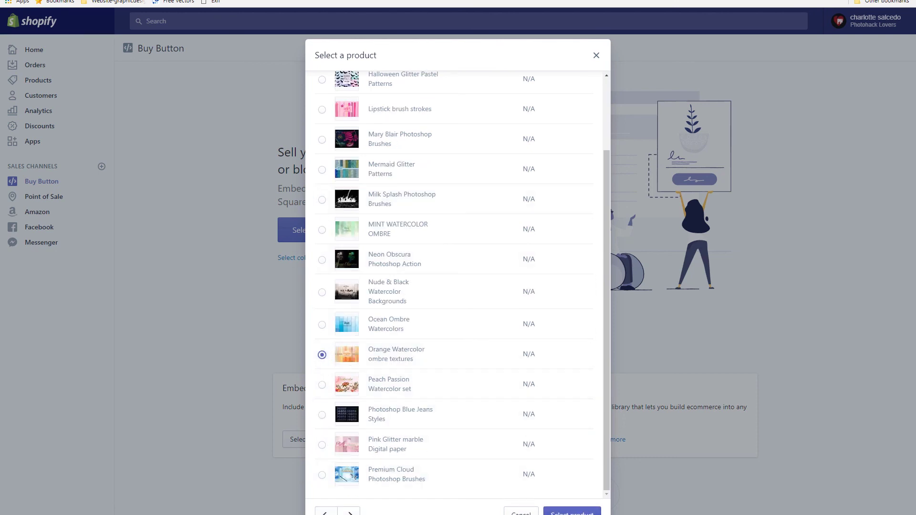
click(573, 512)
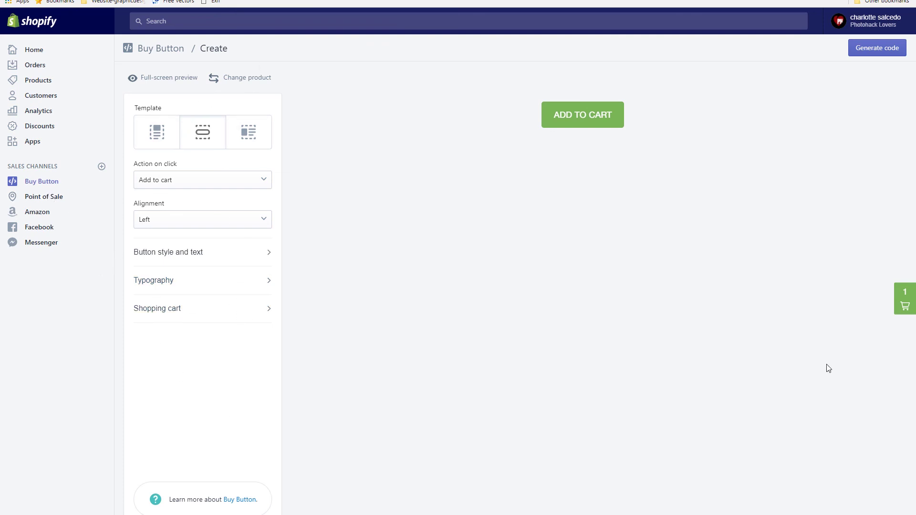
Check the buy button's shopping cart preview and return to the Buy Button start page
click(904, 305)
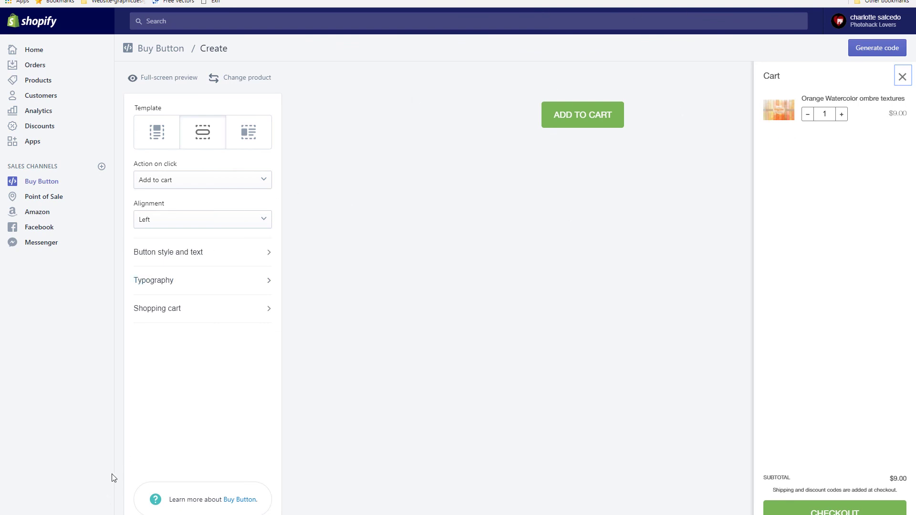
click(34, 184)
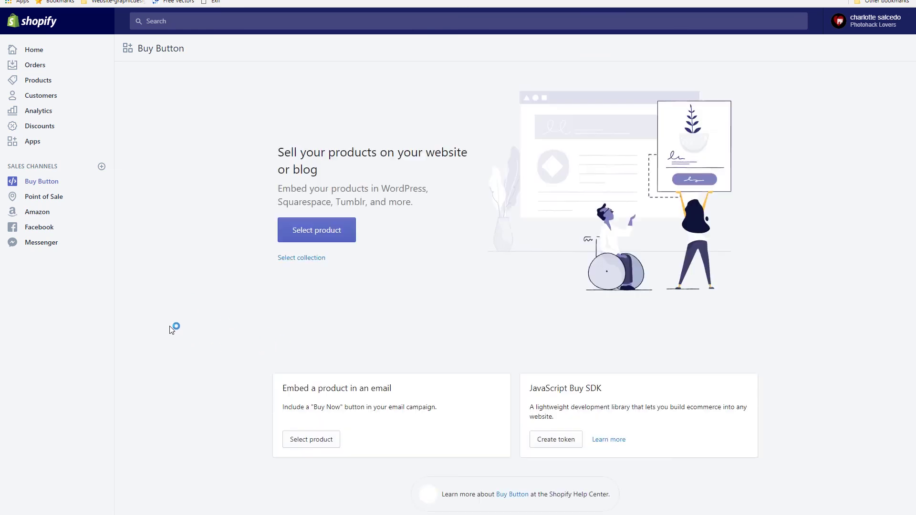
click(314, 439)
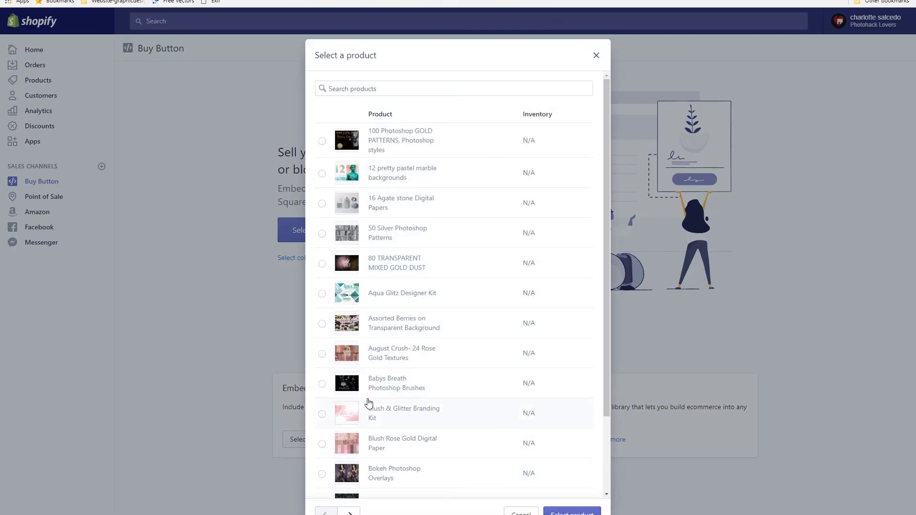
scroll(368, 404, down, 2)
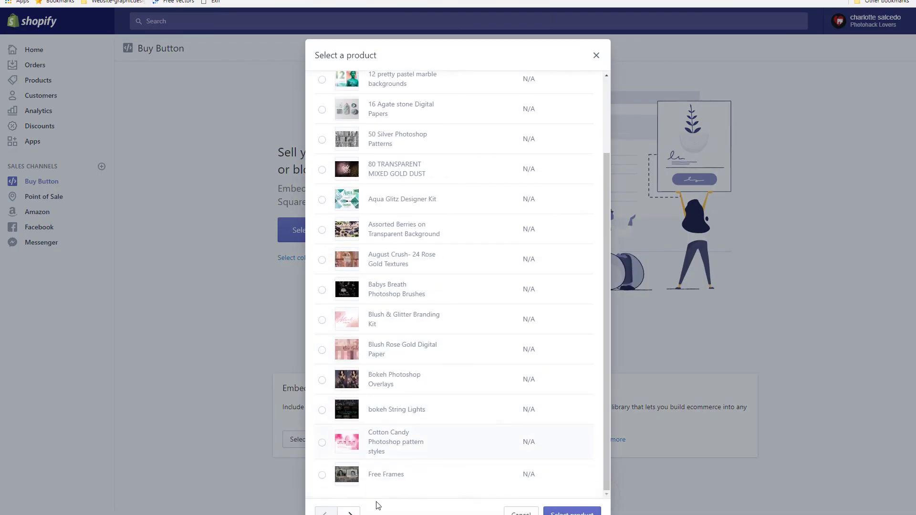
click(592, 60)
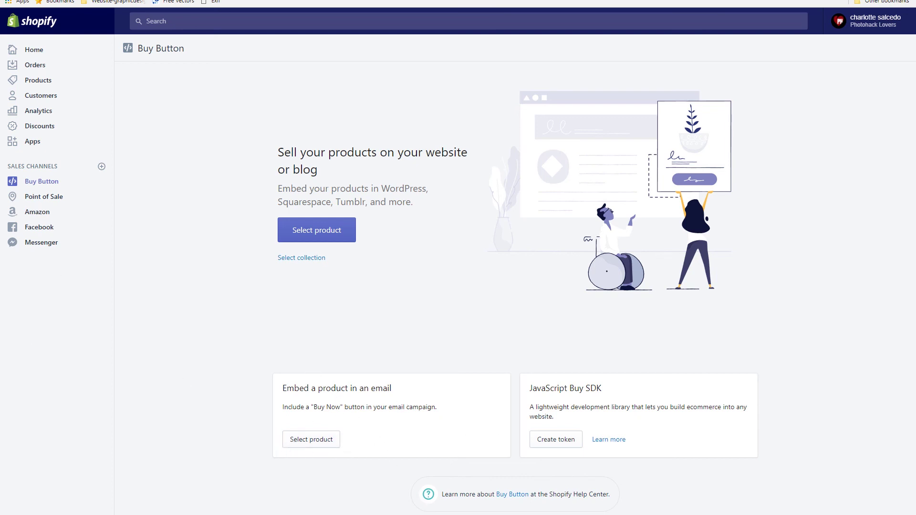
Create an email buy button for the Orange Watercolor ombre textures product
click(302, 445)
scroll(371, 415, down, 3)
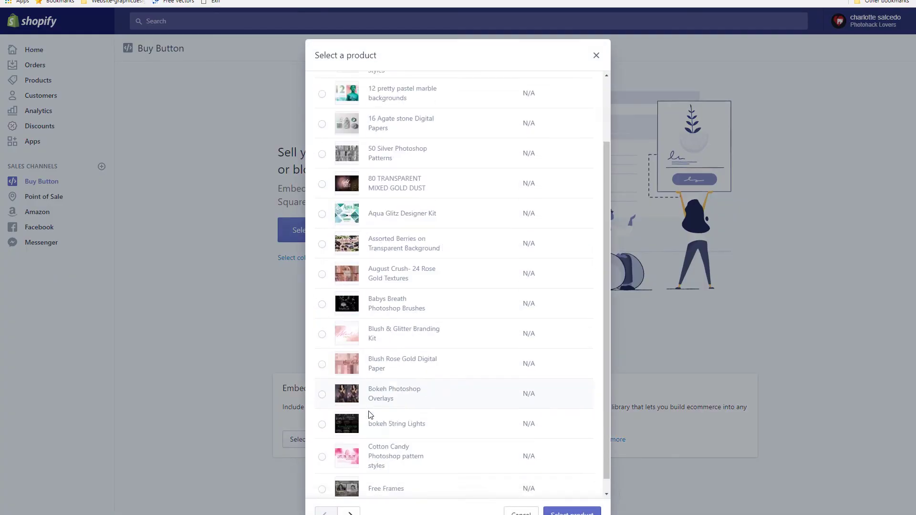
click(350, 512)
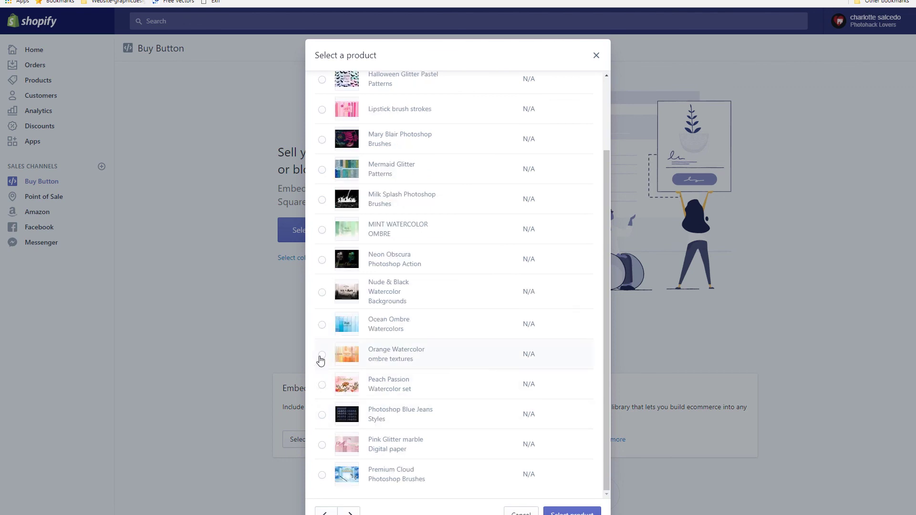
click(321, 356)
click(572, 512)
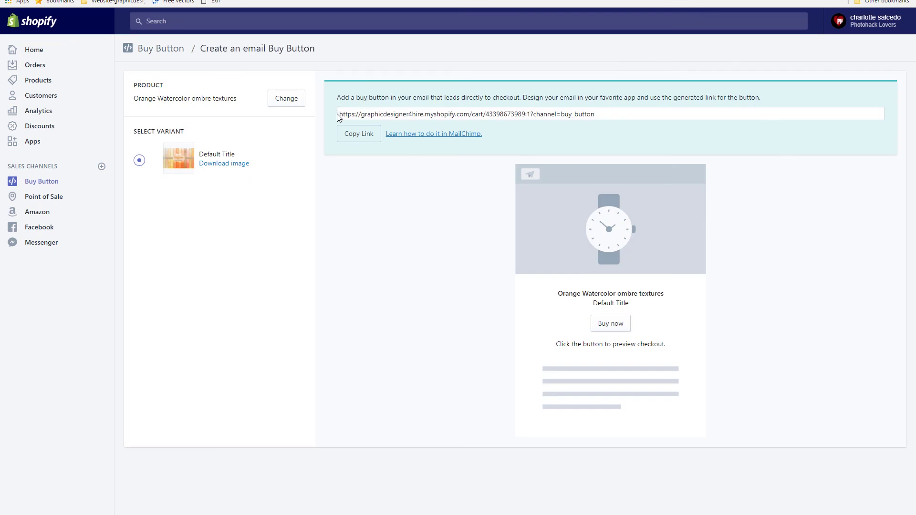
Copy the email buy button's generated checkout link up to the question mark, leaving out the channel parameter
drag(338, 115, 536, 121)
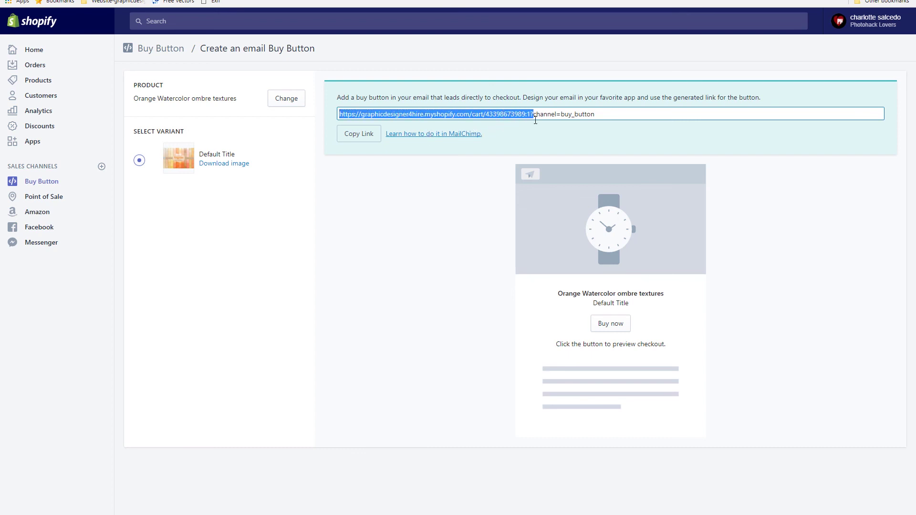
right_click(486, 116)
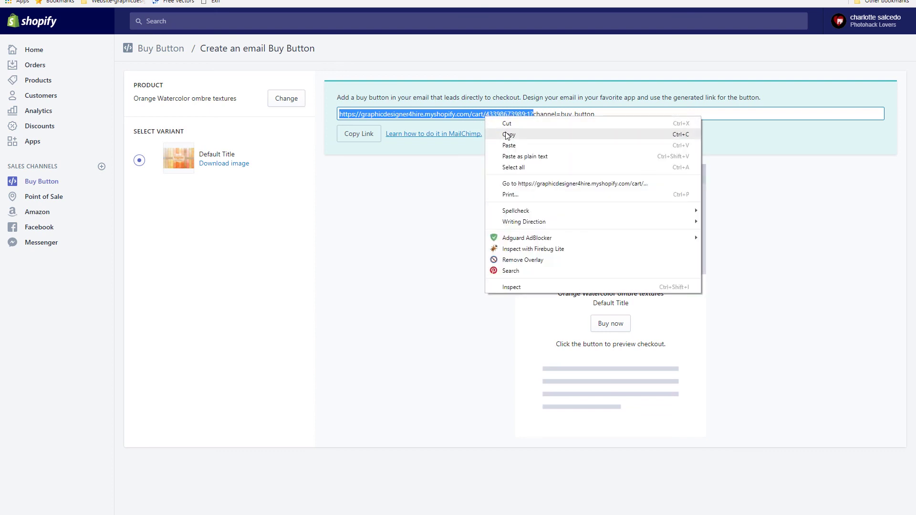
click(508, 133)
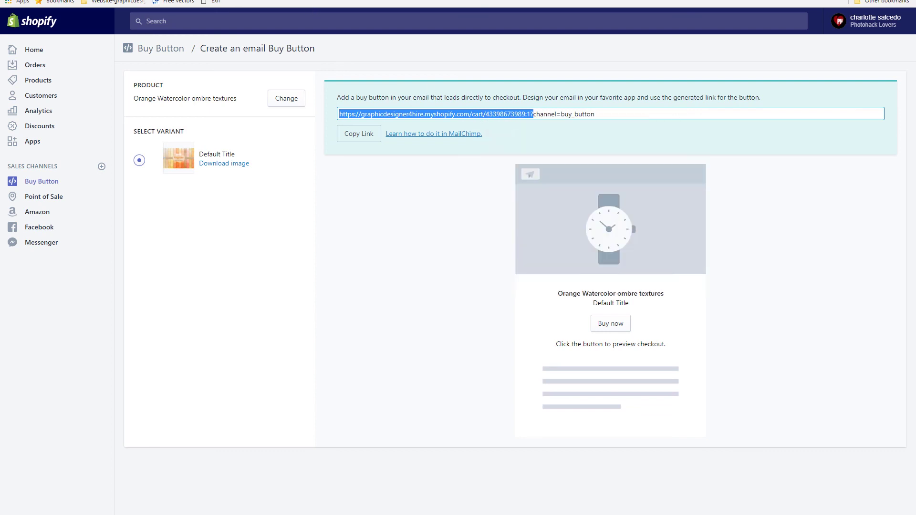
Switch to the WordPress post editor and add an empty line below the Ombre Stock Images caption
key(ctrl+Tab)
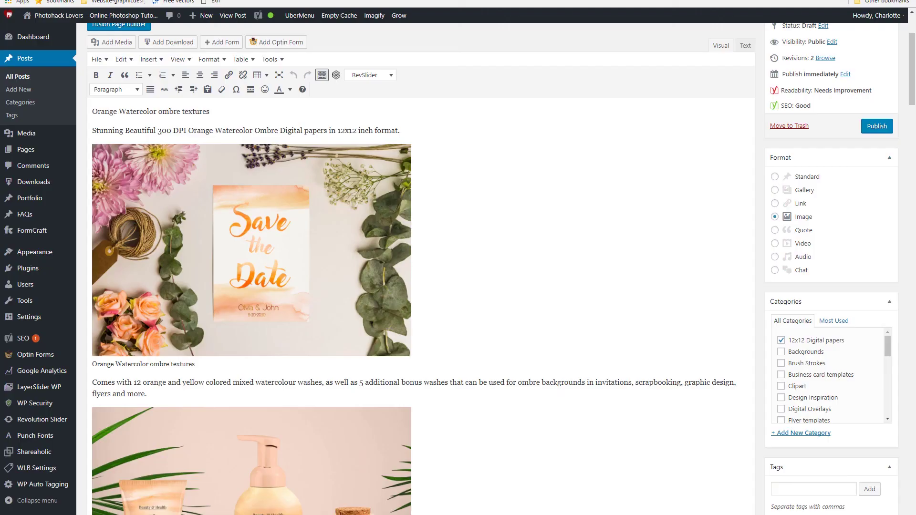
scroll(292, 252, down, 20)
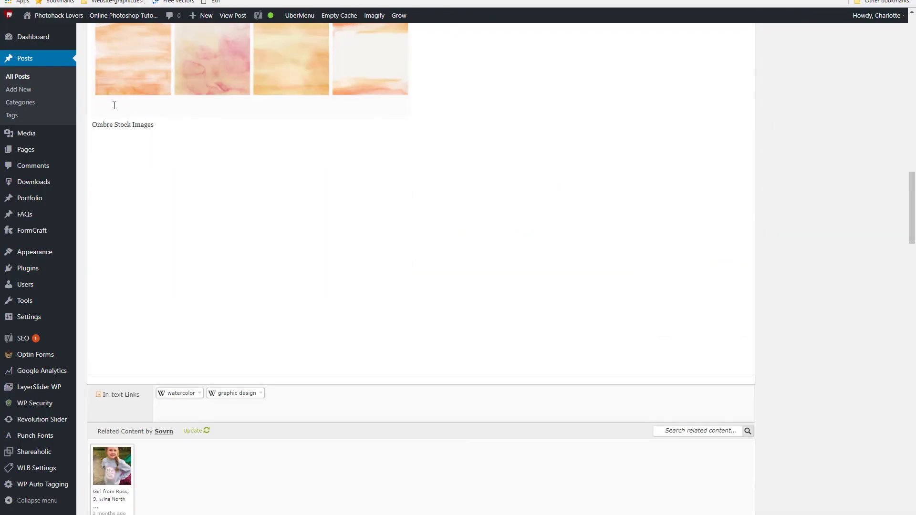
click(114, 105)
click(167, 128)
key(Return)
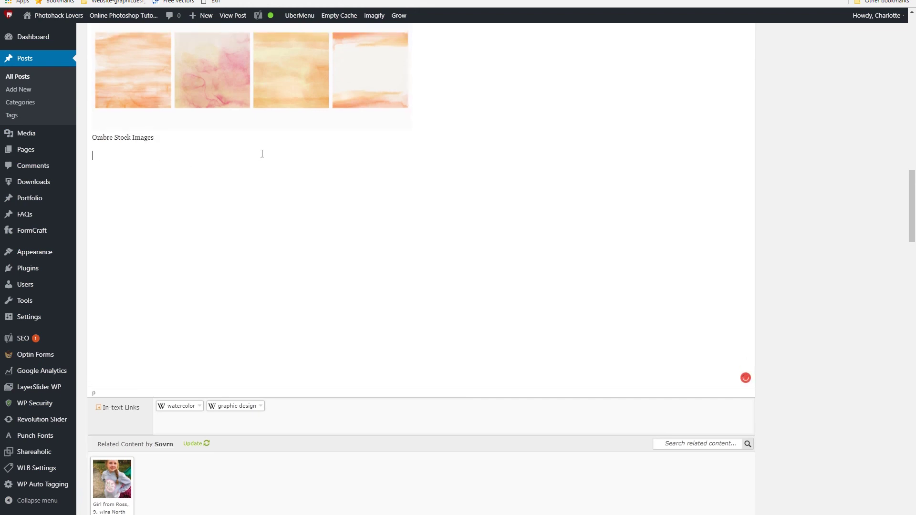
Start a Fusion Button shortcode and paste the copied checkout link as its Button URL
scroll(262, 153, up, 5)
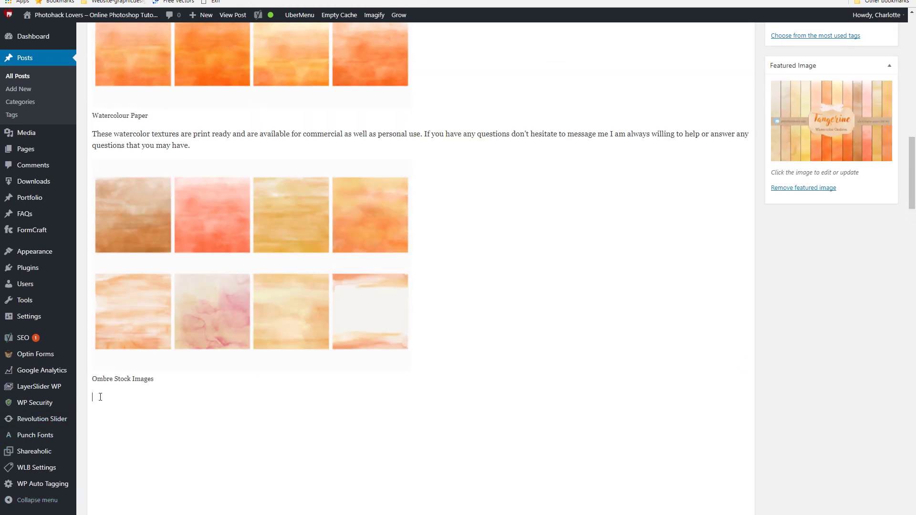
scroll(119, 224, up, 15)
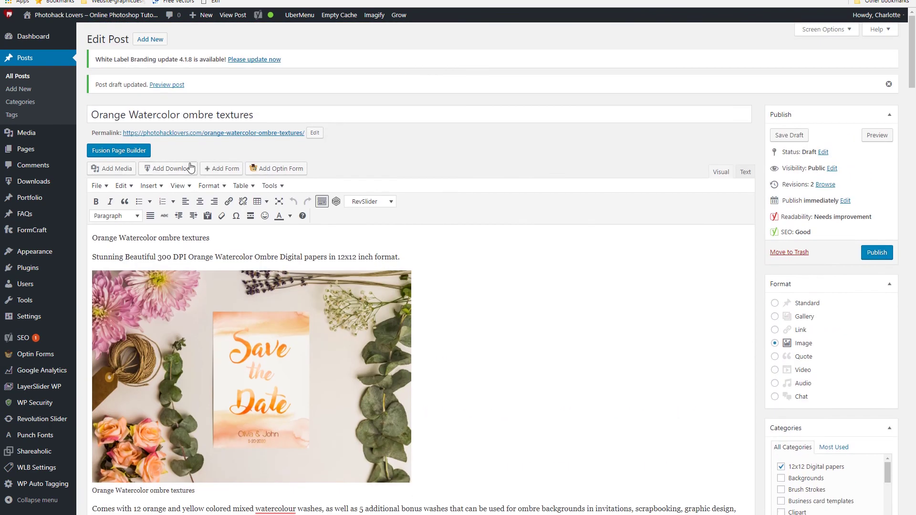
click(337, 202)
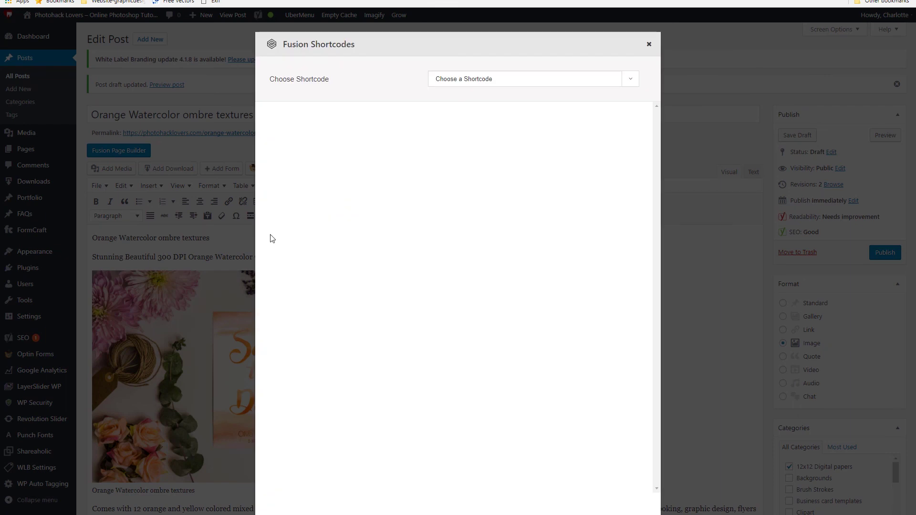
click(510, 83)
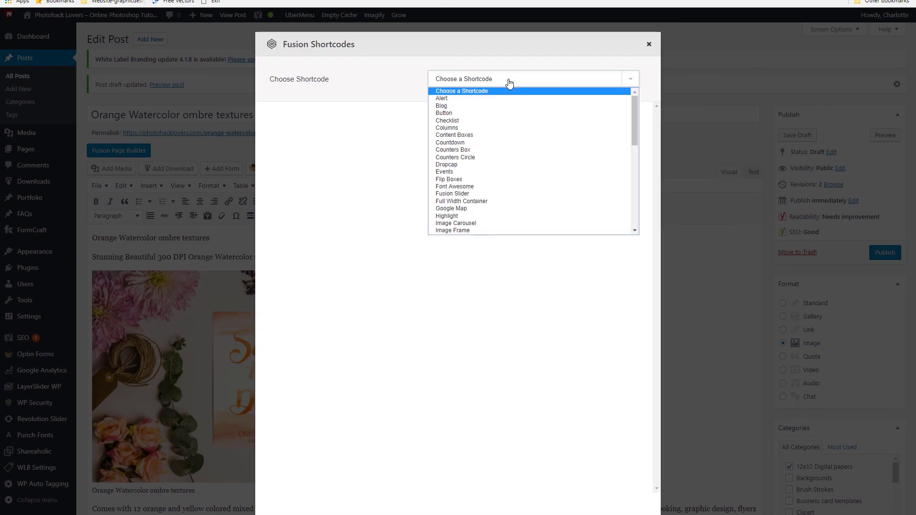
click(445, 113)
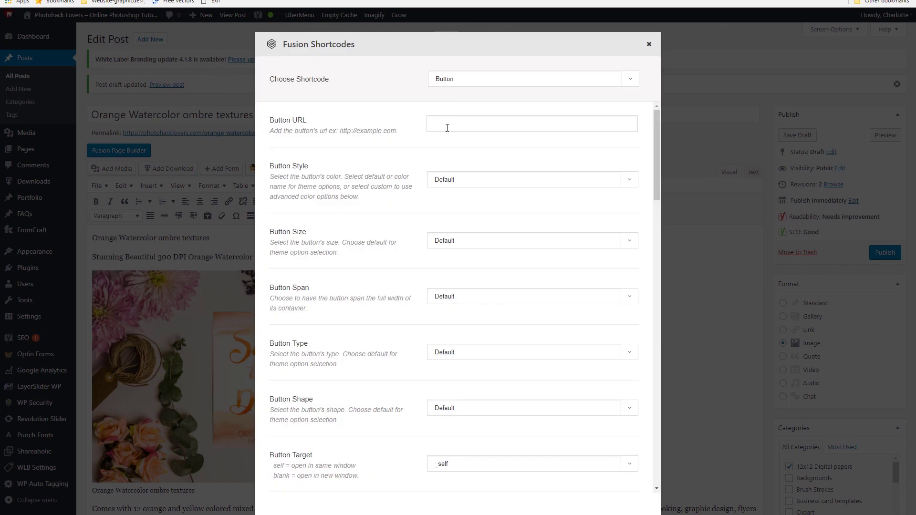
right_click(448, 127)
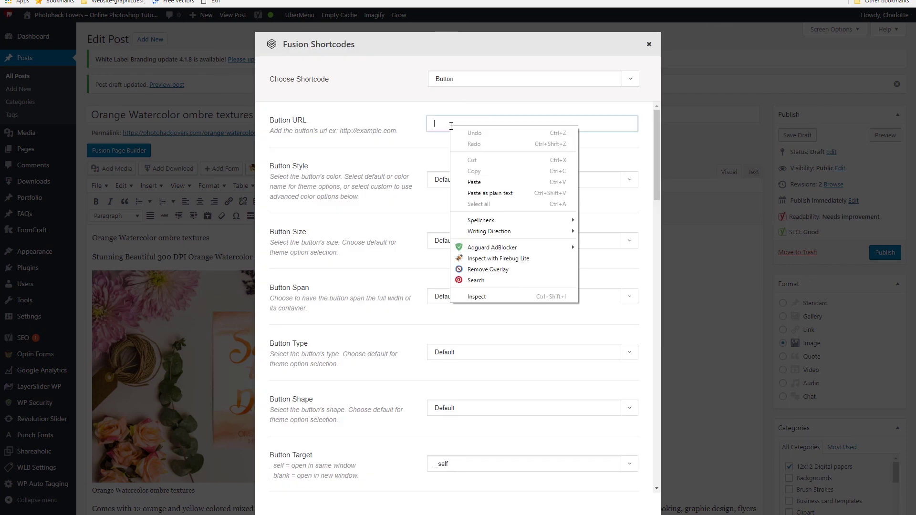
click(462, 178)
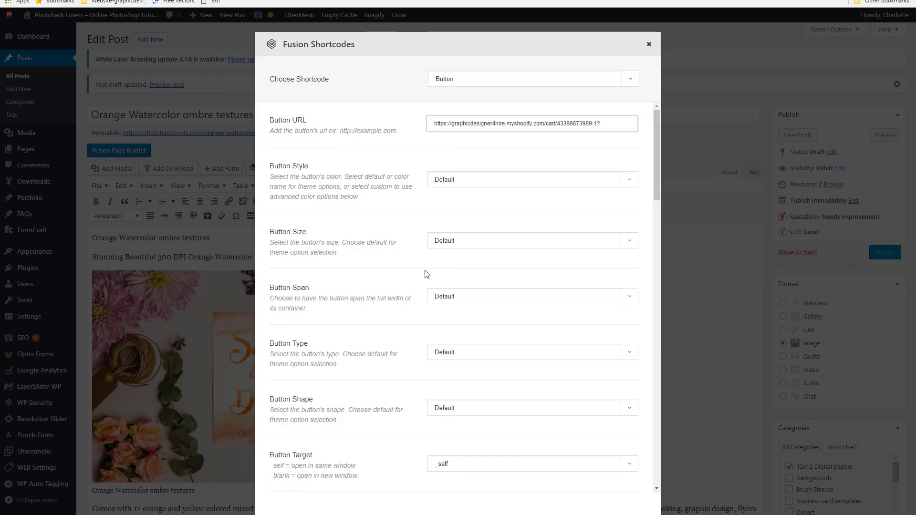
Set the button's type to Flat, its style to Green and its shape to Square
click(452, 354)
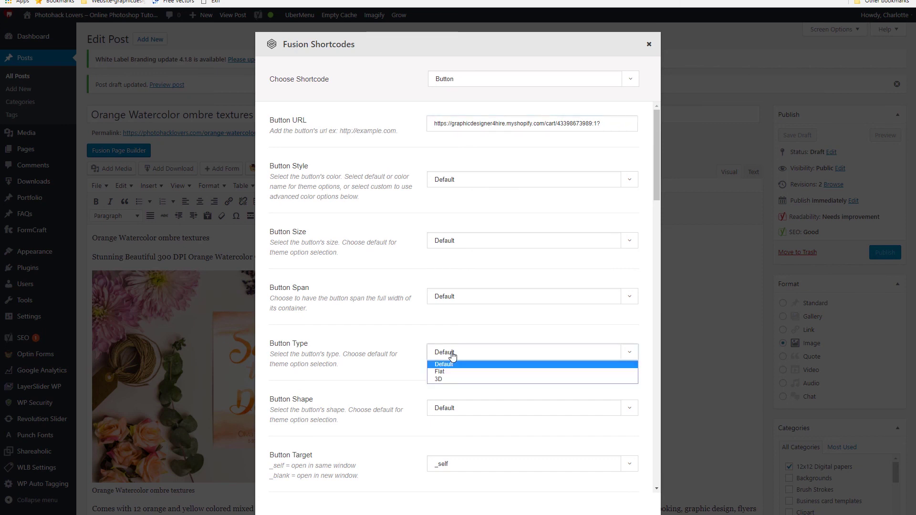
click(451, 372)
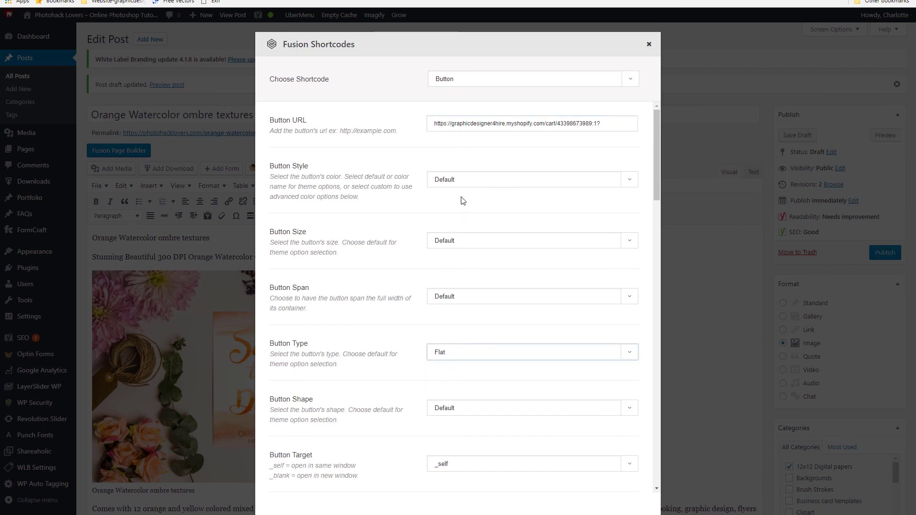
click(461, 184)
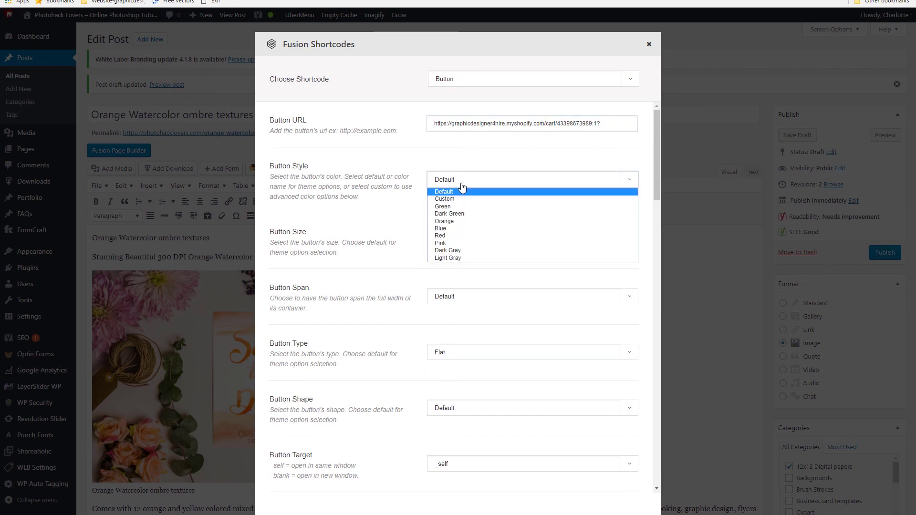
click(448, 207)
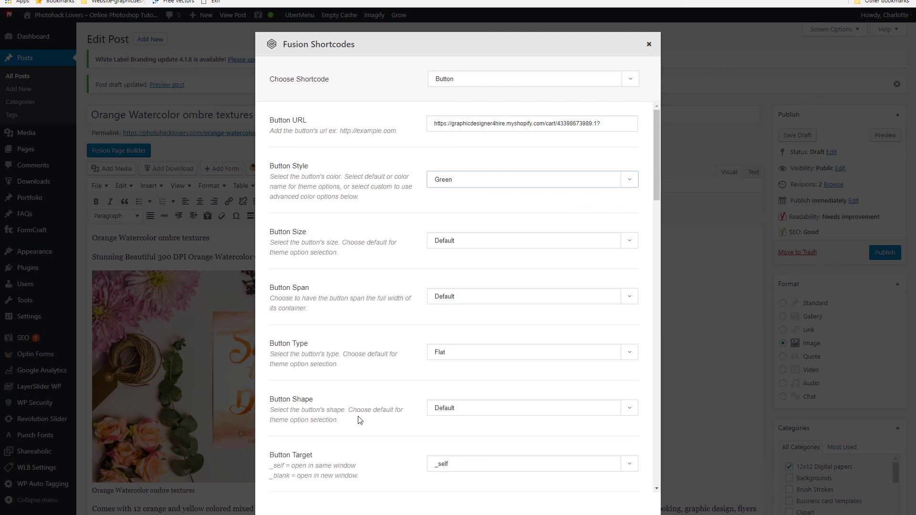
click(453, 409)
click(446, 428)
Set the button's text to Download
scroll(399, 438, down, 5)
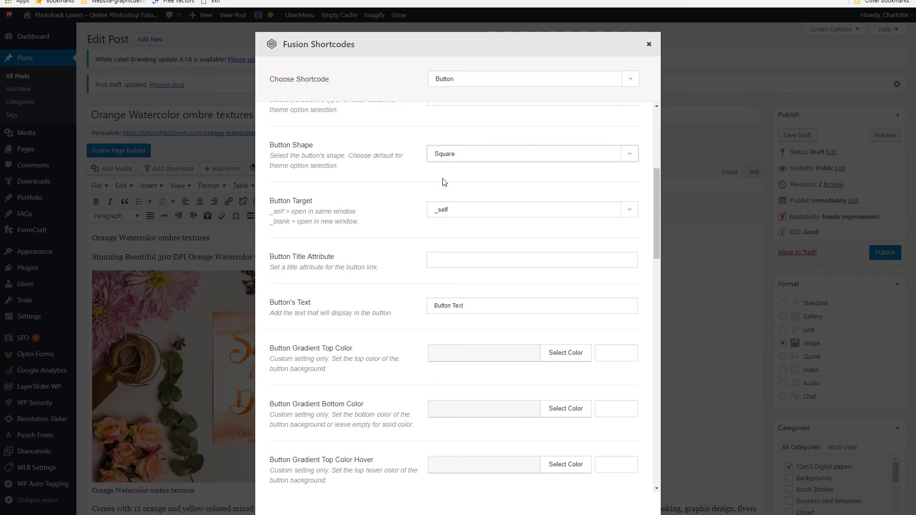
triple_click(475, 308)
text(Do)
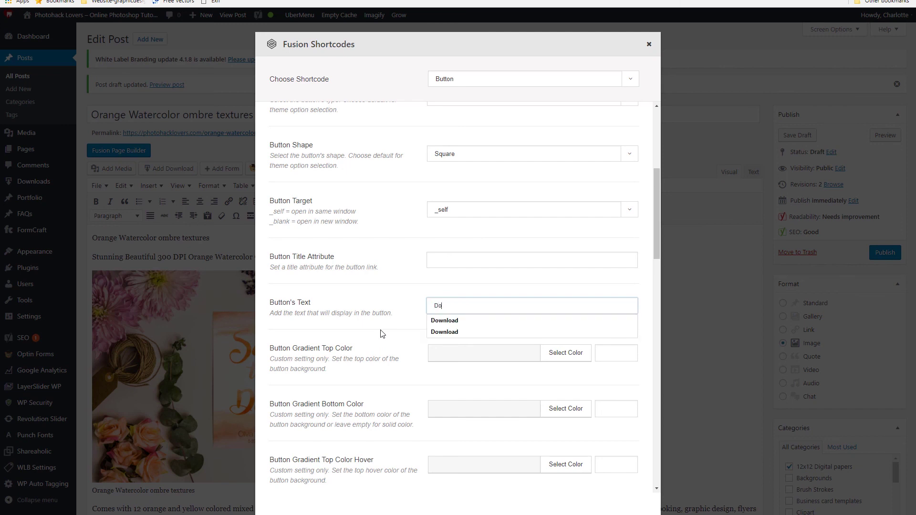
click(477, 320)
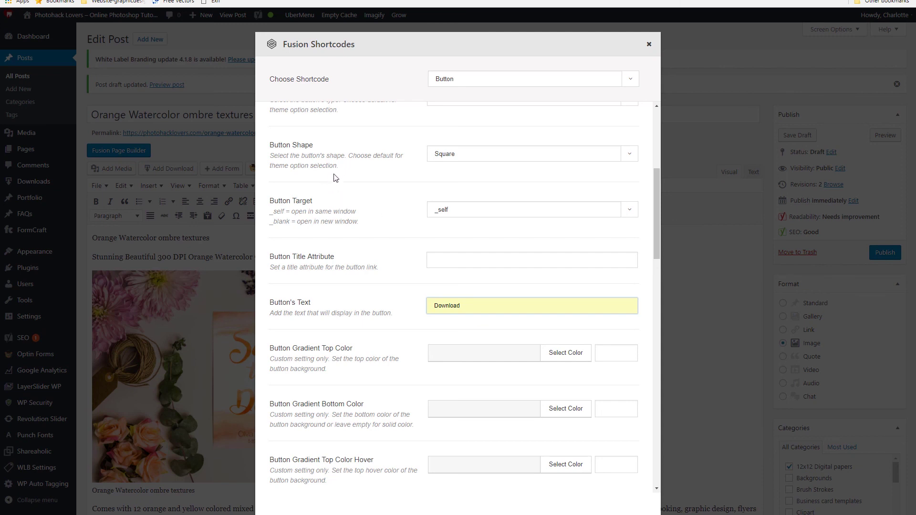
Give the button the download icon and insert the shortcode into the post
scroll(303, 309, down, 10)
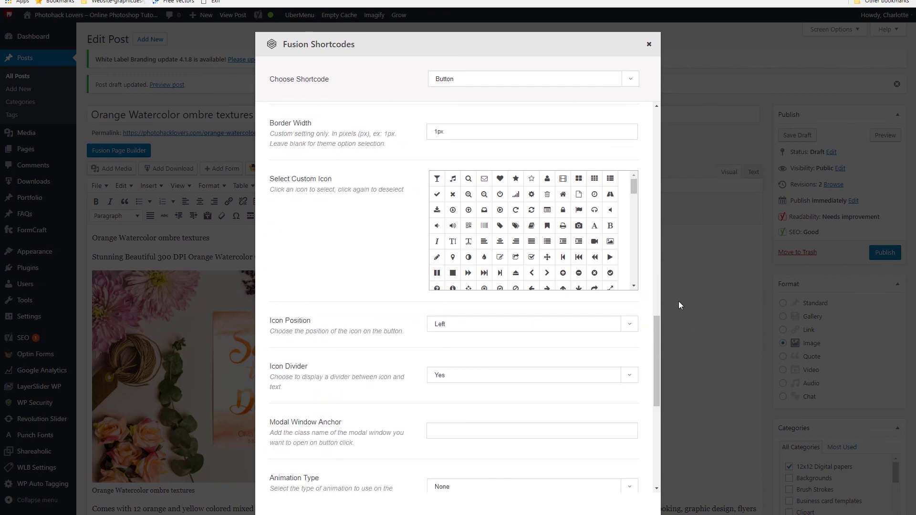
click(435, 212)
scroll(376, 321, down, 1)
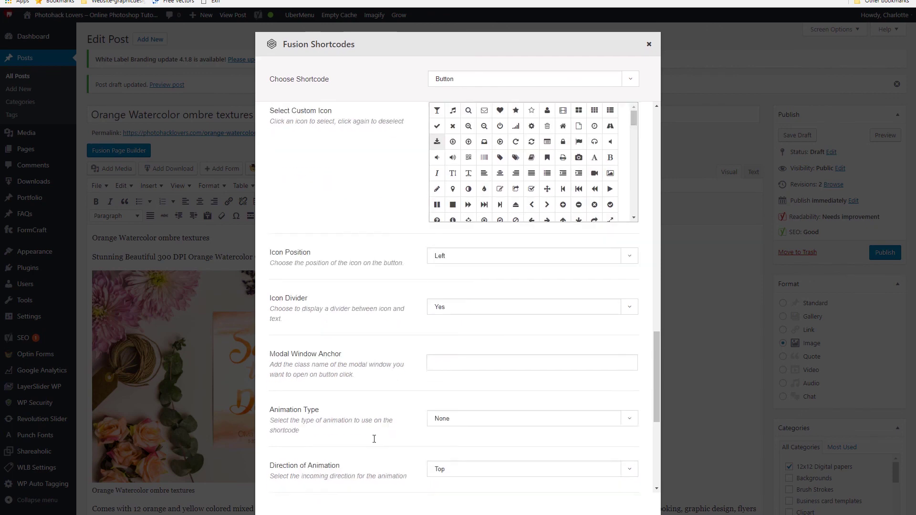
scroll(375, 439, down, 4)
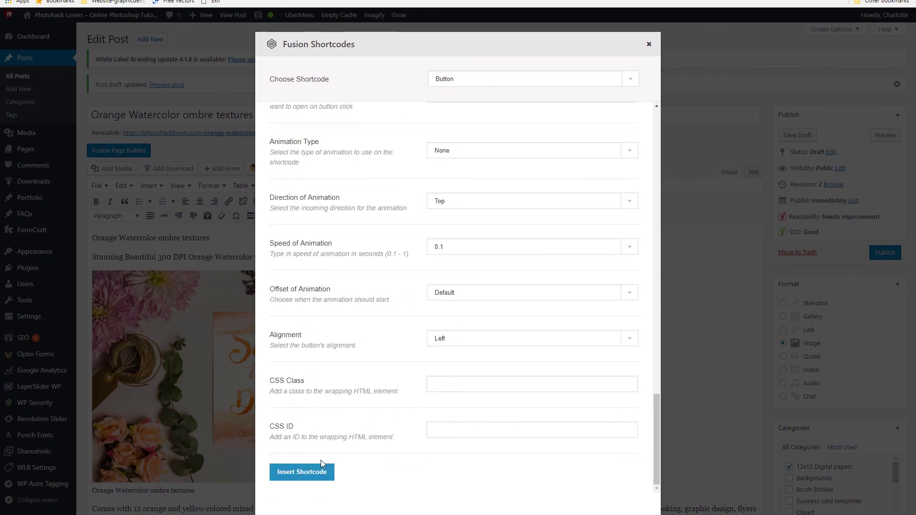
click(298, 475)
Check the post's content and publish the Orange Watercolor ombre textures post
scroll(173, 429, down, 8)
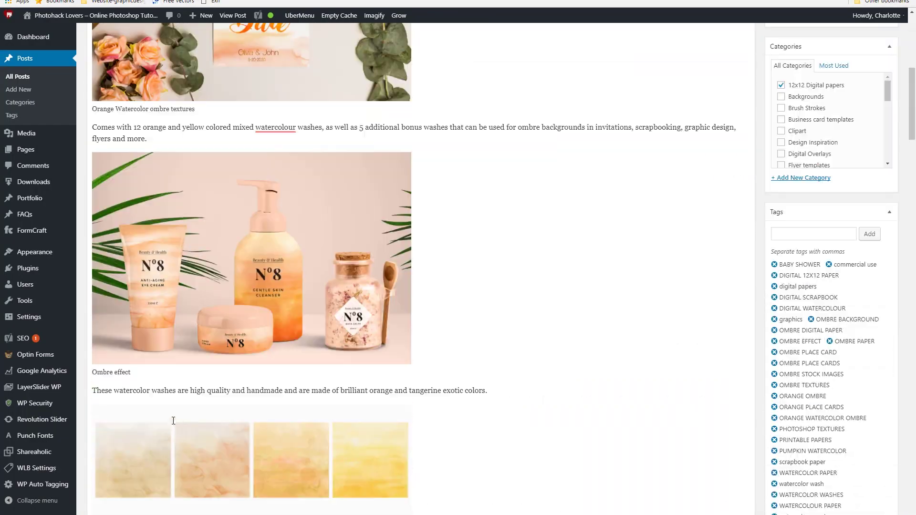
scroll(173, 420, down, 10)
scroll(178, 333, up, 8)
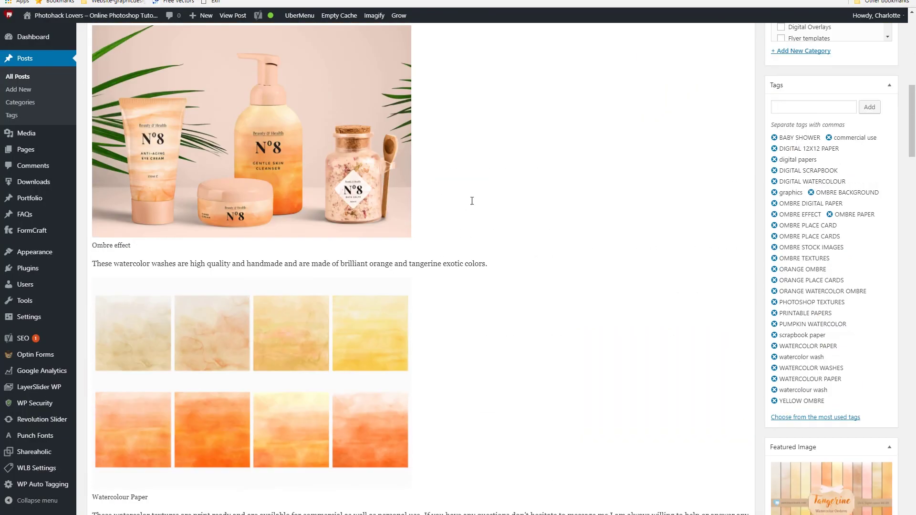
scroll(473, 201, up, 10)
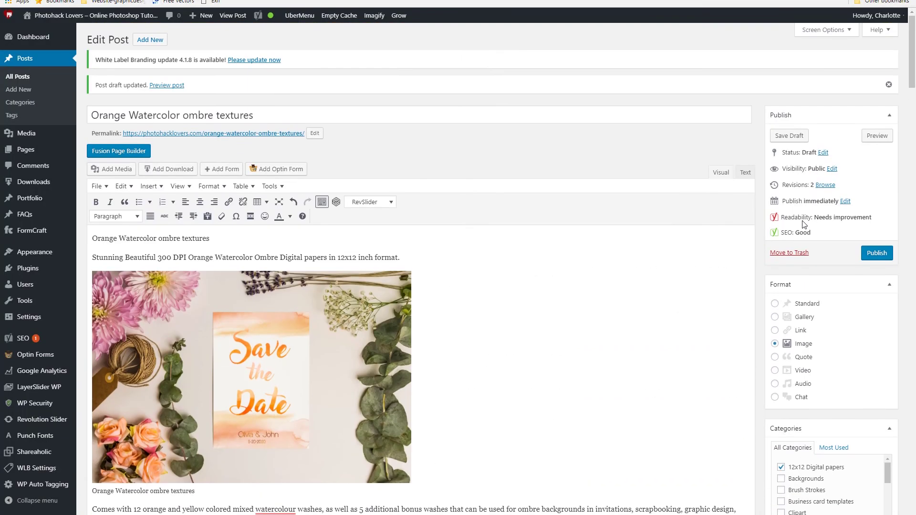
click(877, 253)
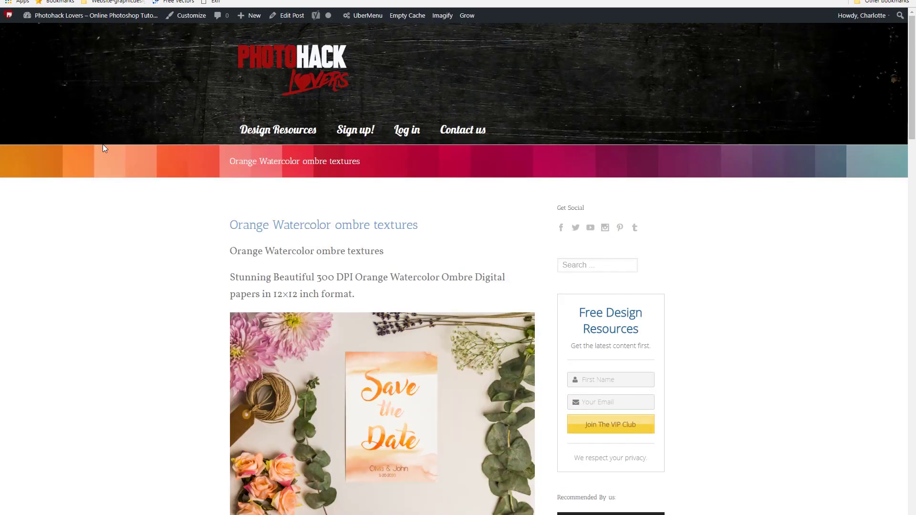
Review the published Orange Watercolor ombre textures post and view the Ombre effect image enlarged
scroll(102, 148, down, 8)
scroll(102, 149, up, 8)
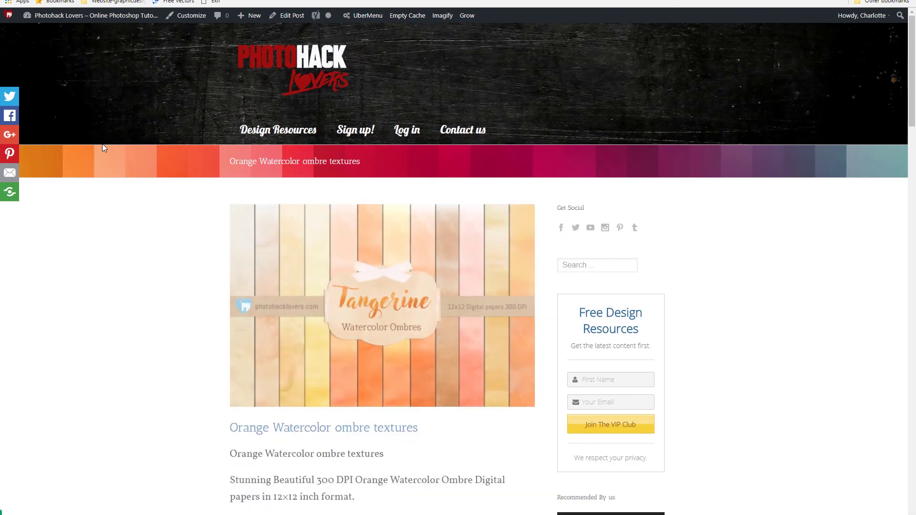
scroll(446, 432, down, 10)
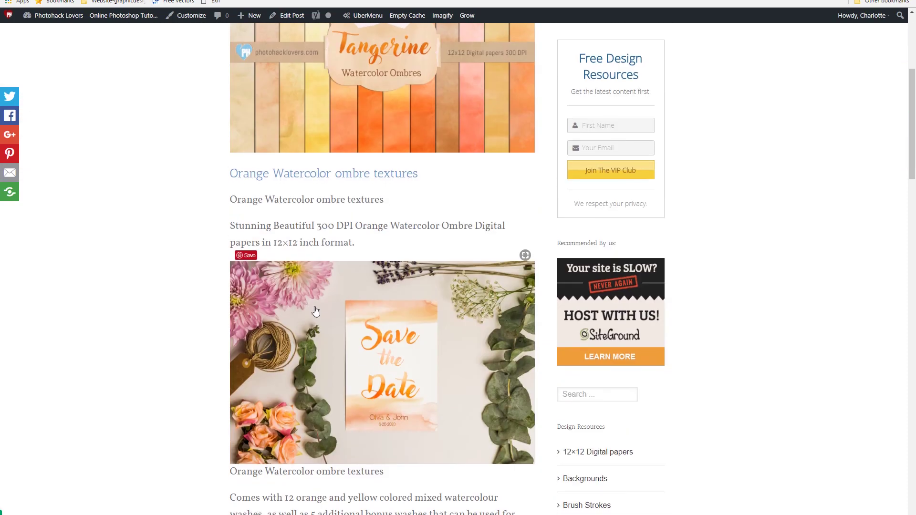
scroll(295, 289, down, 5)
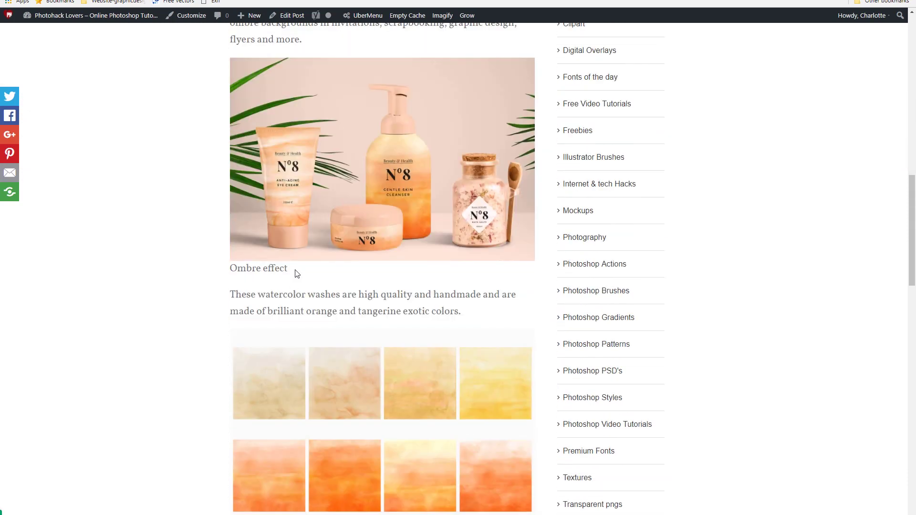
click(341, 174)
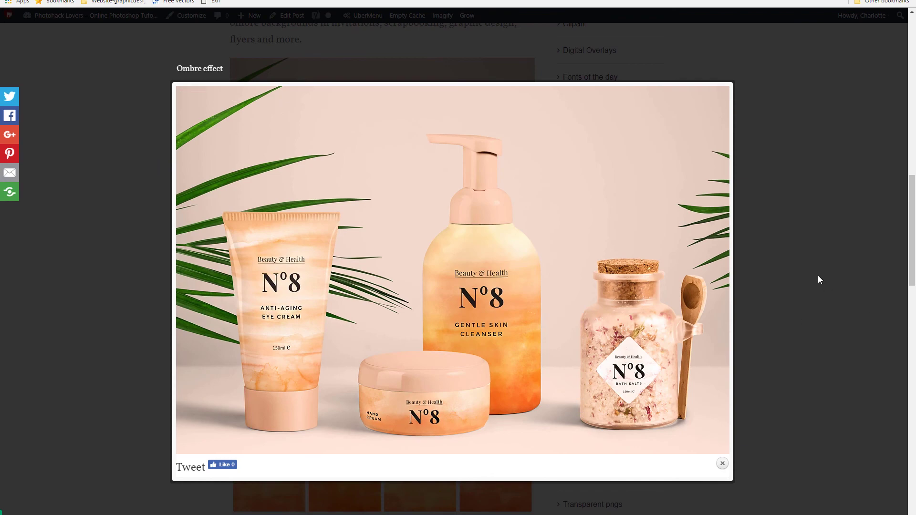
click(787, 266)
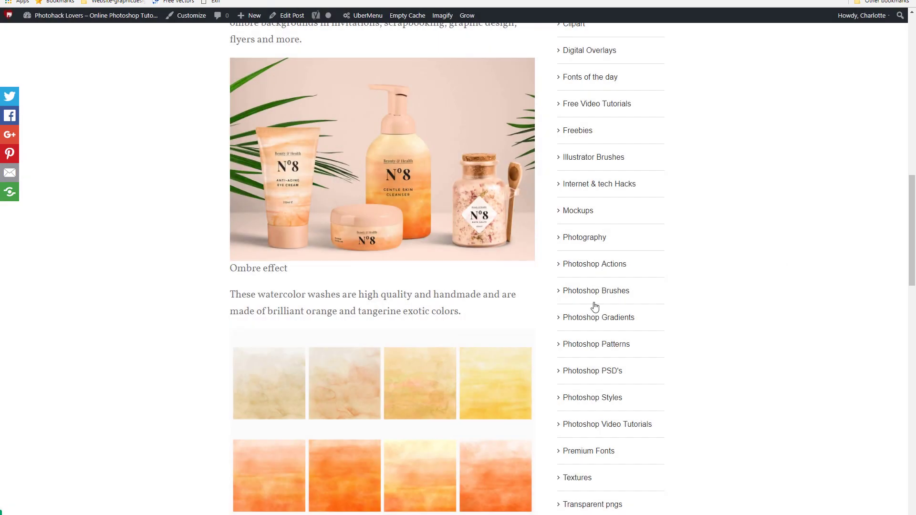
Test the post's Download button through to the Shopify checkout and return to the post
scroll(448, 460, down, 13)
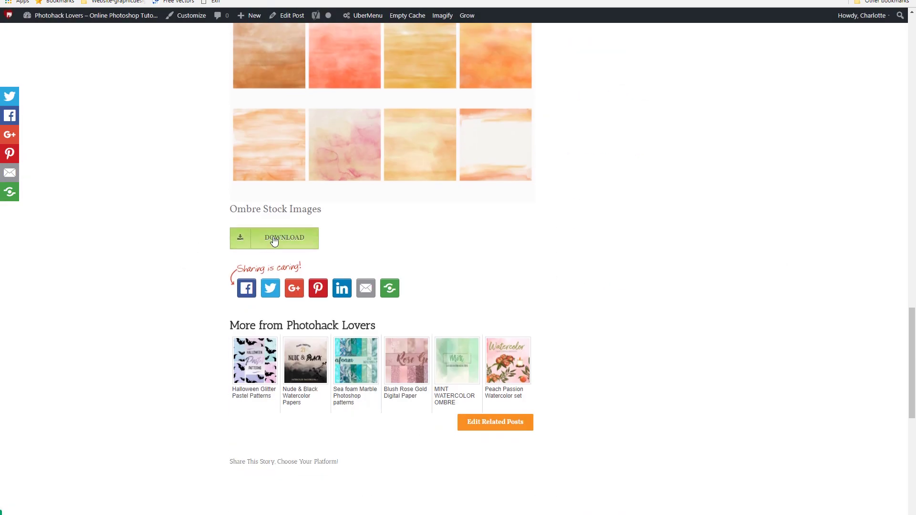
click(251, 248)
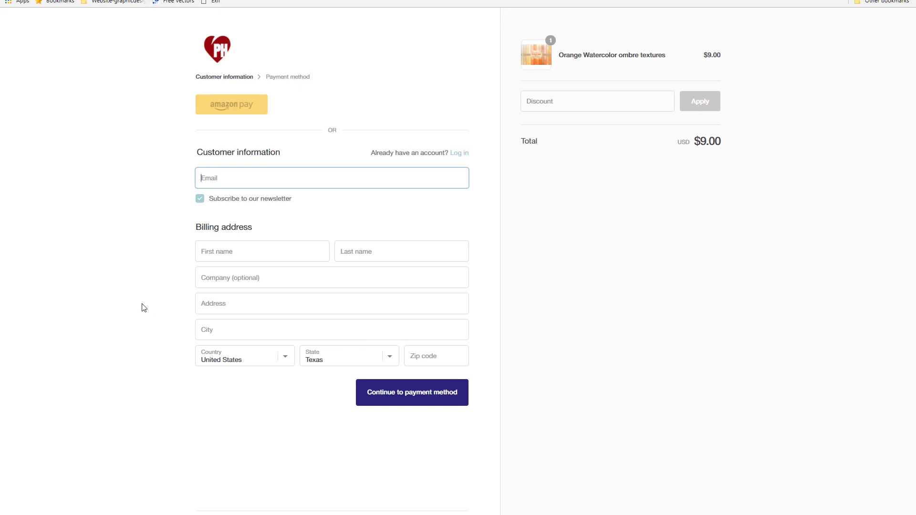
key(alt+Left)
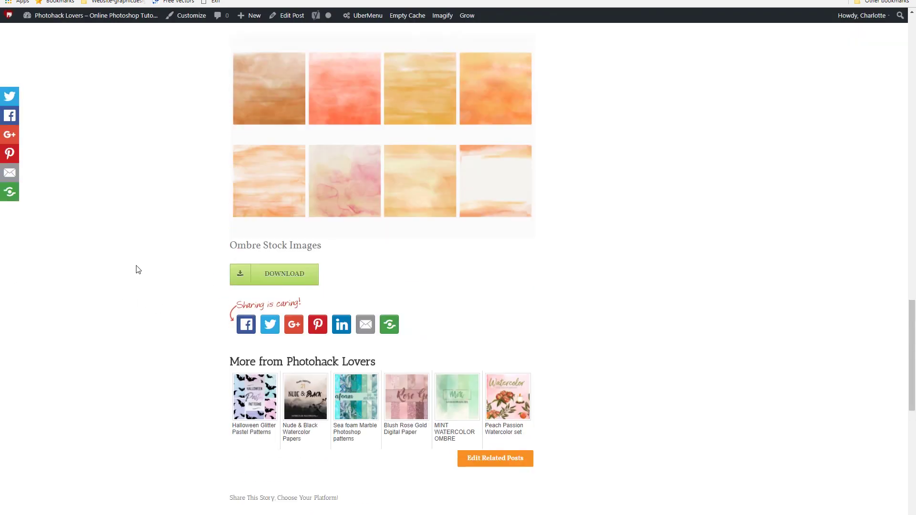
scroll(137, 267, up, 15)
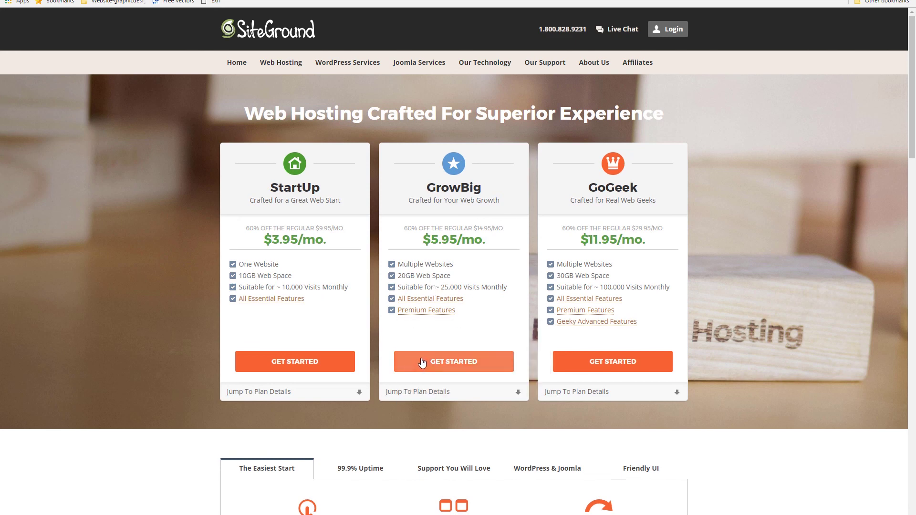
Choose SiteGround's GrowBig hosting plan and examine the domain, plan, purchase and extra service sections of the sign-up form
click(431, 366)
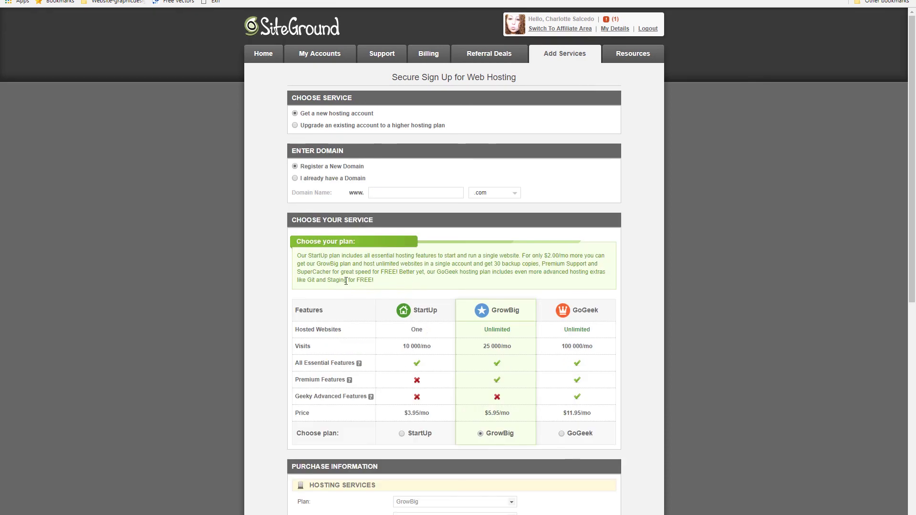
scroll(354, 290, down, 8)
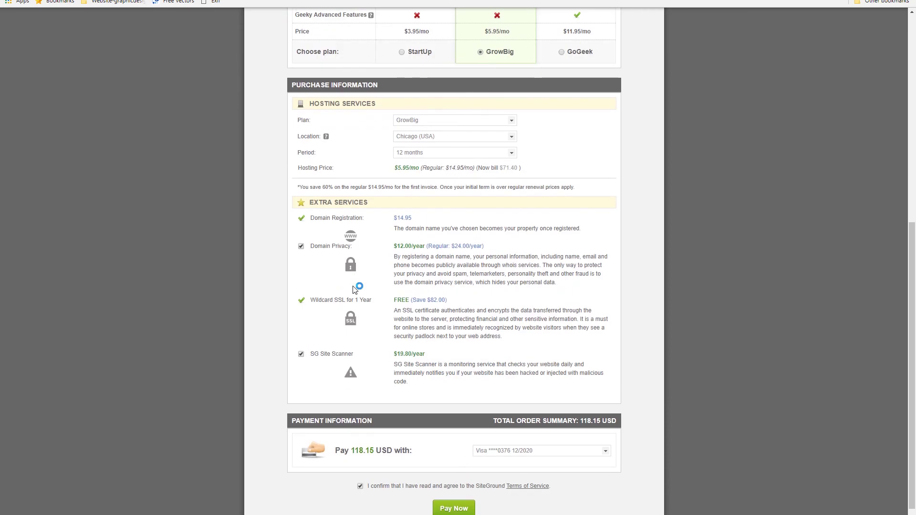
scroll(353, 289, up, 5)
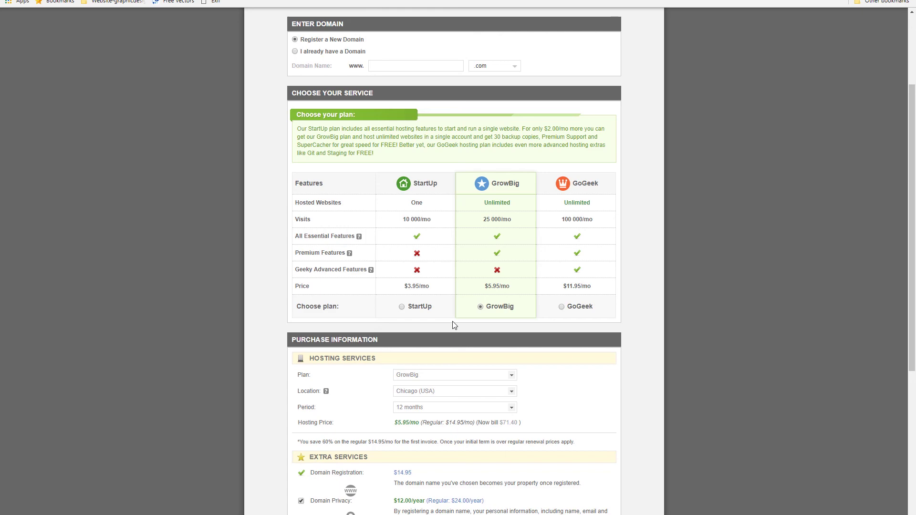
scroll(294, 281, up, 3)
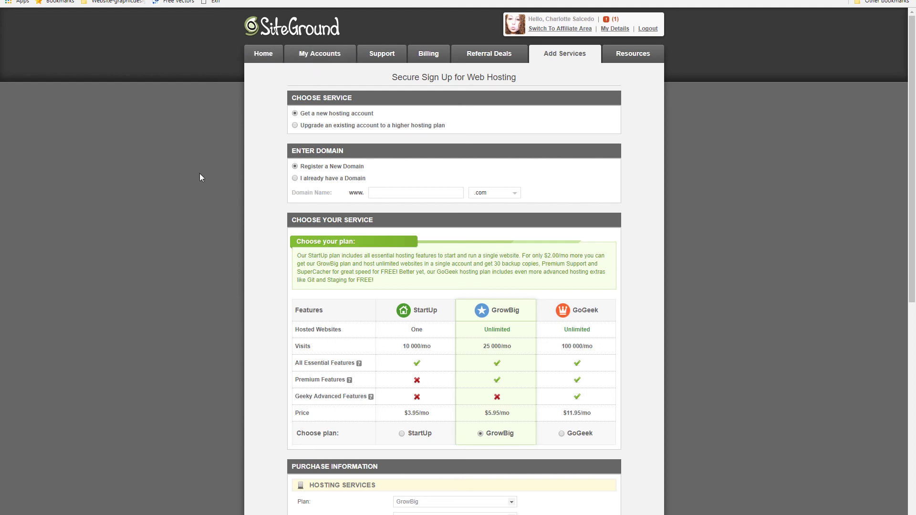
scroll(180, 146, down, 8)
scroll(244, 228, up, 8)
scroll(628, 366, down, 10)
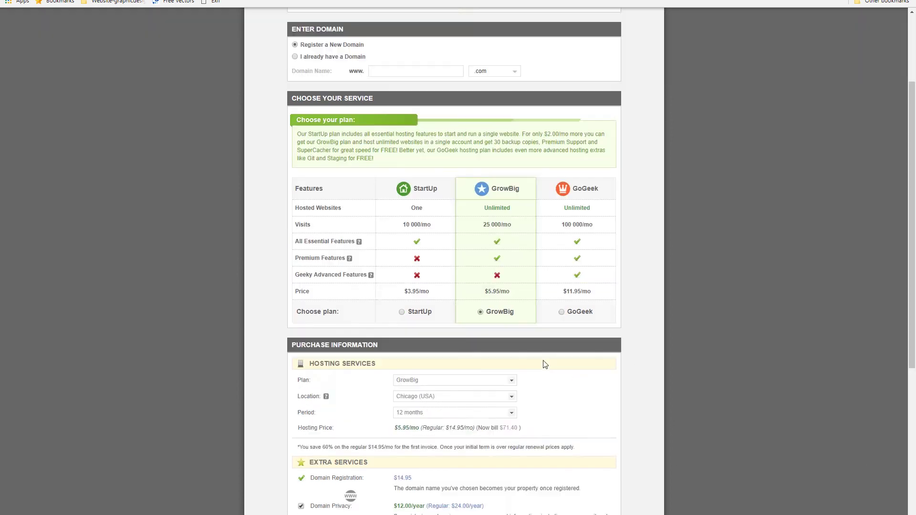
scroll(409, 337, up, 10)
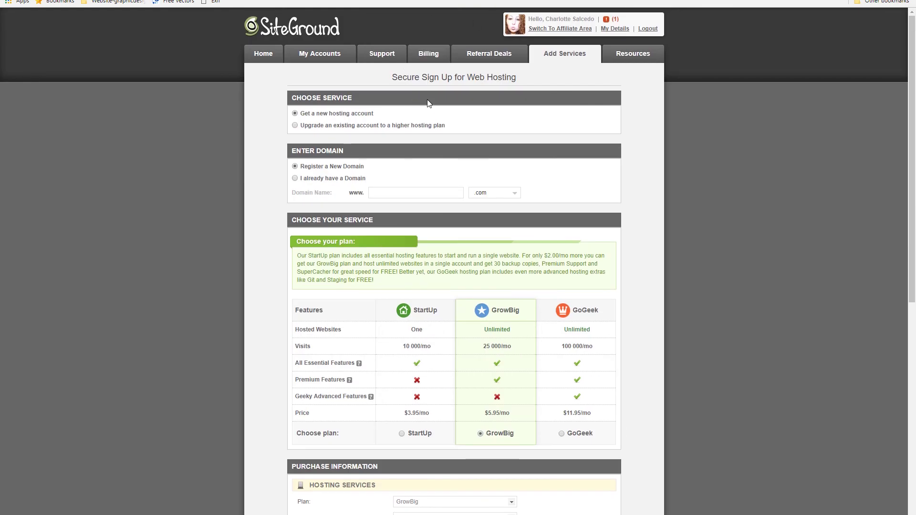
scroll(612, 90, down, 5)
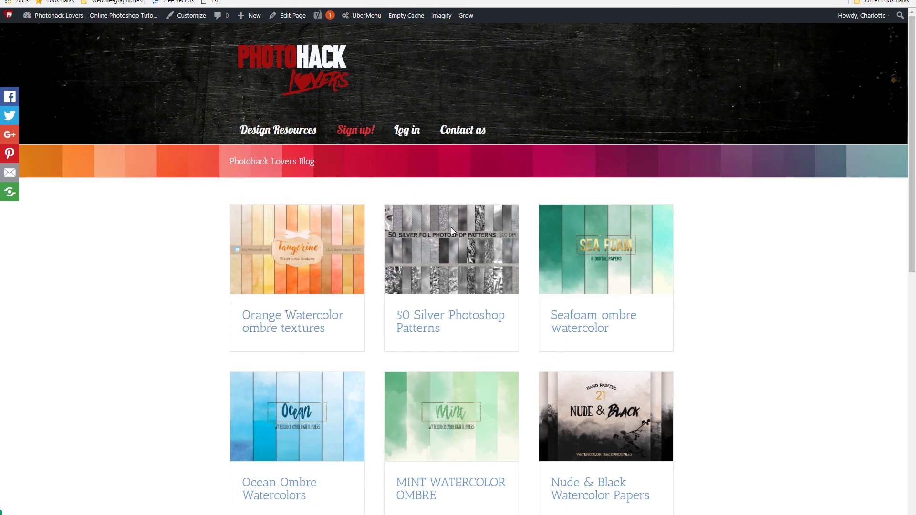
Look over the Photohack Lovers Blog page, checking the grid of product posts, the pagination and the footer
mouse_move(284, 249)
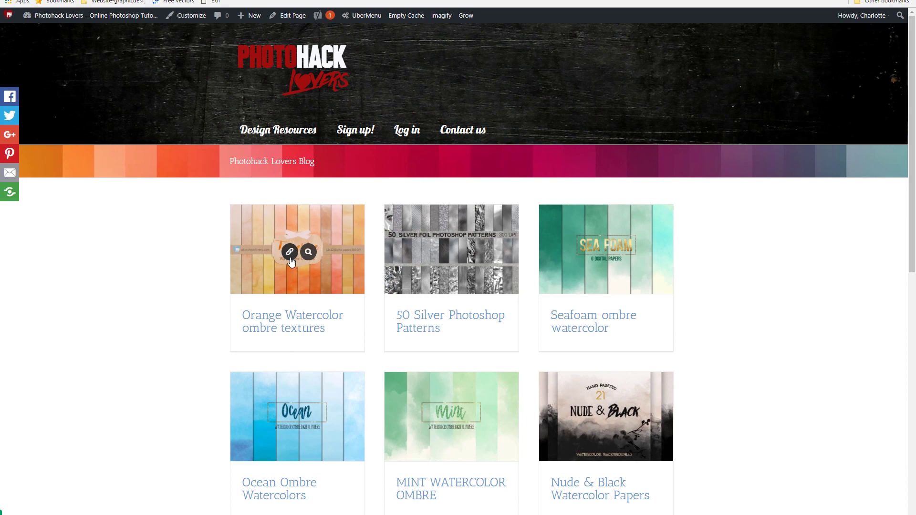
scroll(246, 340, down, 10)
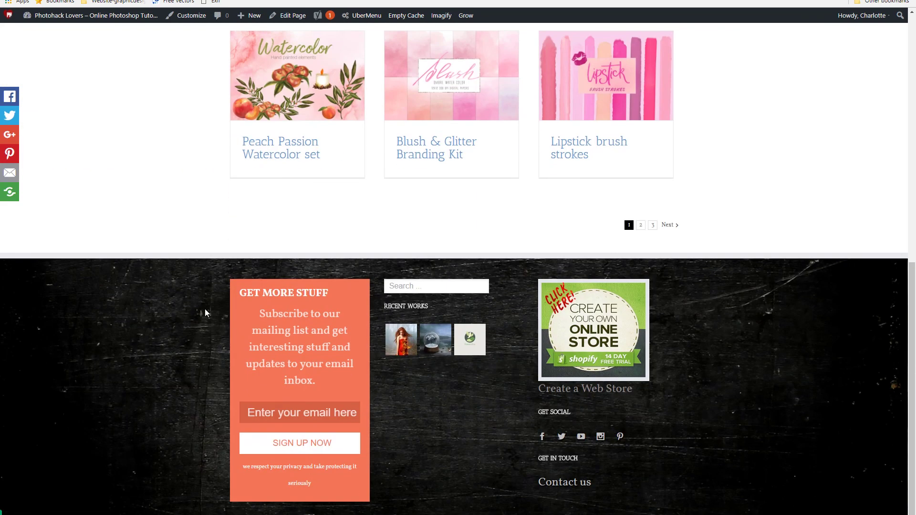
scroll(205, 308, up, 10)
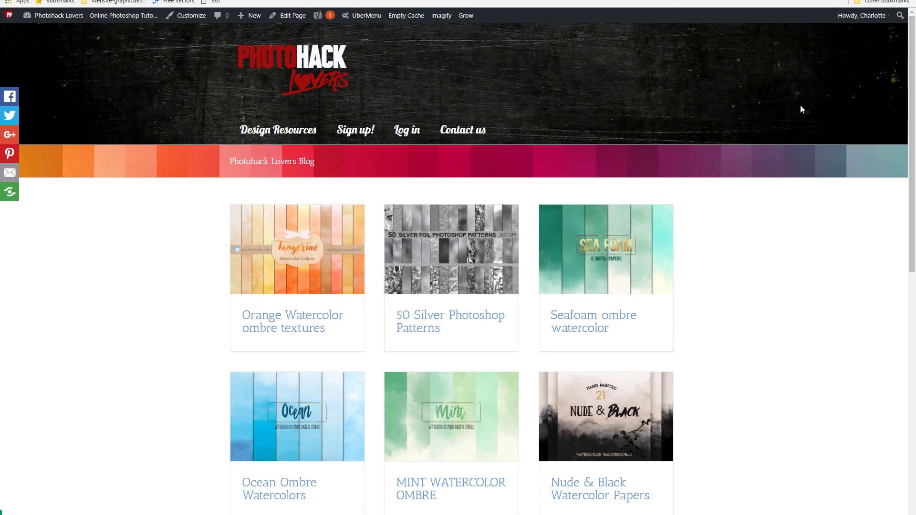
scroll(512, 259, down, 10)
scroll(323, 239, up, 8)
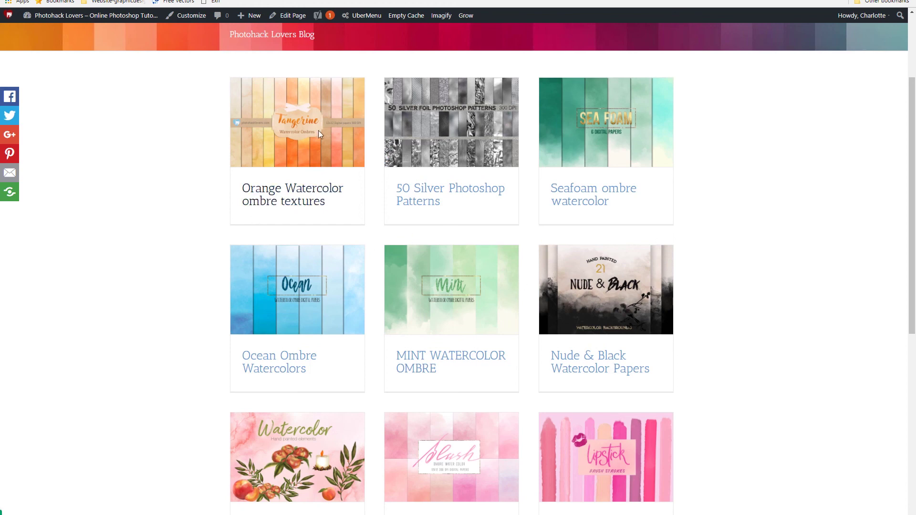
mouse_move(614, 167)
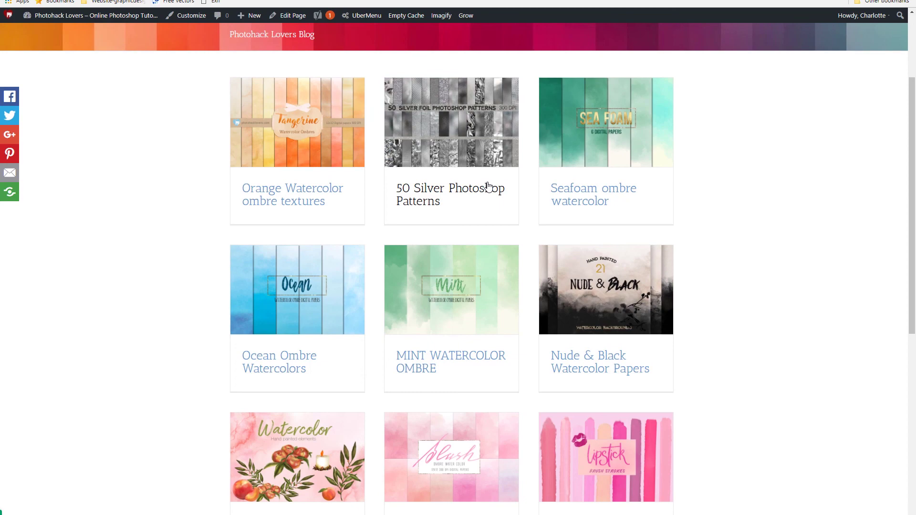
scroll(476, 368, down, 10)
scroll(315, 168, up, 12)
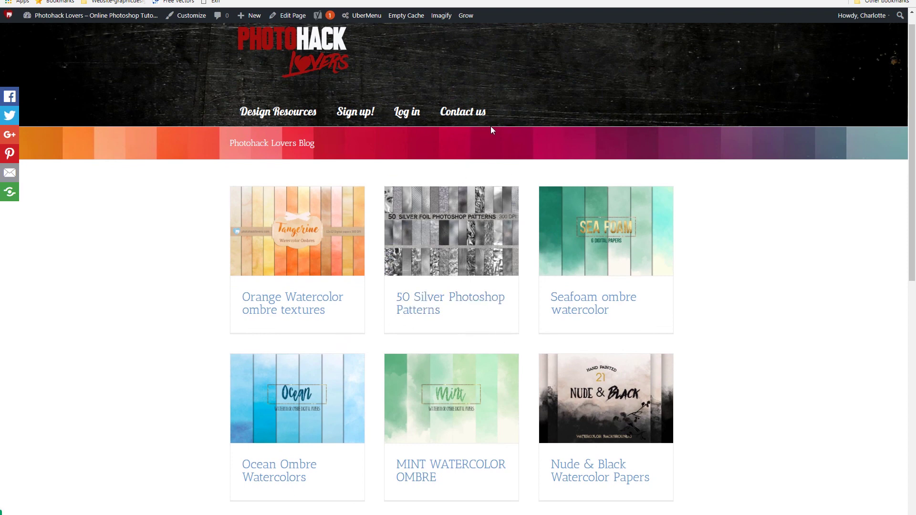
mouse_move(296, 407)
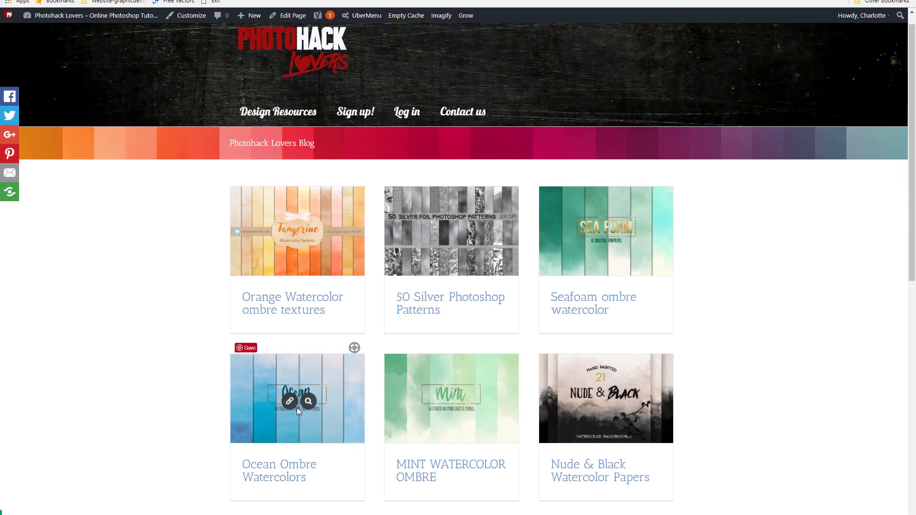
scroll(479, 158, down, 8)
scroll(479, 157, up, 8)
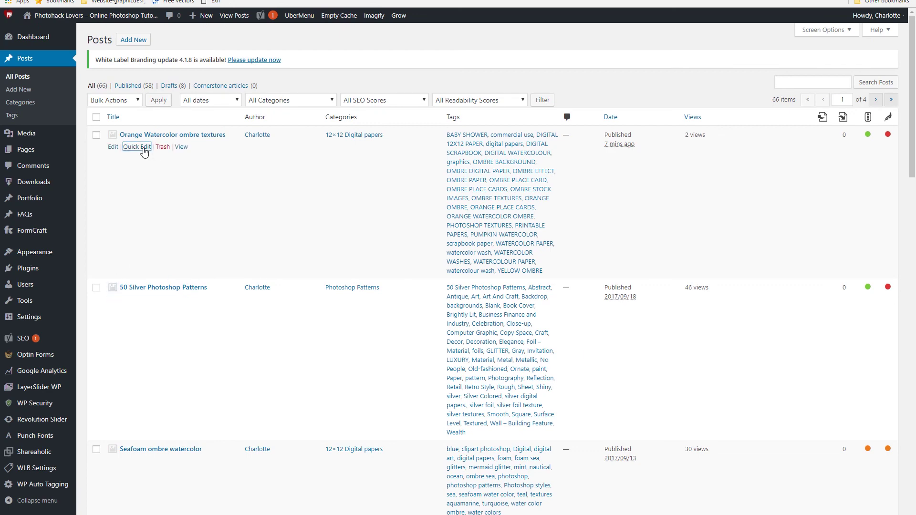
Open the quick edit options of the Orange Watercolor ombre textures post and look through the WordPress posts list
click(137, 147)
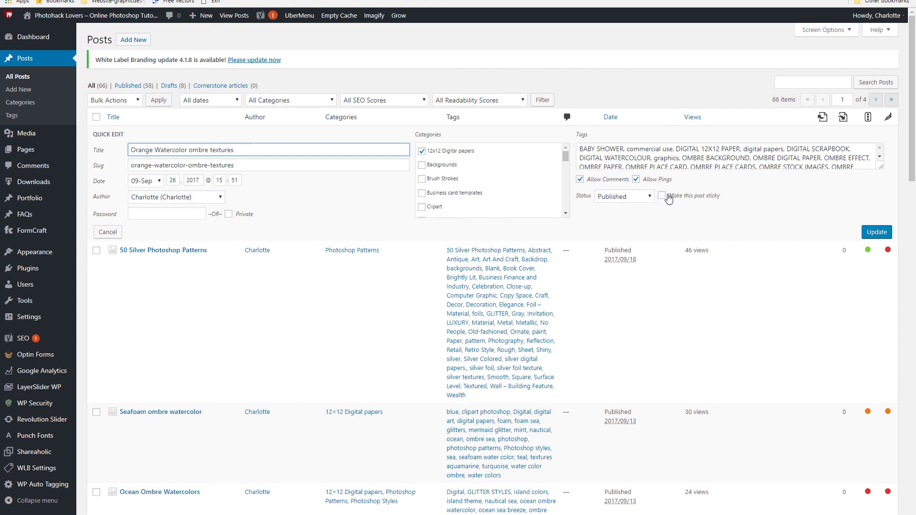
scroll(684, 415, down, 10)
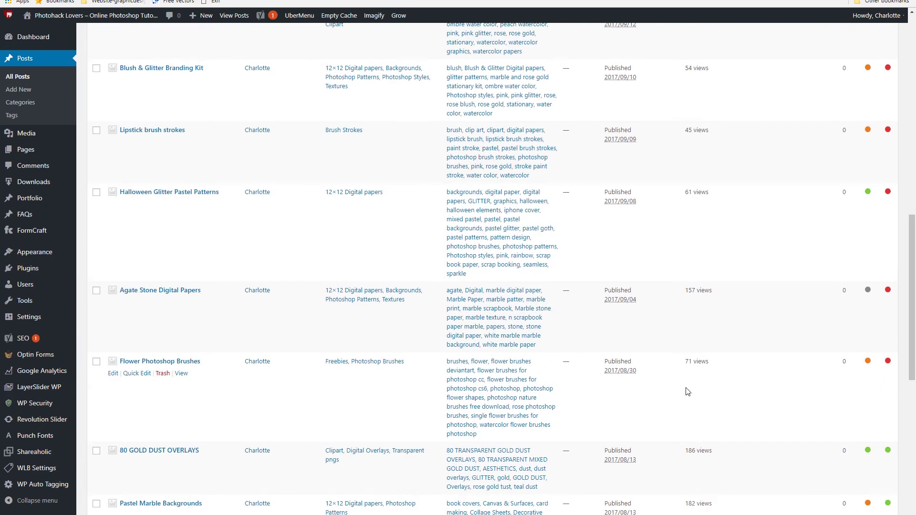
scroll(687, 391, down, 5)
scroll(687, 391, up, 20)
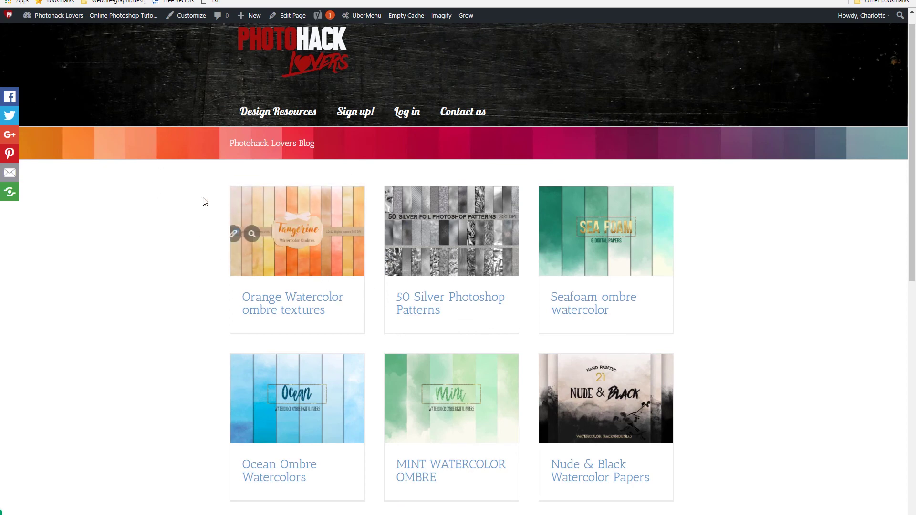
Recheck the blog page with the Orange Watercolor ombre textures post from header to footer
scroll(329, 164, up, 1)
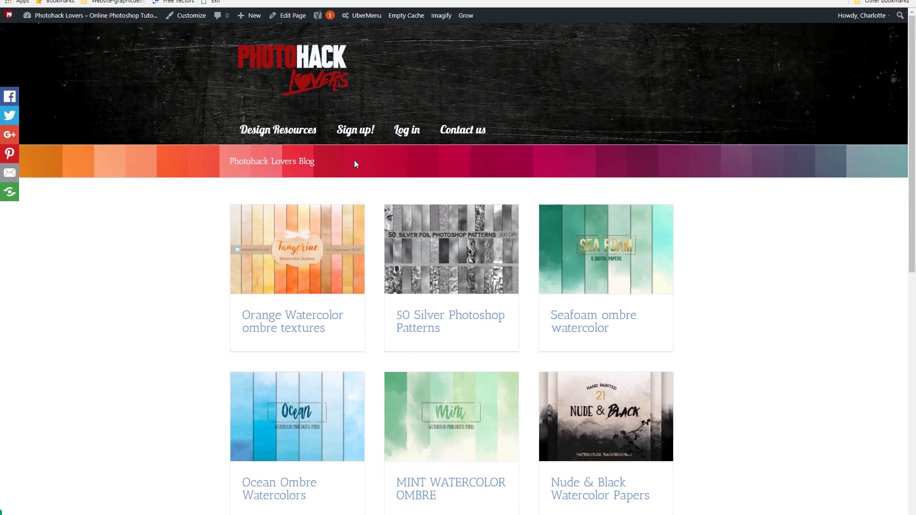
scroll(598, 203, down, 10)
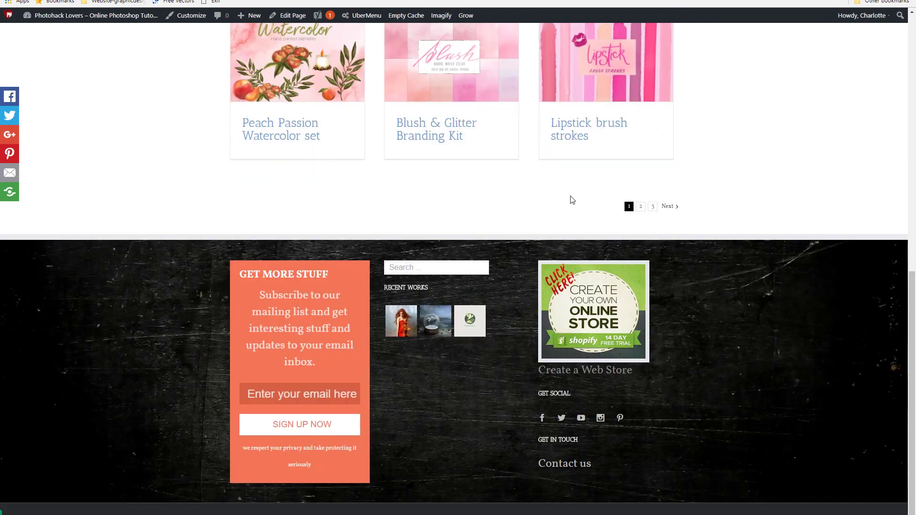
scroll(400, 291, up, 10)
scroll(239, 186, up, 1)
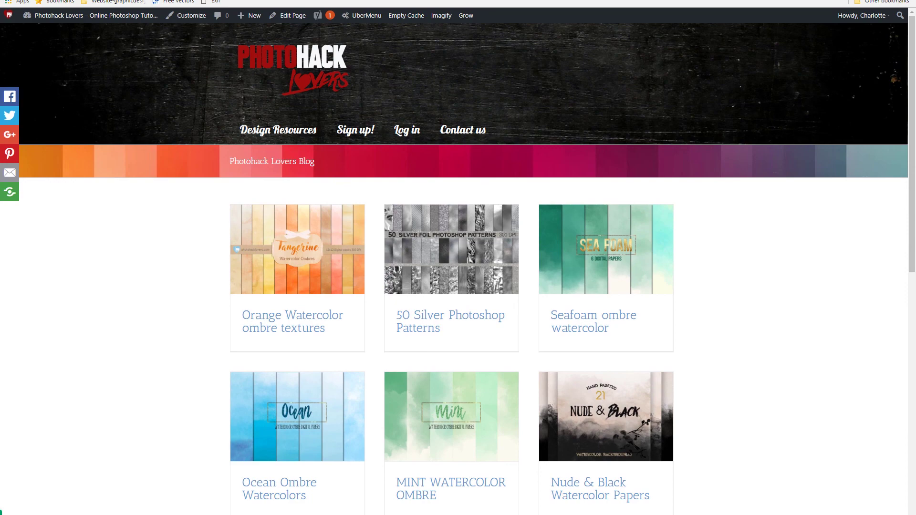
Inspect the logged-out view of the blog page and open the 50 Silver Photoshop Patterns post
scroll(255, 251, down, 1)
scroll(231, 191, down, 10)
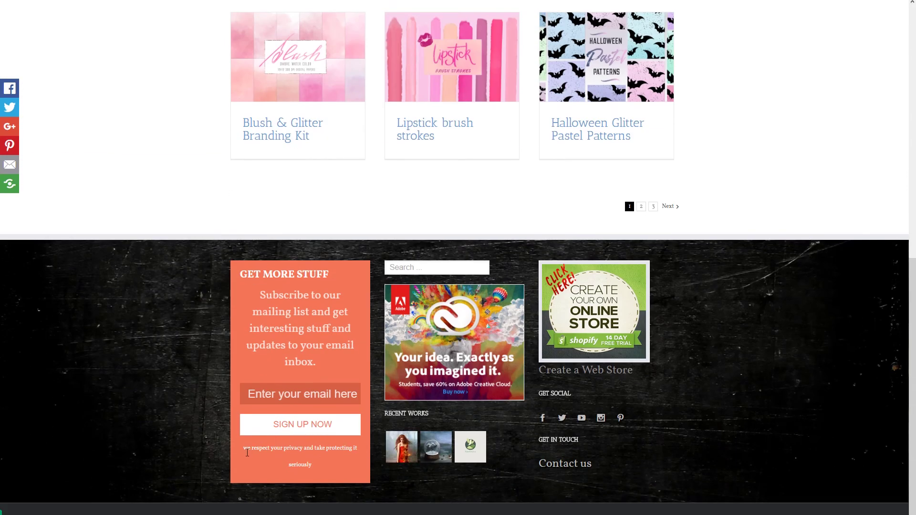
scroll(330, 315, up, 11)
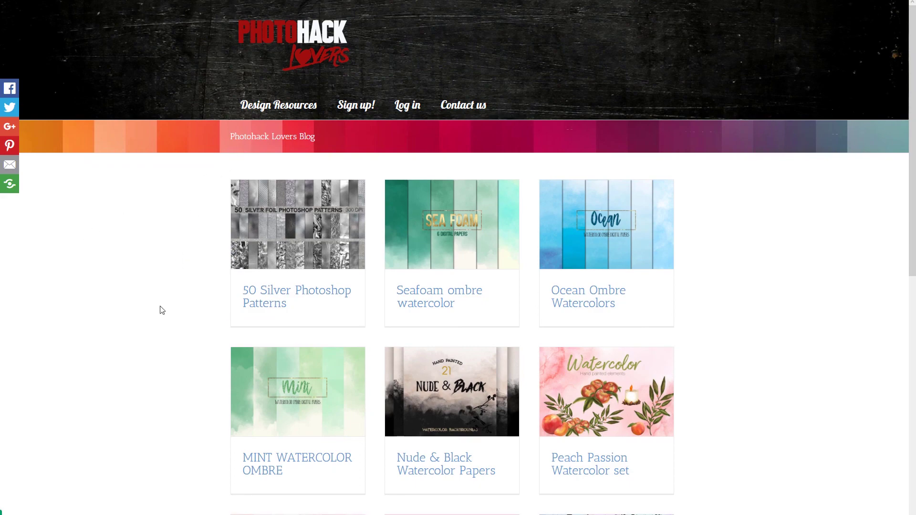
scroll(163, 190, down, 10)
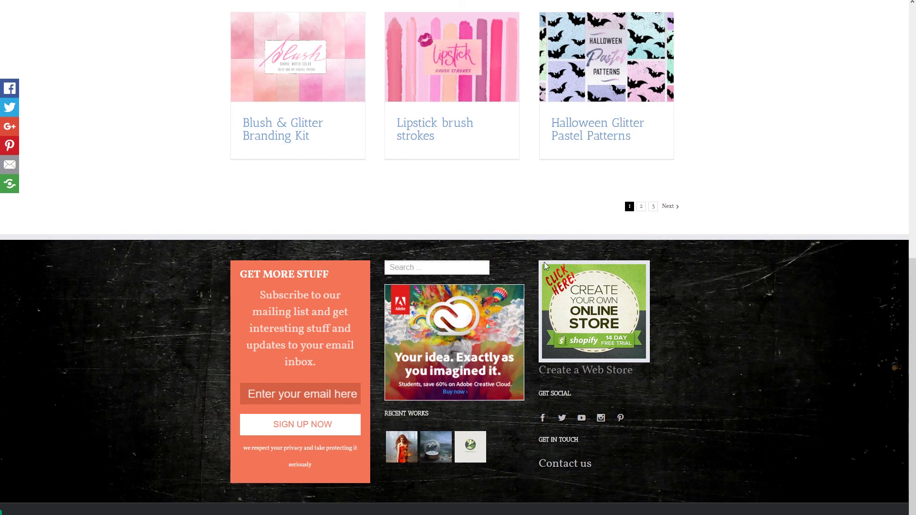
scroll(708, 235, up, 10)
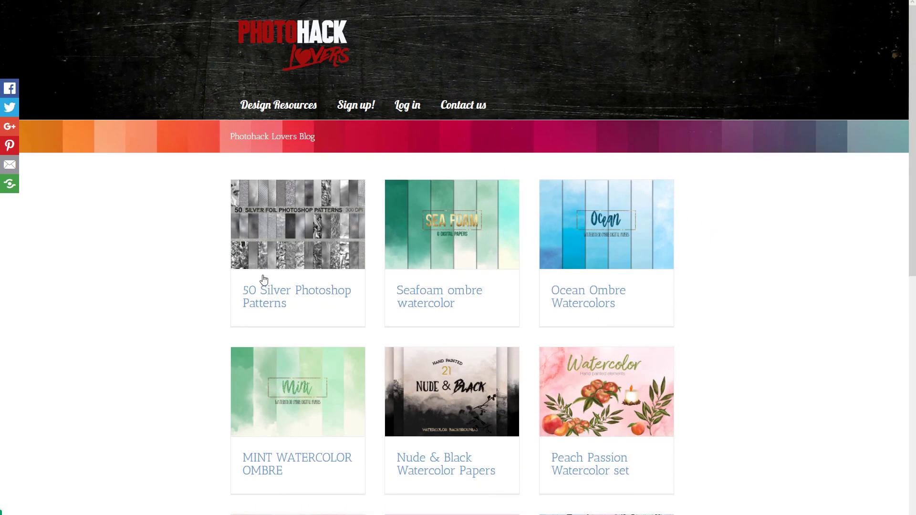
click(330, 284)
scroll(508, 364, down, 3)
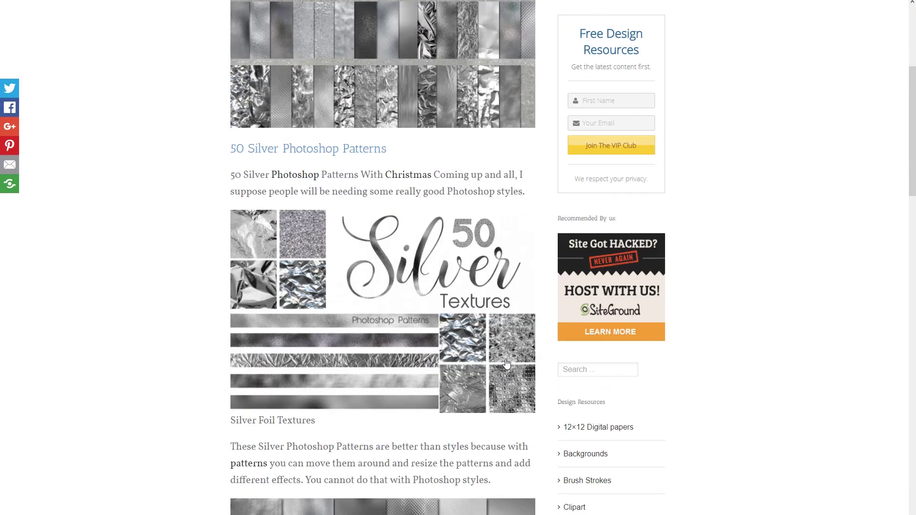
Look over the 50 Silver Photoshop Patterns post, checking its images, description, sidebar signup form, comment form and footer
scroll(568, 377, down, 4)
scroll(568, 380, down, 15)
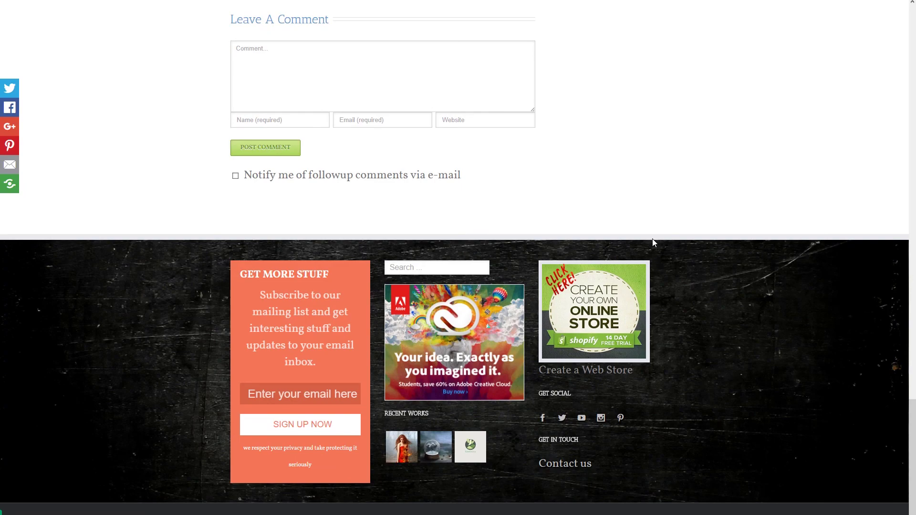
scroll(419, 254, up, 15)
scroll(398, 235, up, 7)
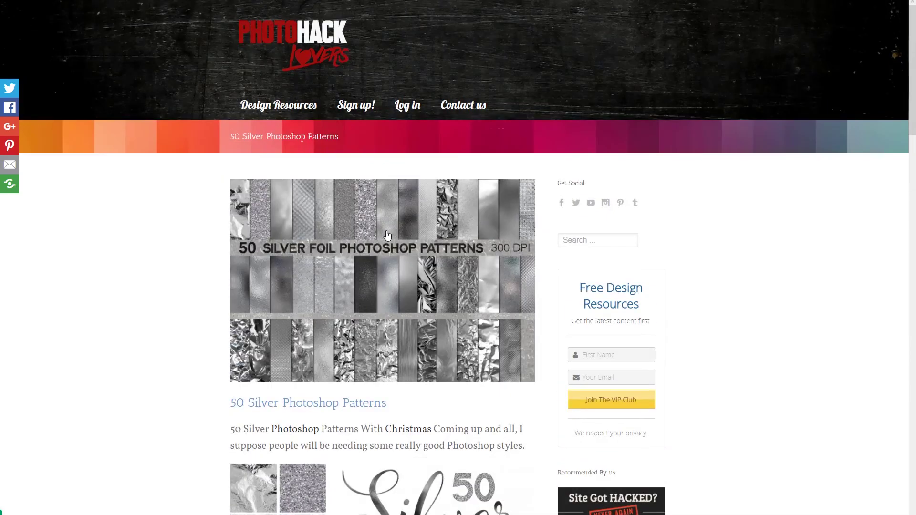
scroll(387, 236, down, 10)
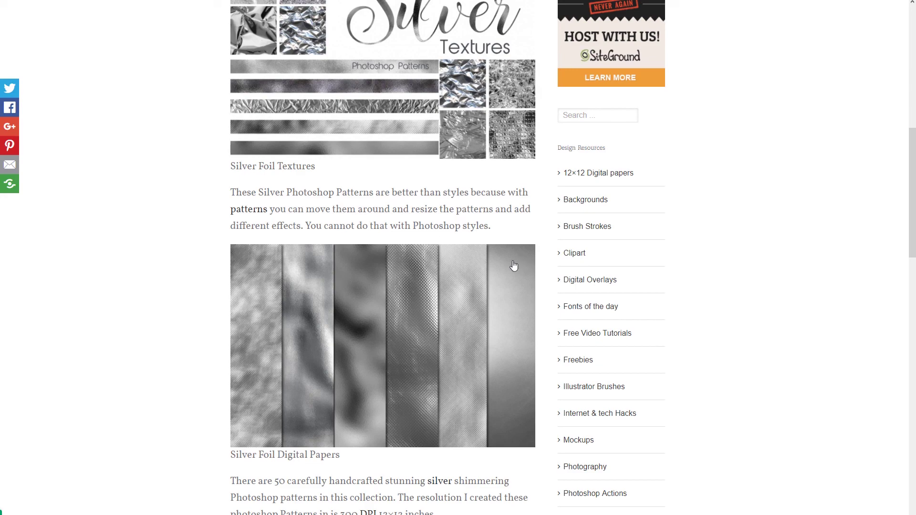
scroll(511, 393, up, 3)
scroll(511, 393, up, 3)
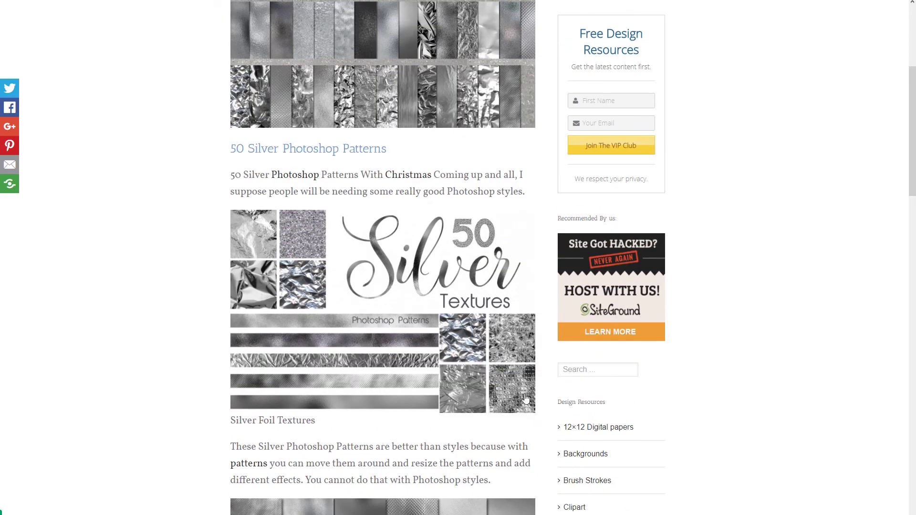
scroll(437, 284, up, 5)
scroll(435, 281, down, 20)
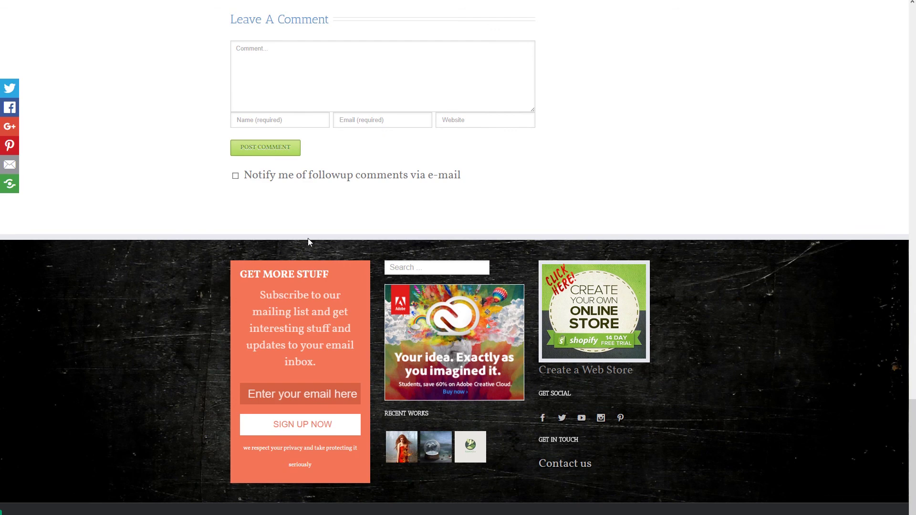
scroll(308, 239, up, 15)
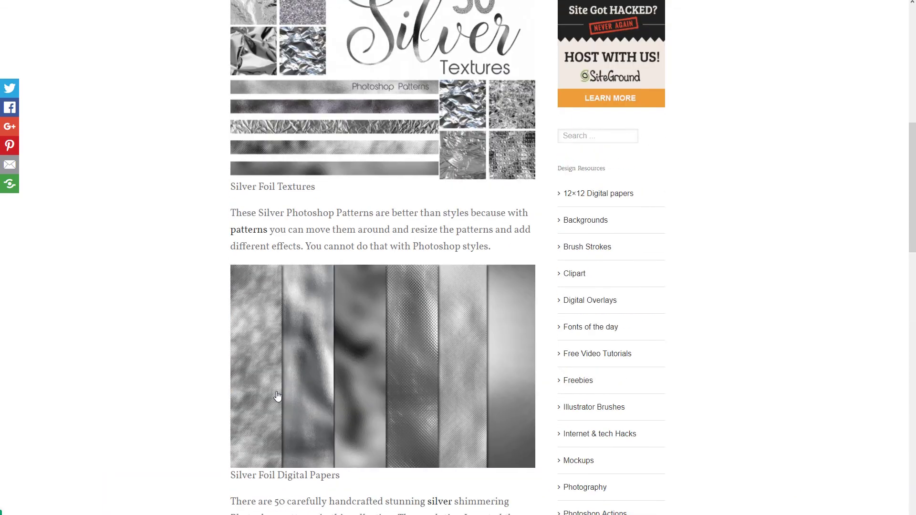
scroll(337, 370, up, 8)
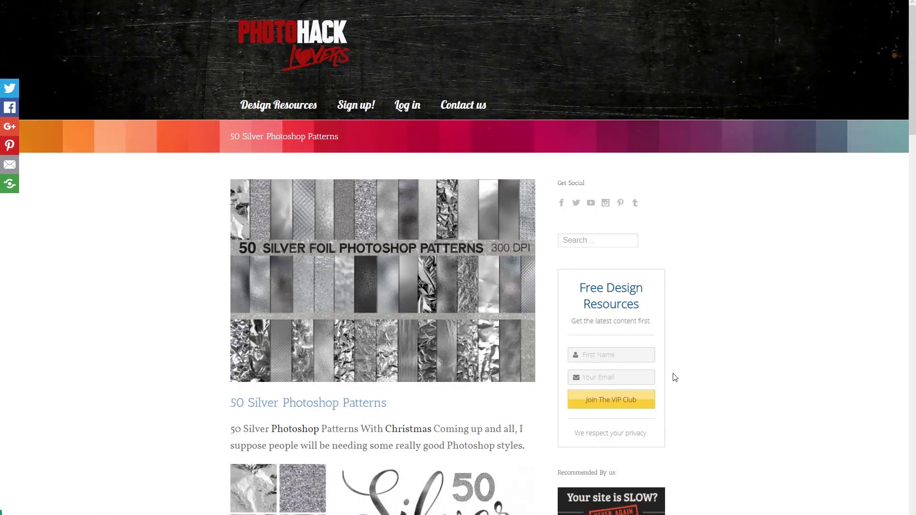
scroll(666, 323, down, 6)
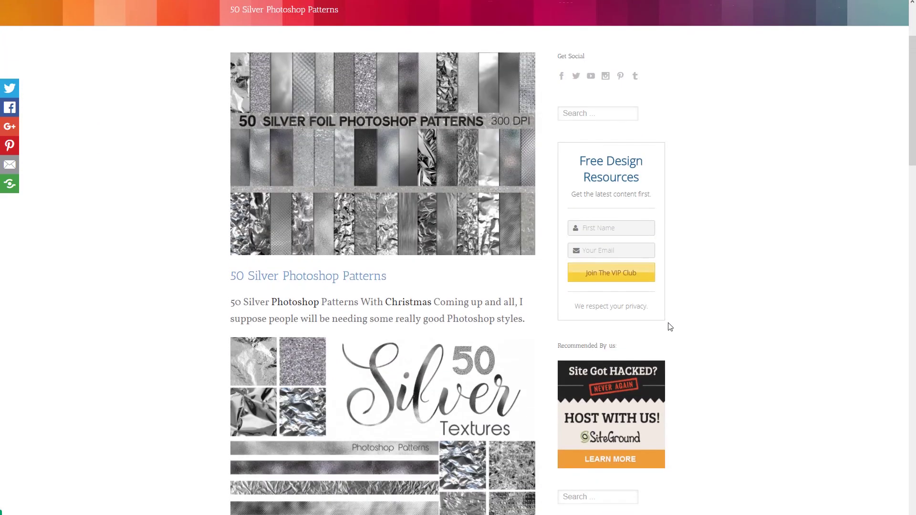
scroll(575, 348, down, 10)
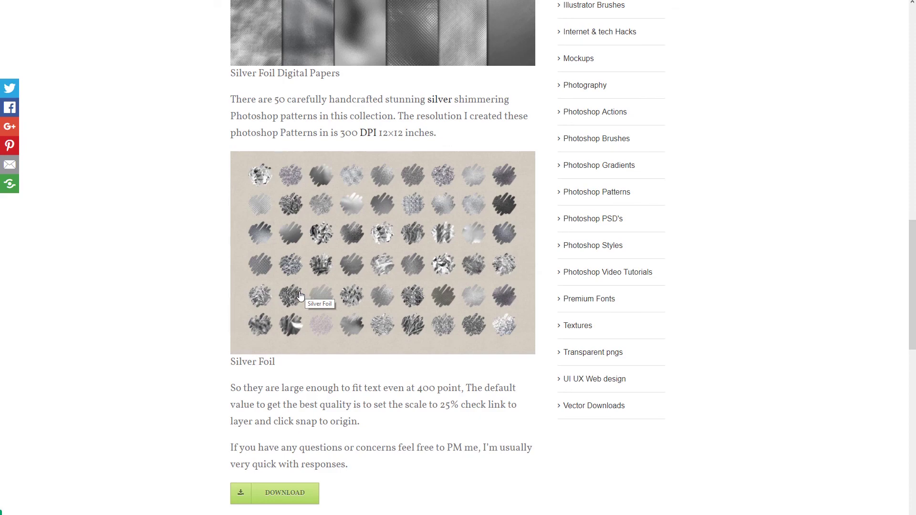
scroll(255, 245, up, 17)
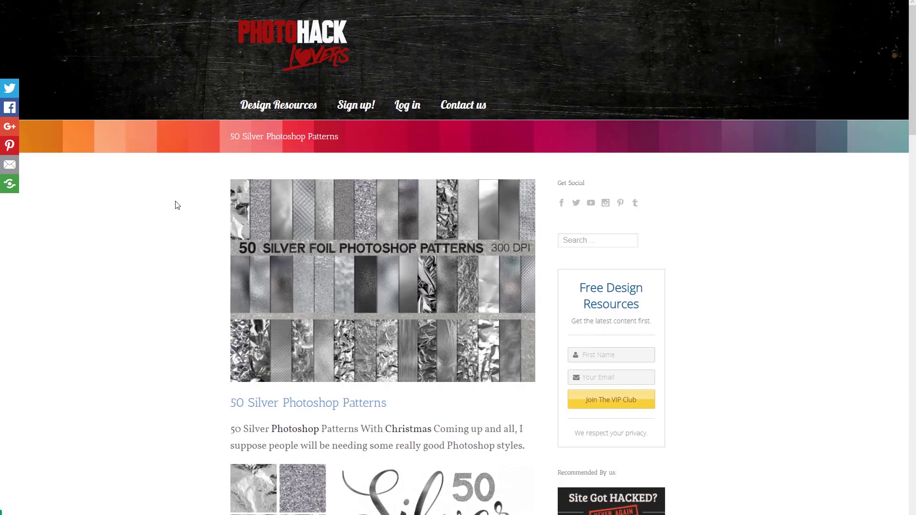
scroll(124, 252, down, 3)
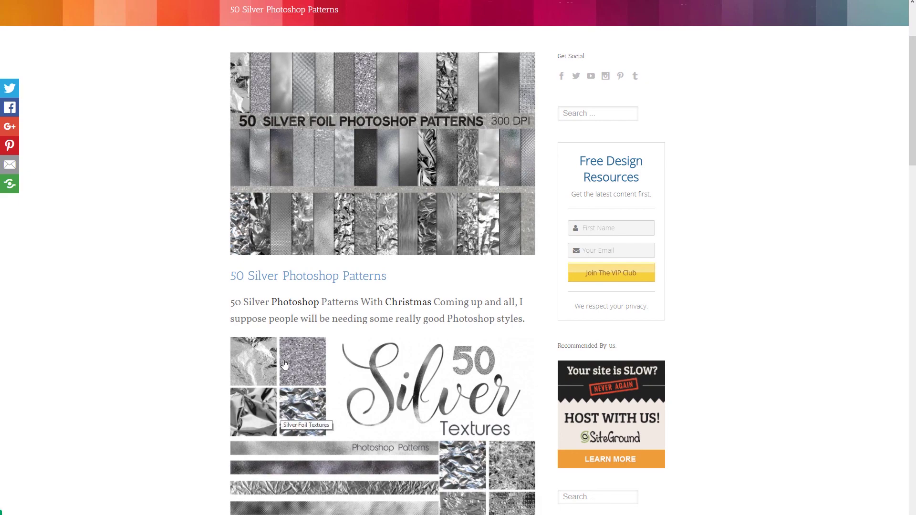
scroll(236, 306, up, 3)
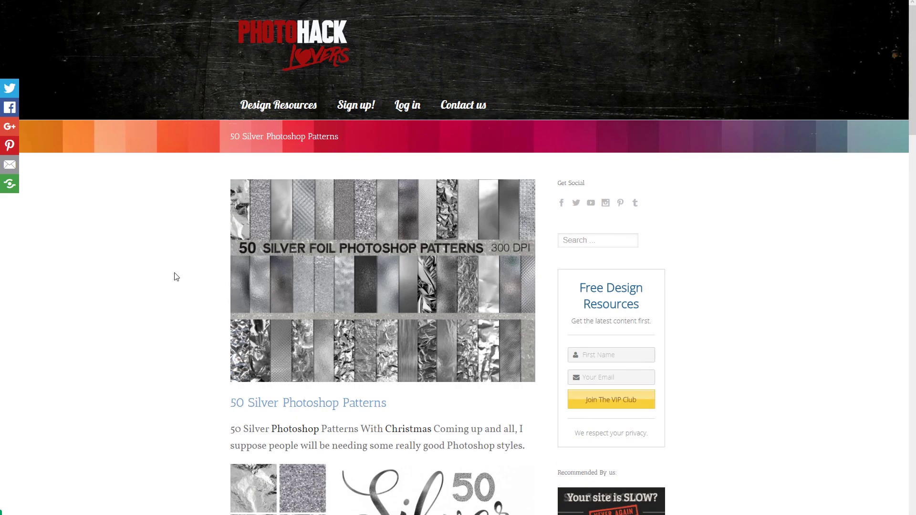
scroll(168, 306, down, 10)
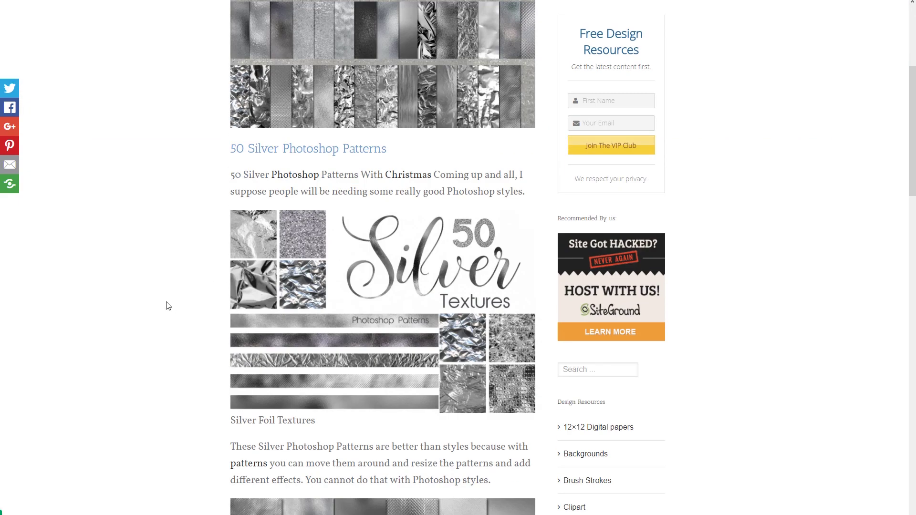
scroll(168, 305, up, 8)
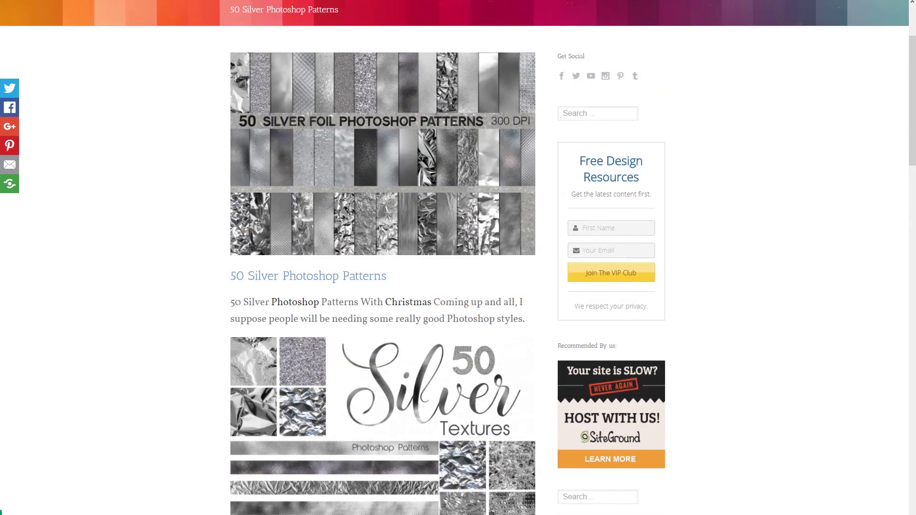
scroll(211, 274, up, 3)
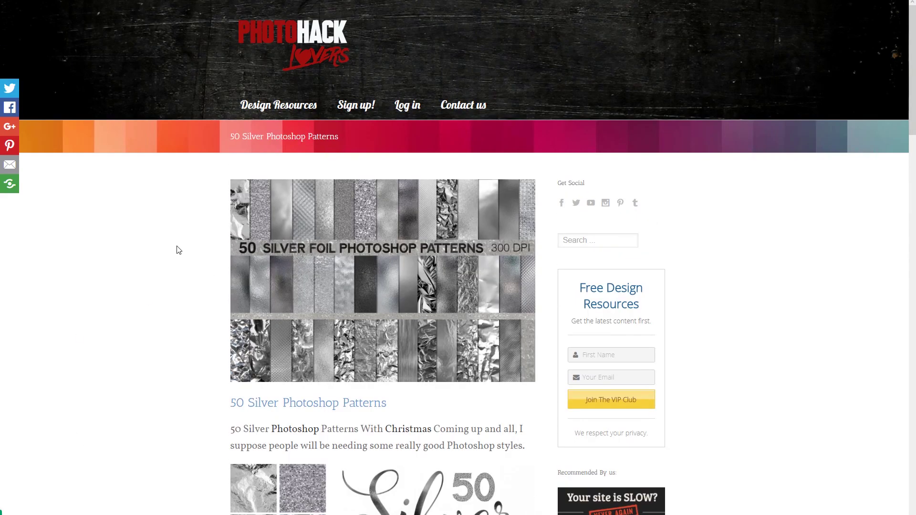
scroll(145, 239, down, 6)
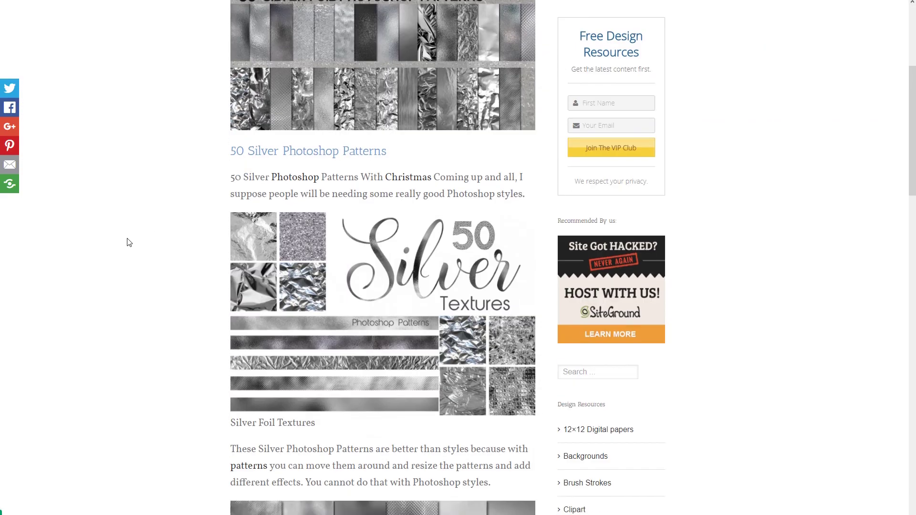
scroll(144, 231, up, 1)
scroll(145, 231, up, 5)
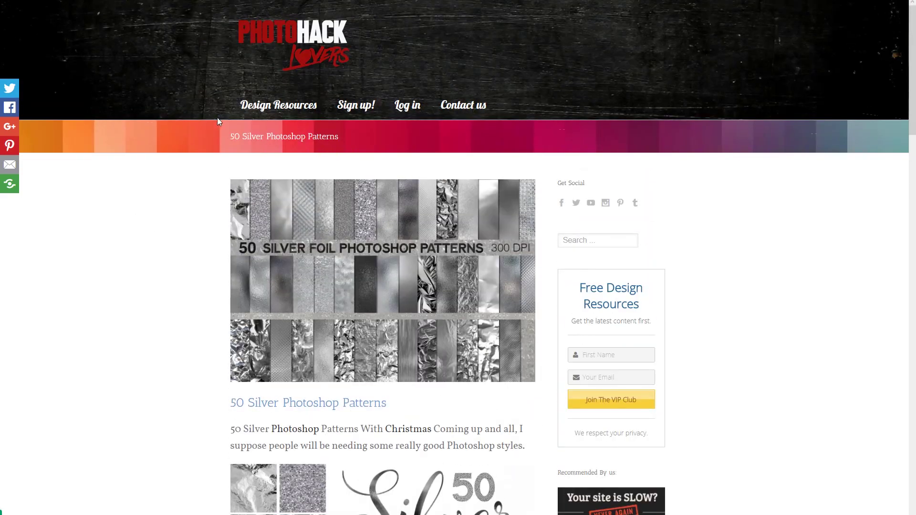
Check the end of the 50 Silver Photoshop Patterns post, including the download button, sharing links and related posts
scroll(242, 346, down, 20)
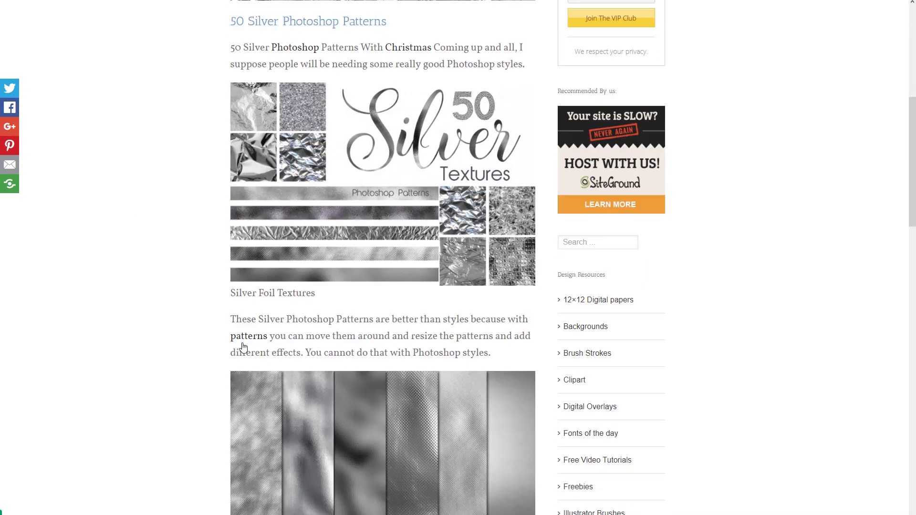
scroll(244, 345, down, 12)
scroll(229, 324, up, 11)
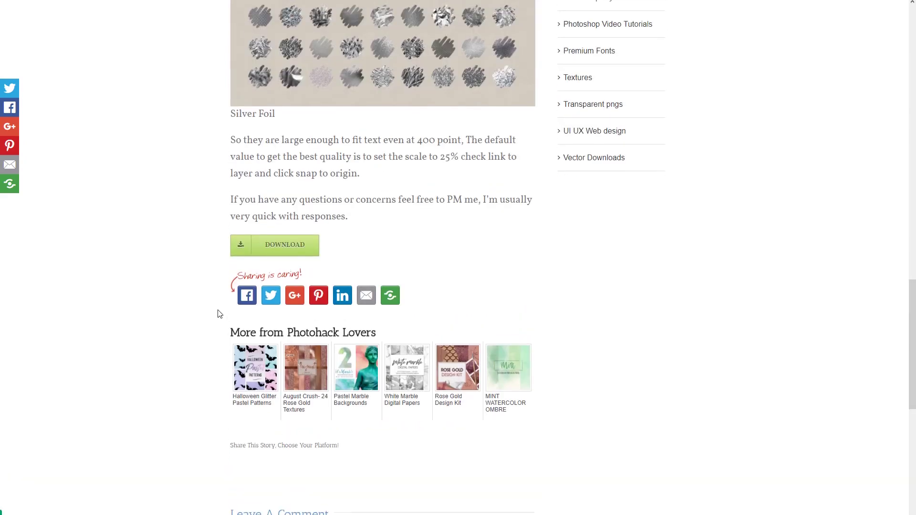
scroll(189, 292, up, 15)
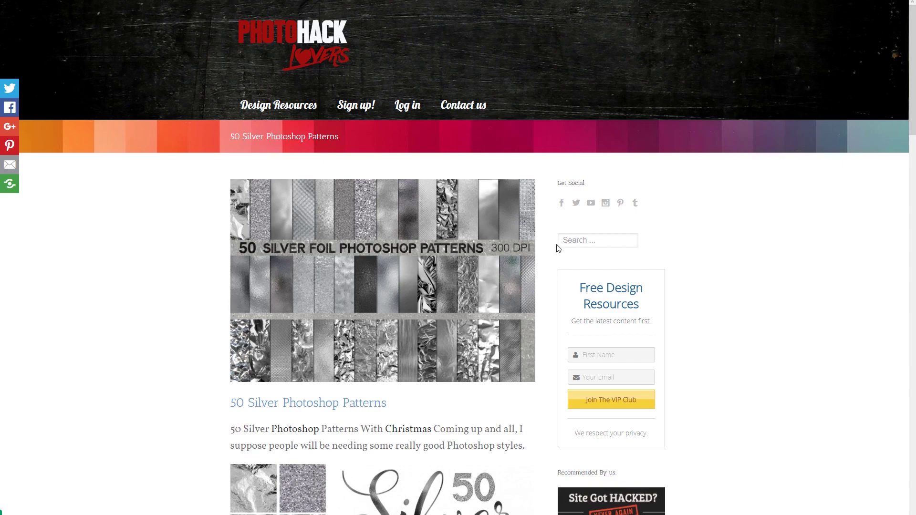
scroll(131, 372, down, 10)
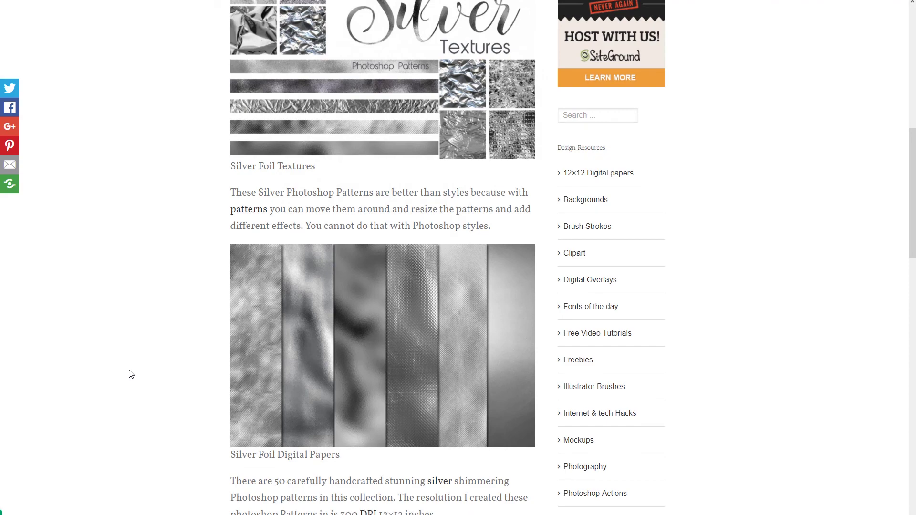
scroll(123, 372, up, 10)
scroll(121, 376, up, 1)
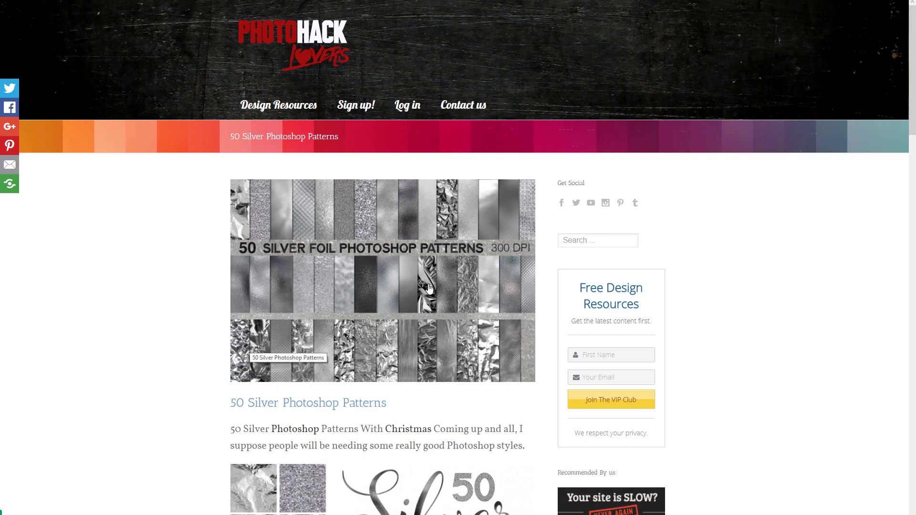
scroll(265, 377, down, 8)
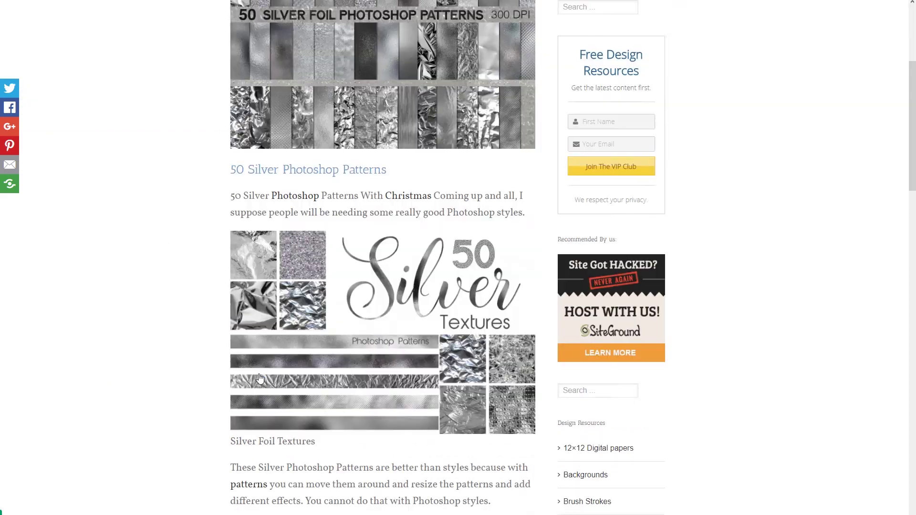
scroll(89, 319, up, 8)
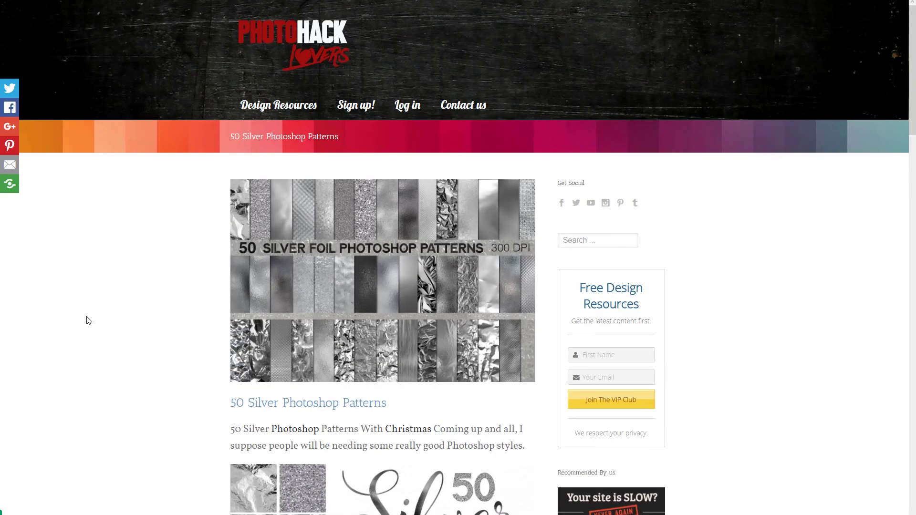